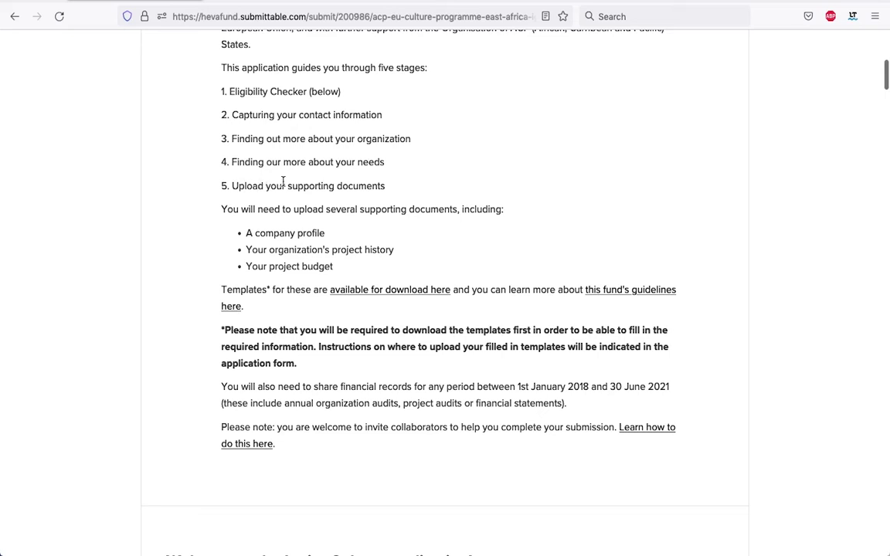
Scroll down to the five application stages and the required supporting documents list
scroll(401, 191, down, 1)
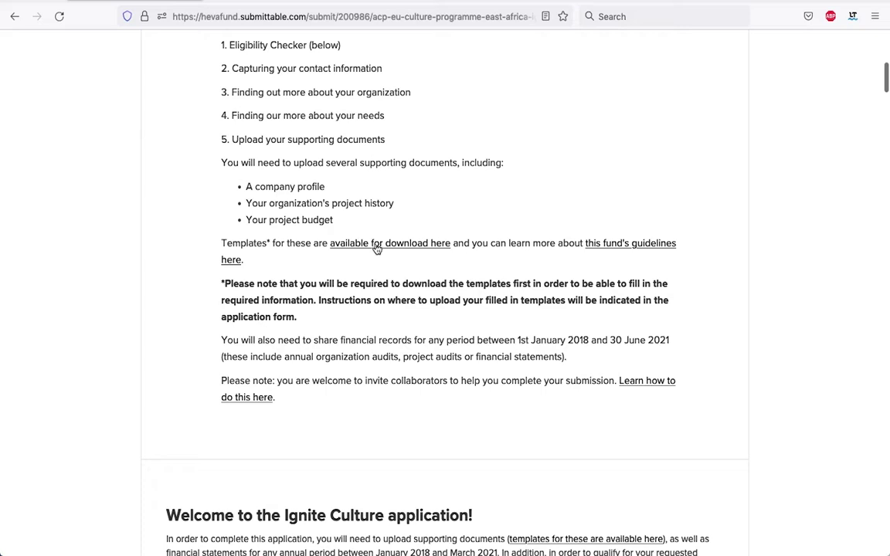
Open the financial budget template from the templates folder on its Budget Template sheet
click(377, 247)
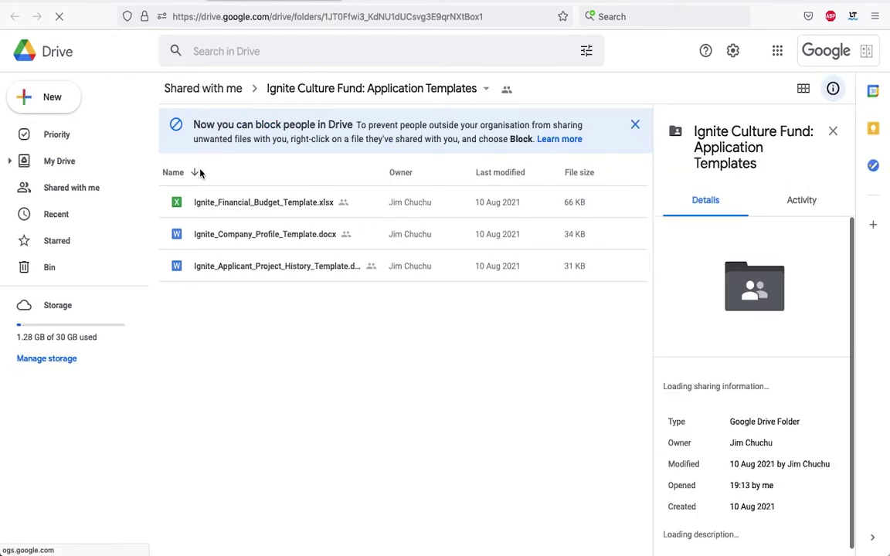
click(259, 204)
double_click(260, 204)
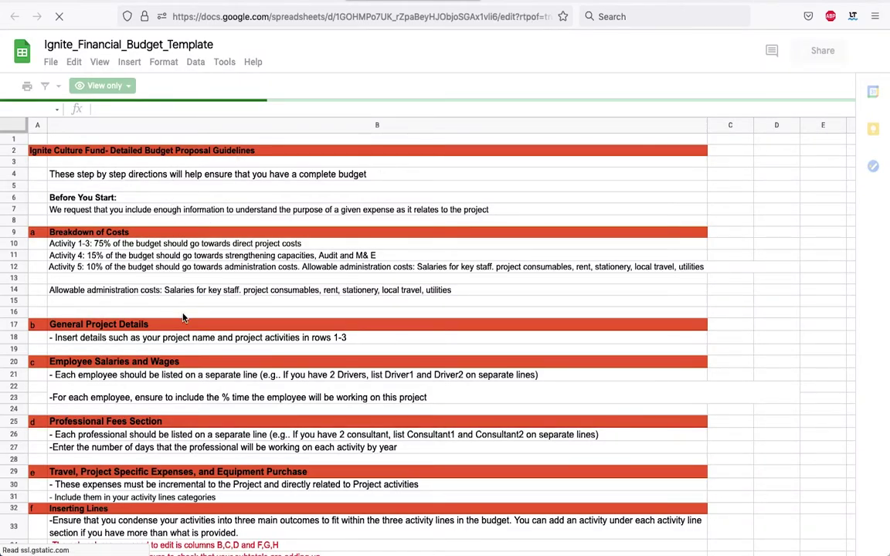
scroll(147, 371, down, 3)
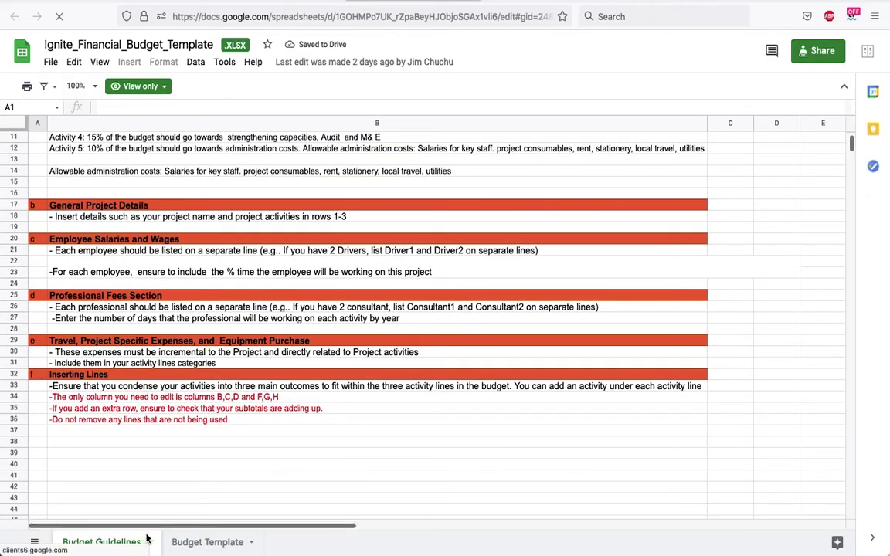
click(199, 543)
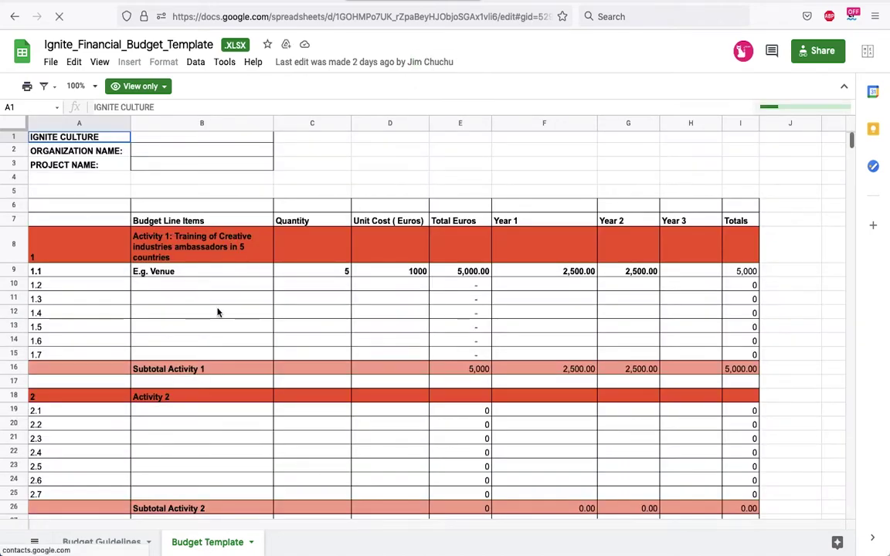
Review the budget sheet and its File download options, then open the company profile template
scroll(217, 312, down, 3)
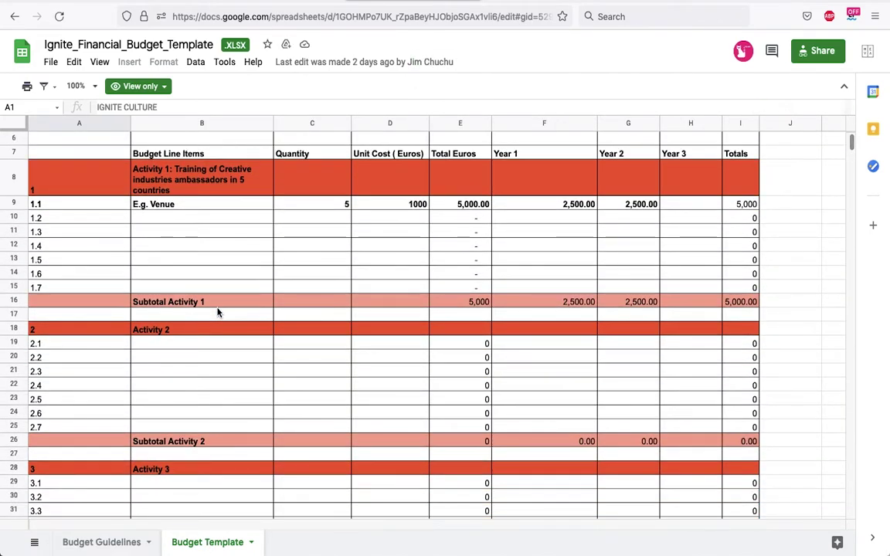
scroll(217, 312, down, 1)
scroll(217, 312, up, 1)
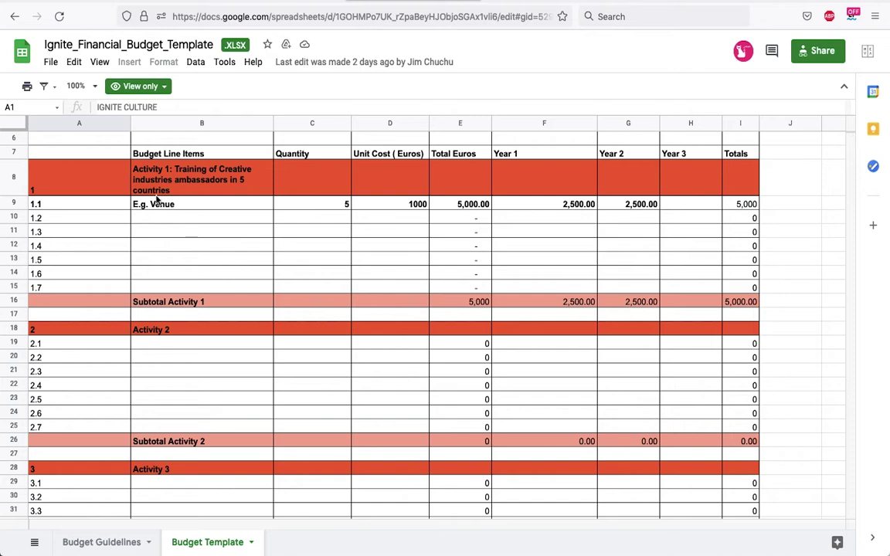
scroll(229, 331, down, 3)
scroll(229, 331, up, 6)
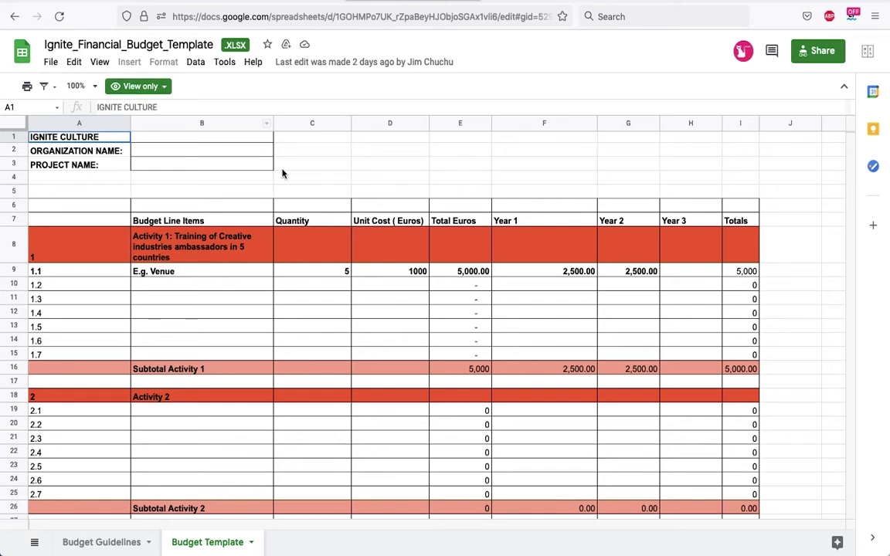
click(50, 63)
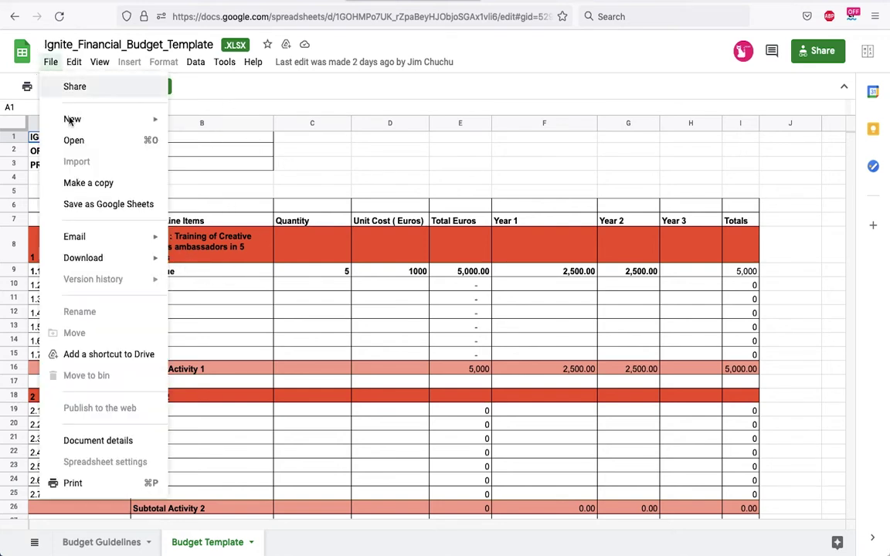
mouse_move(93, 260)
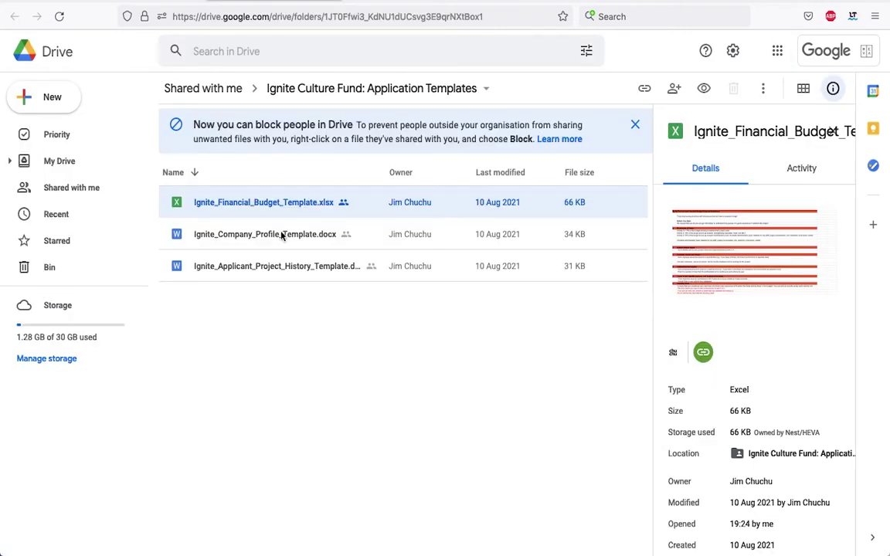
double_click(280, 237)
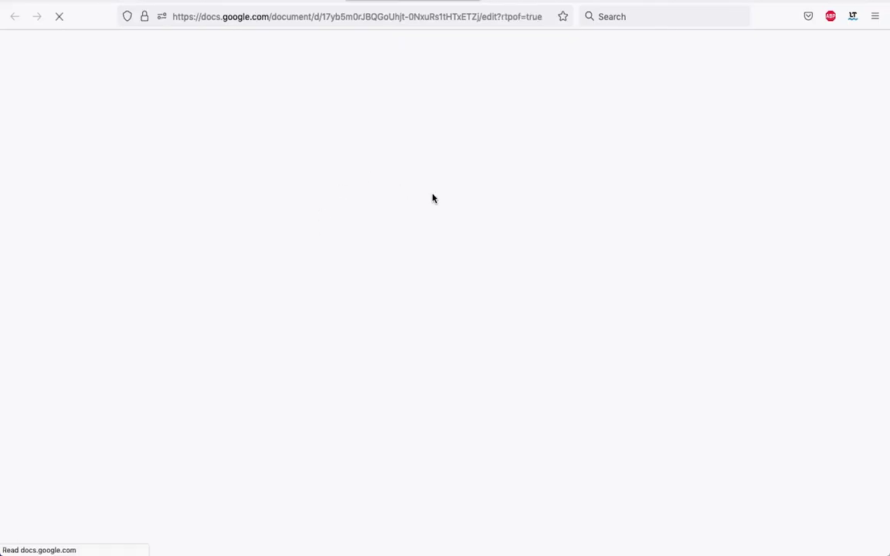
Read the company profile template's questions, preview the organogram link, and close the document
scroll(417, 325, down, 3)
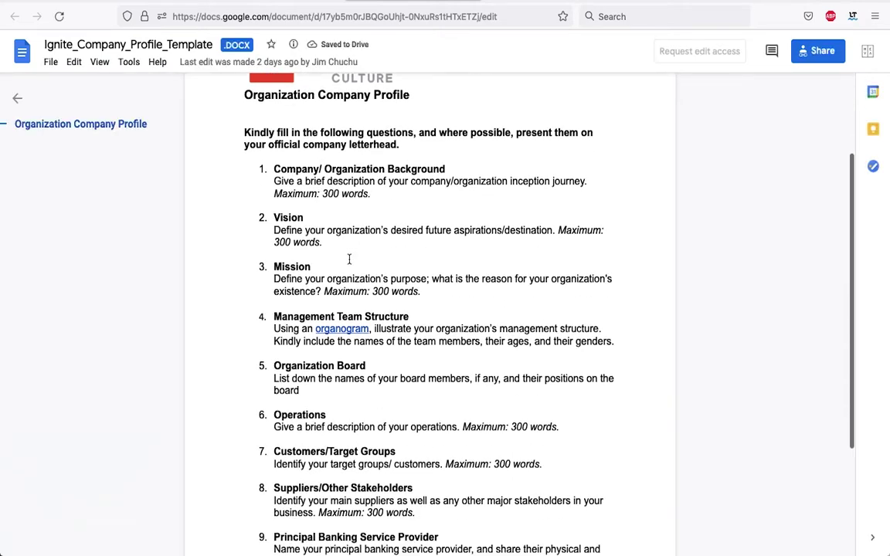
scroll(349, 260, down, 2)
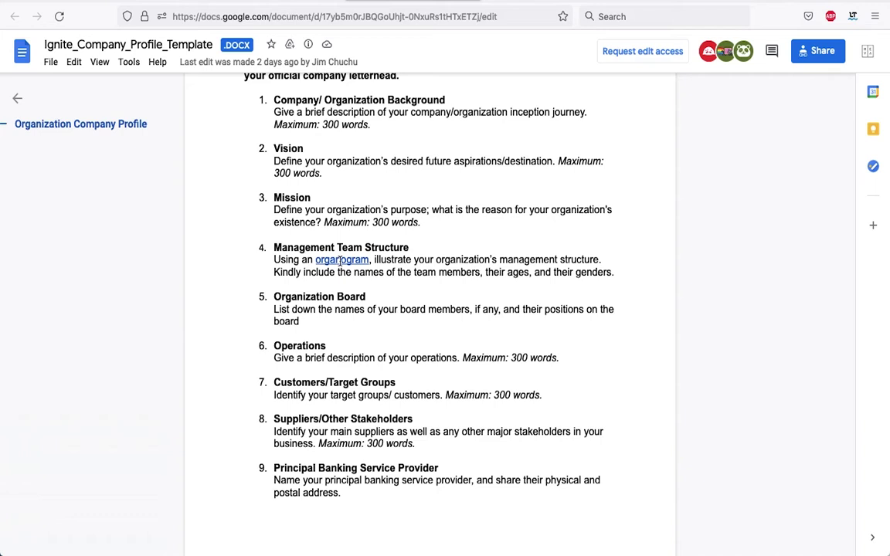
click(339, 261)
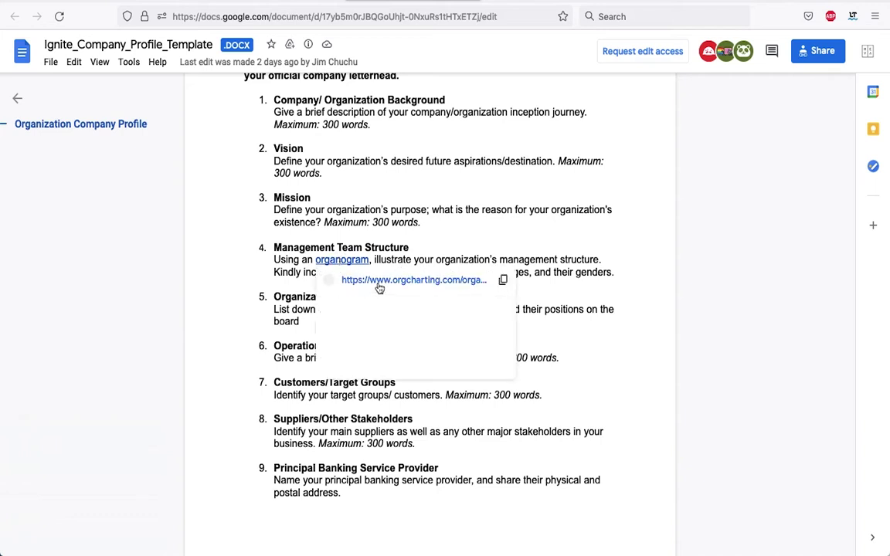
mouse_move(379, 283)
click(479, 195)
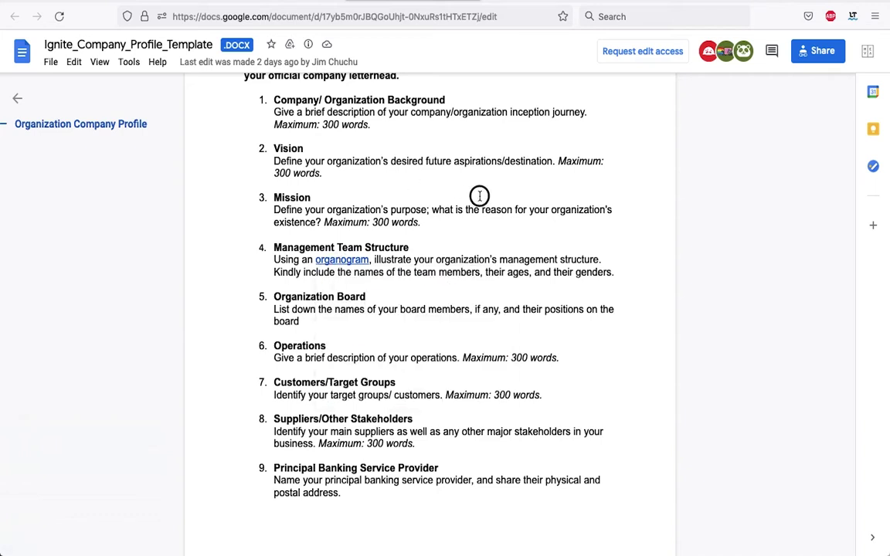
scroll(460, 239, down, 3)
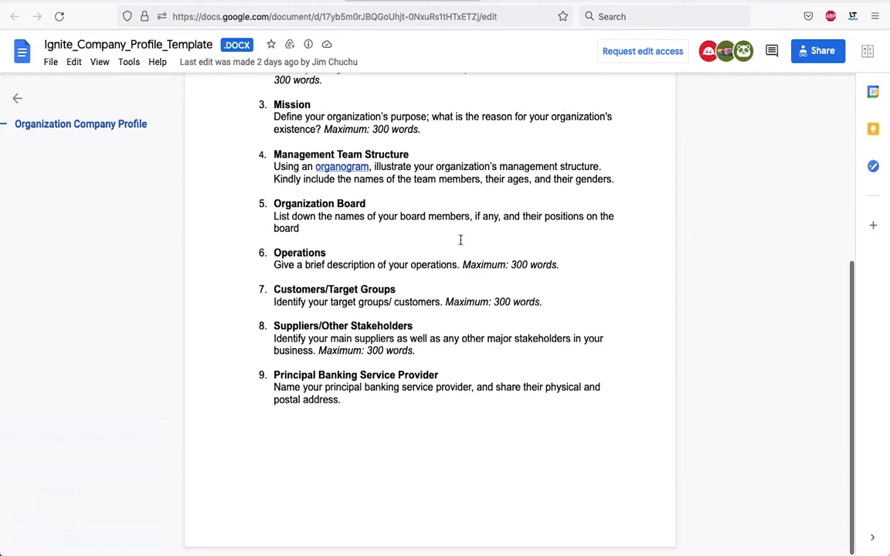
scroll(460, 240, up, 7)
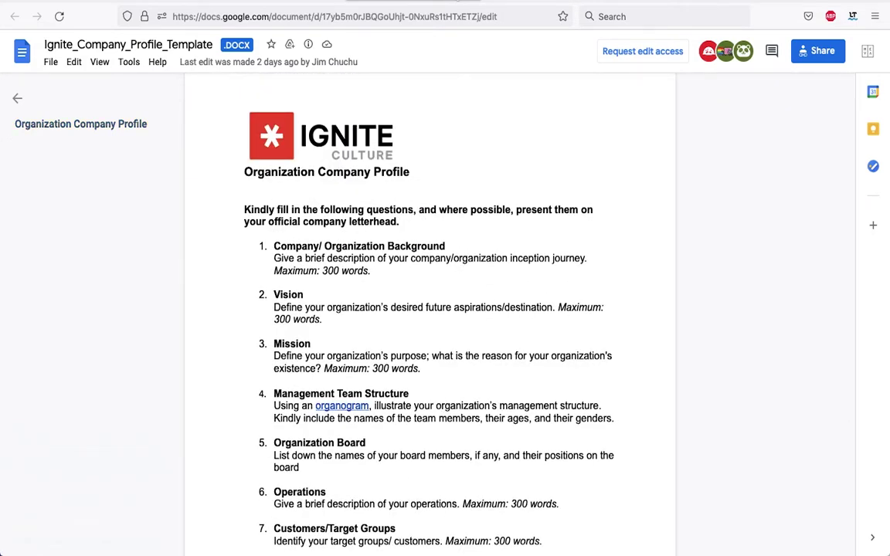
key(ctrl+w)
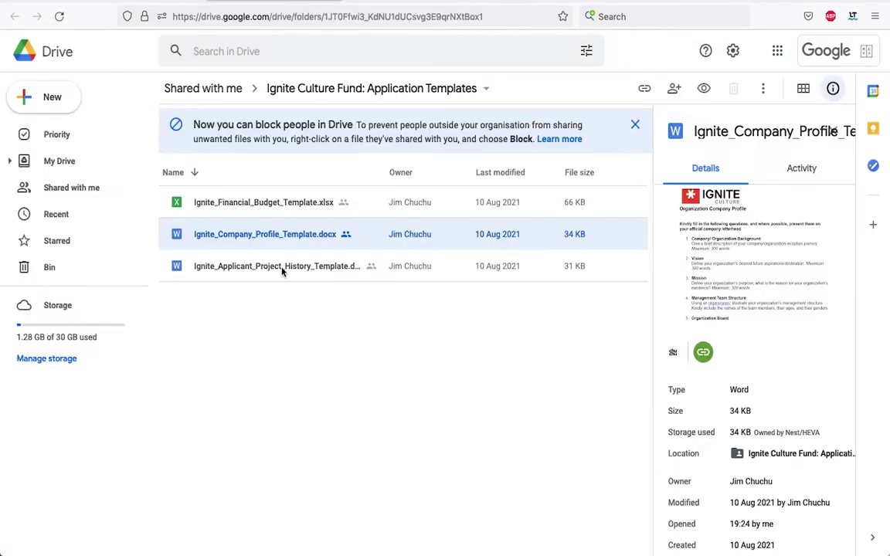
Open the applicant project history template and scroll through its Projects I–III table
double_click(273, 267)
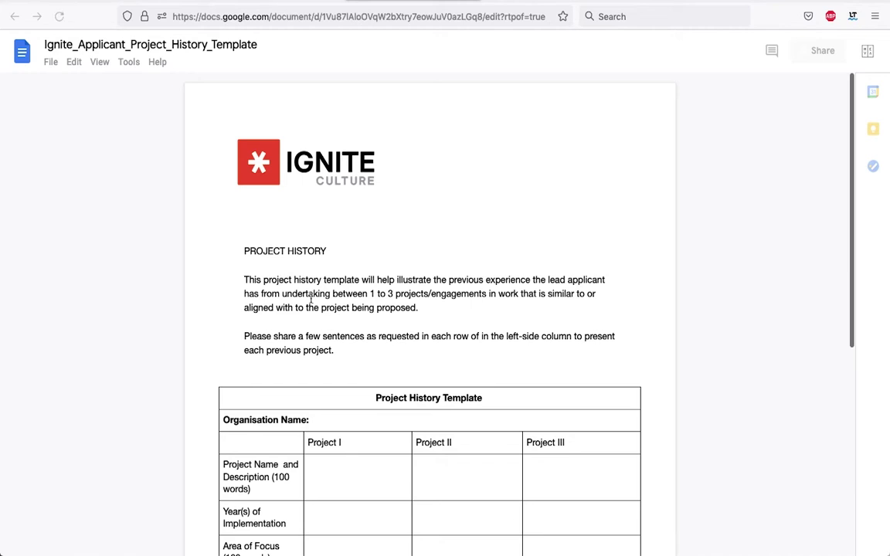
scroll(311, 296, down, 1)
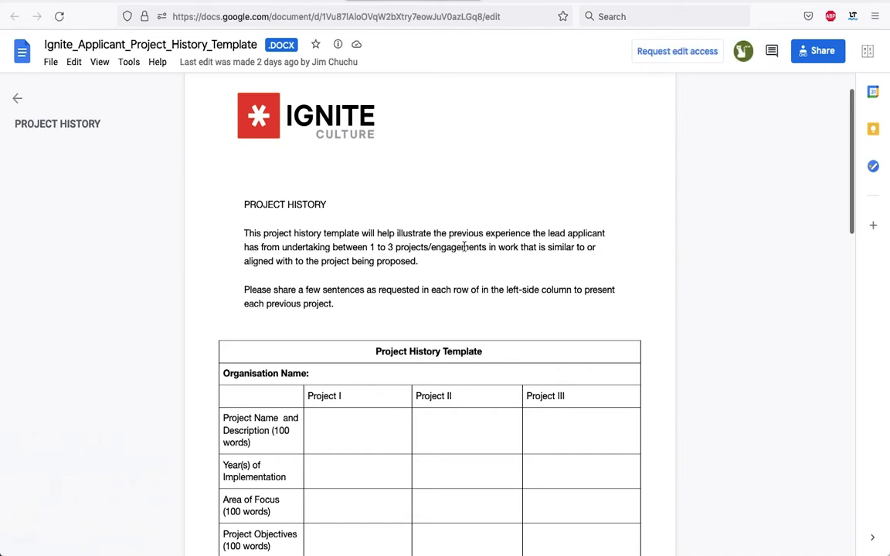
scroll(472, 282, down, 3)
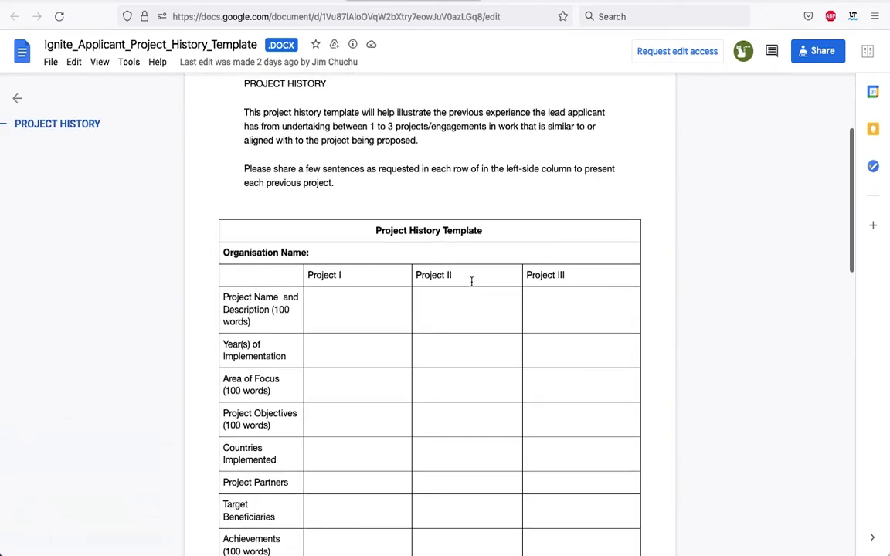
scroll(472, 281, down, 3)
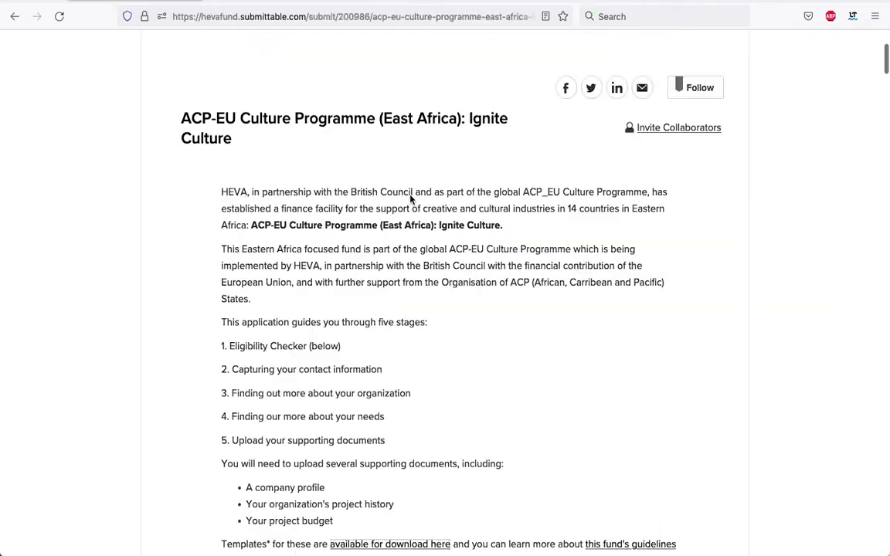
Scroll through the Ignite Culture introduction and Ethiopia registration country field, then back to the top
scroll(369, 175, down, 7)
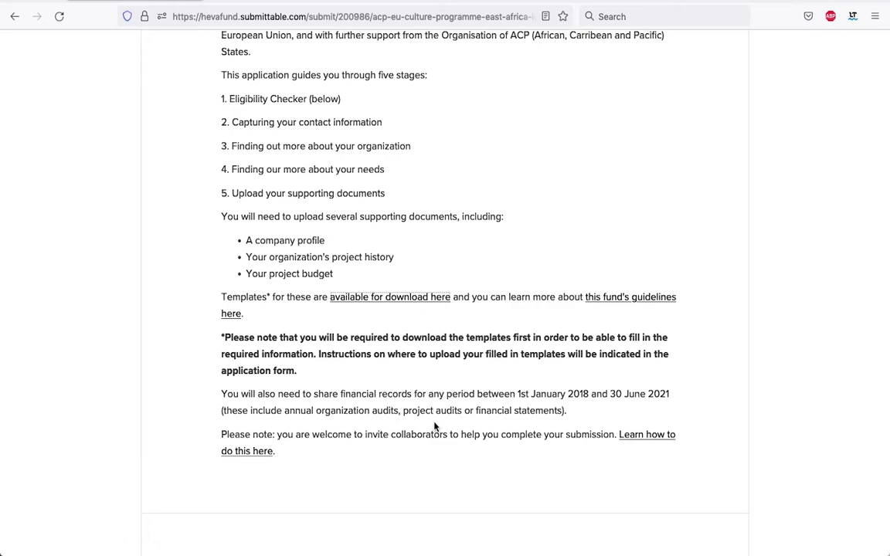
scroll(448, 433, down, 5)
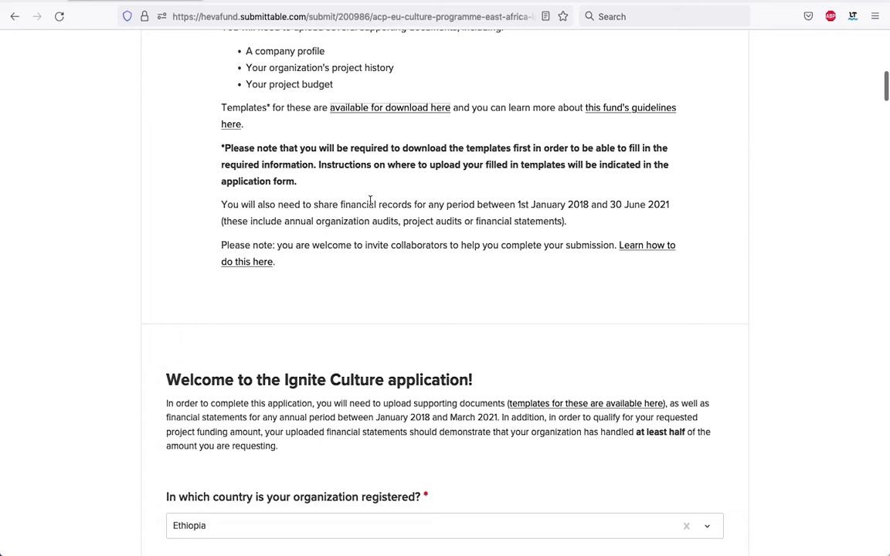
scroll(379, 201, up, 1)
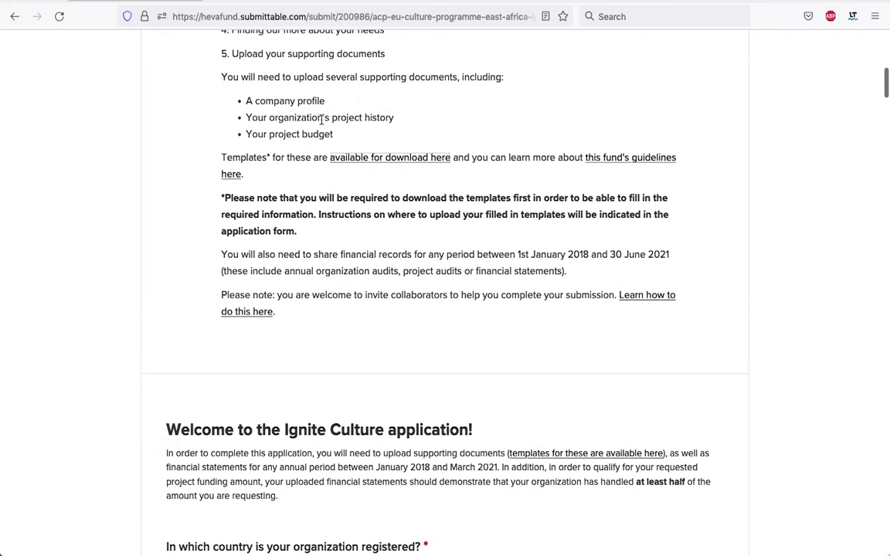
scroll(348, 262, down, 1)
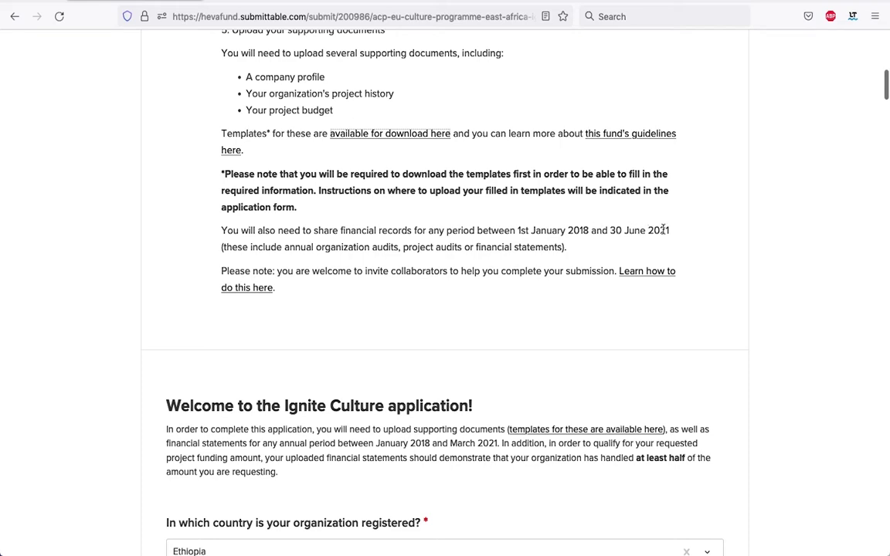
scroll(330, 265, down, 2)
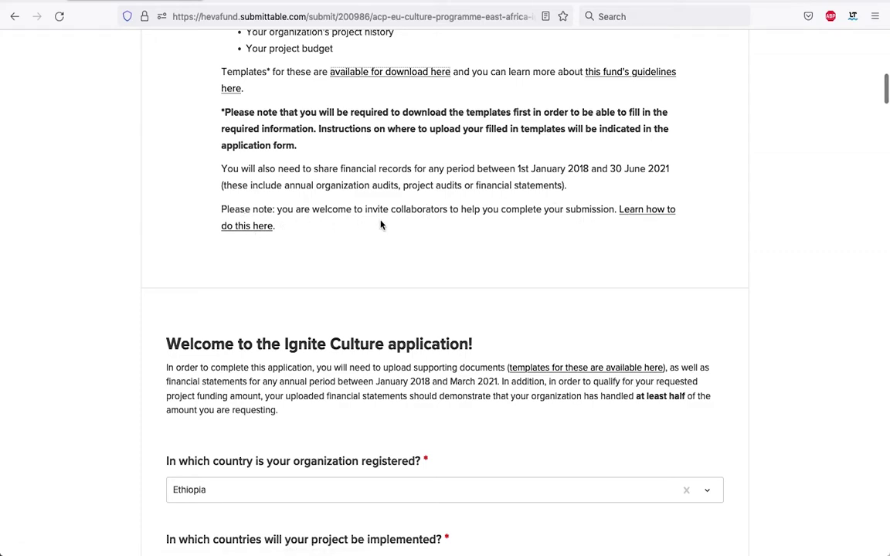
scroll(382, 225, up, 10)
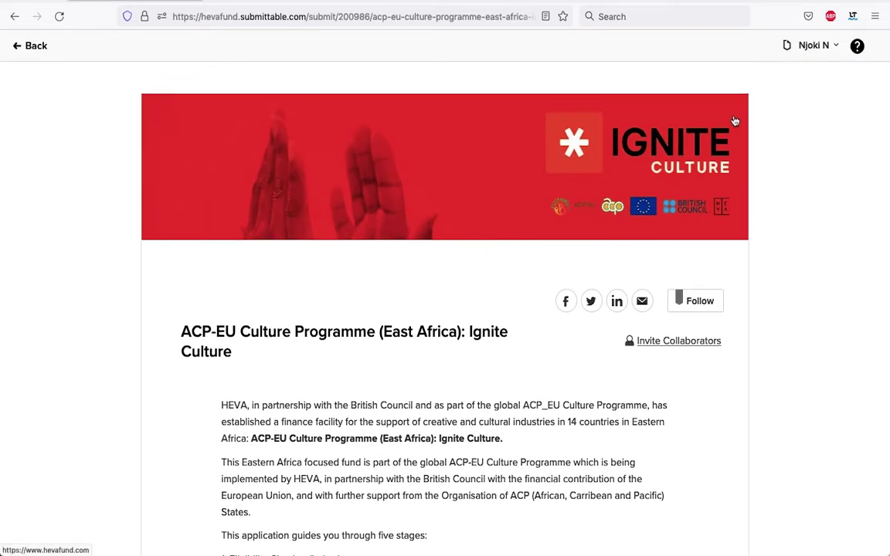
Log out of the current account and sign back in with the saved credentials
click(834, 45)
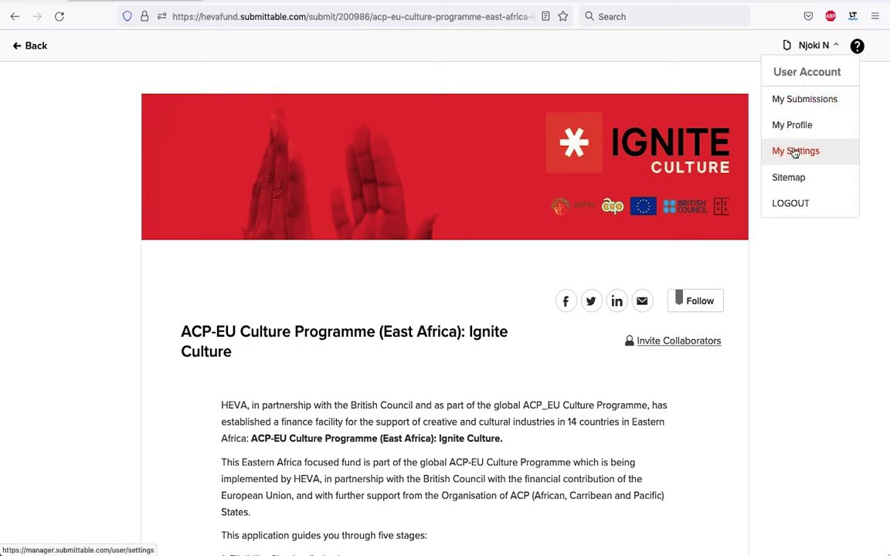
click(794, 205)
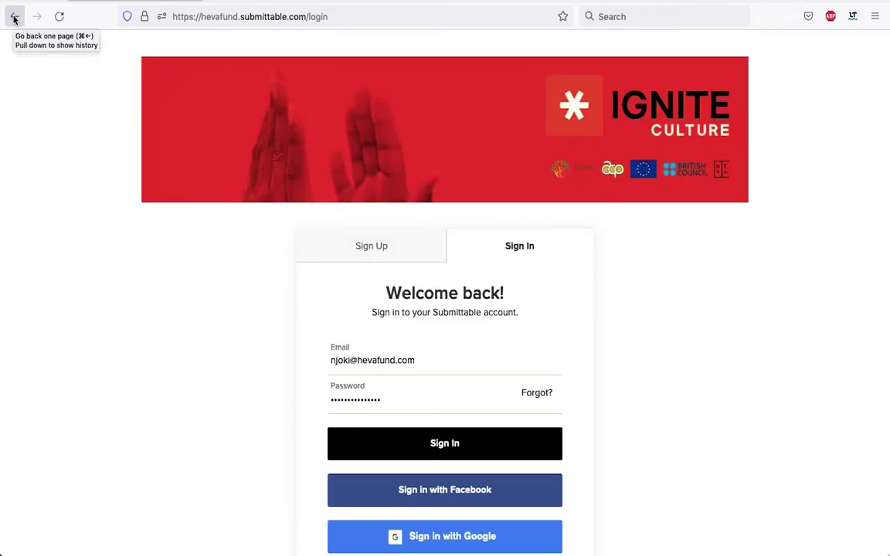
scroll(678, 266, down, 1)
scroll(677, 267, up, 1)
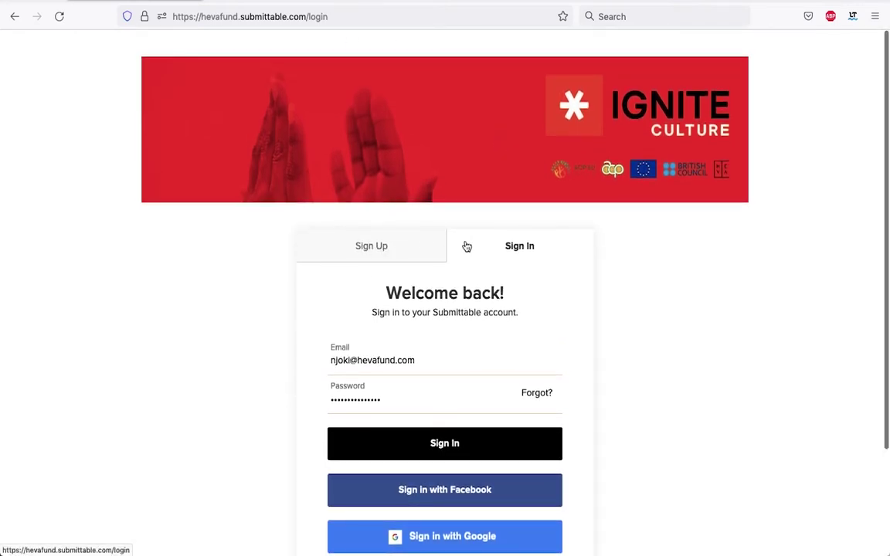
scroll(498, 241, down, 2)
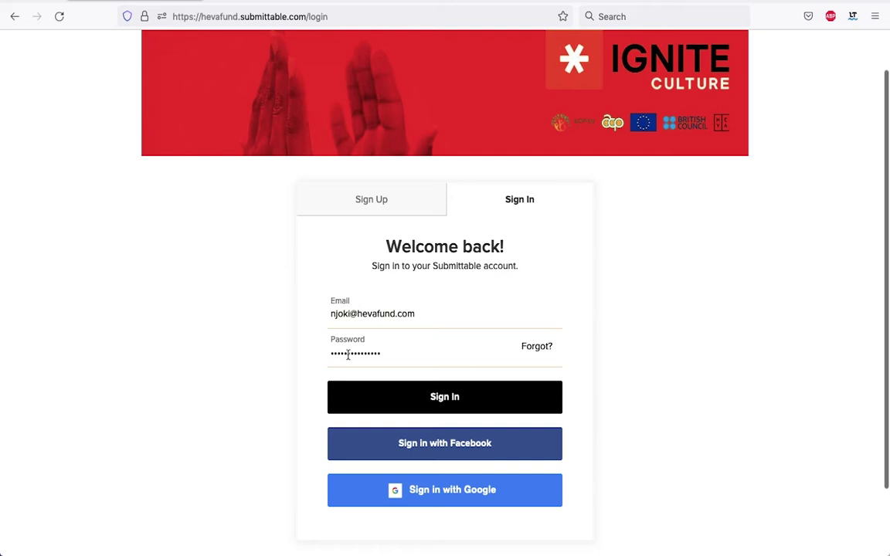
click(439, 401)
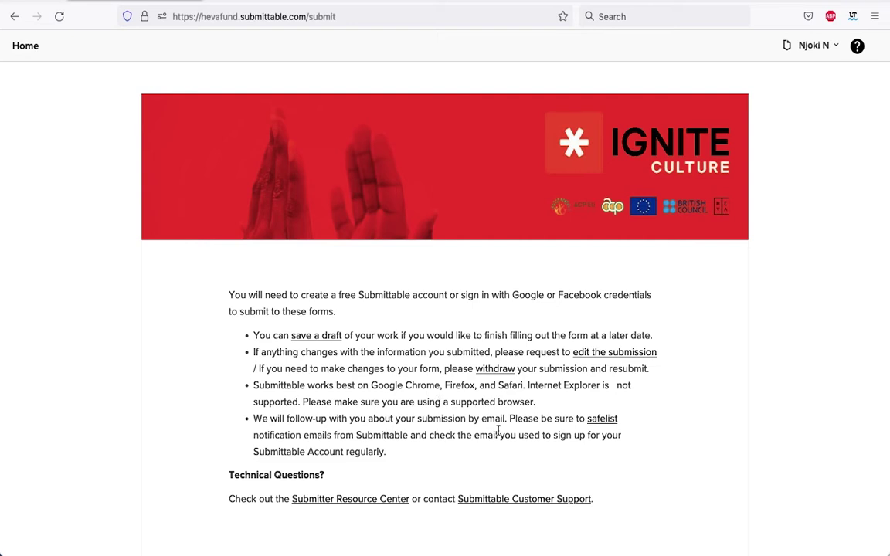
Apply Now on the Ignite Culture card and scroll through its five stages
scroll(575, 469, down, 5)
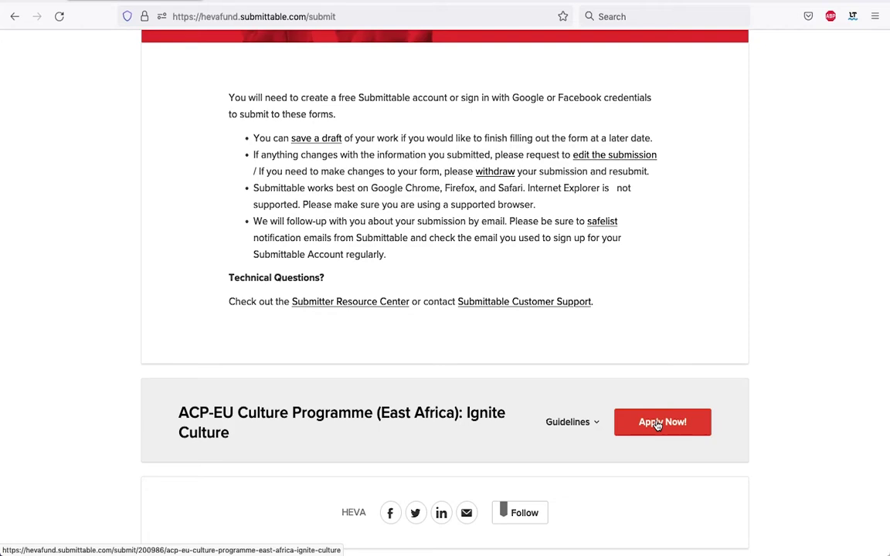
click(657, 424)
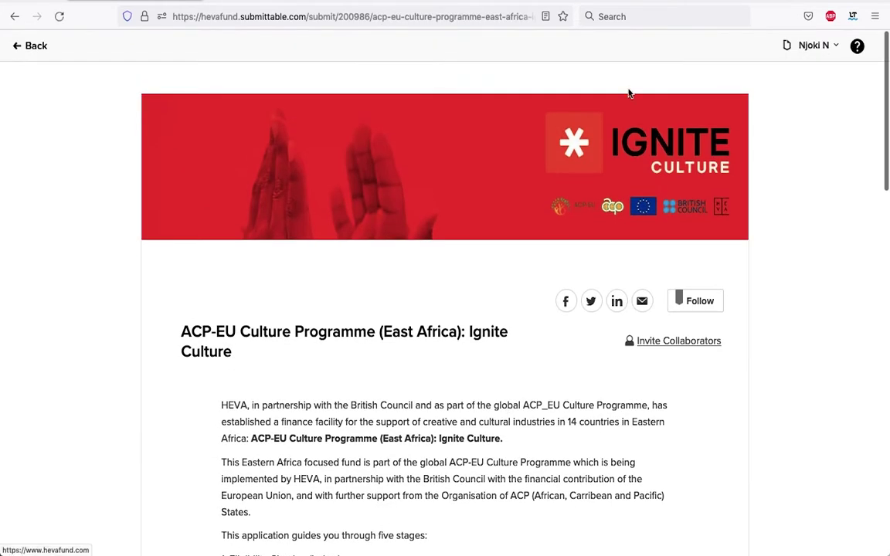
scroll(565, 194, down, 5)
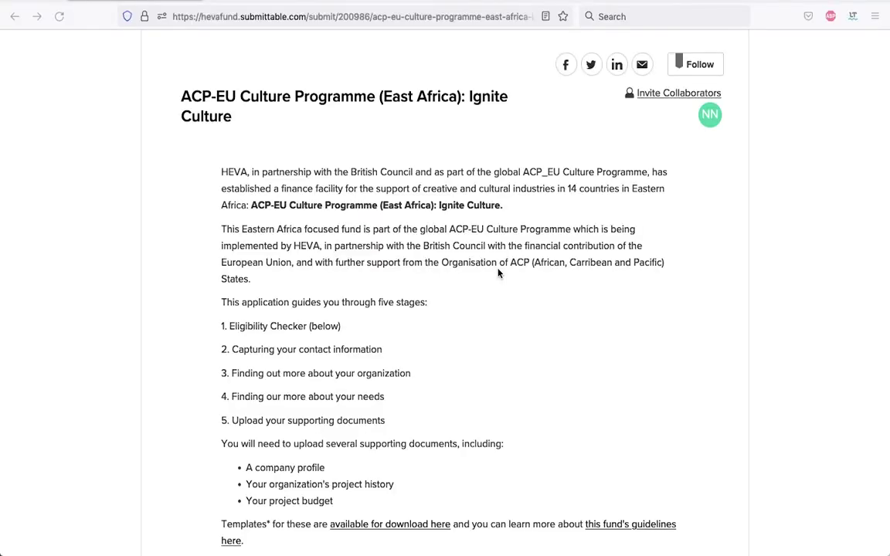
scroll(498, 272, down, 2)
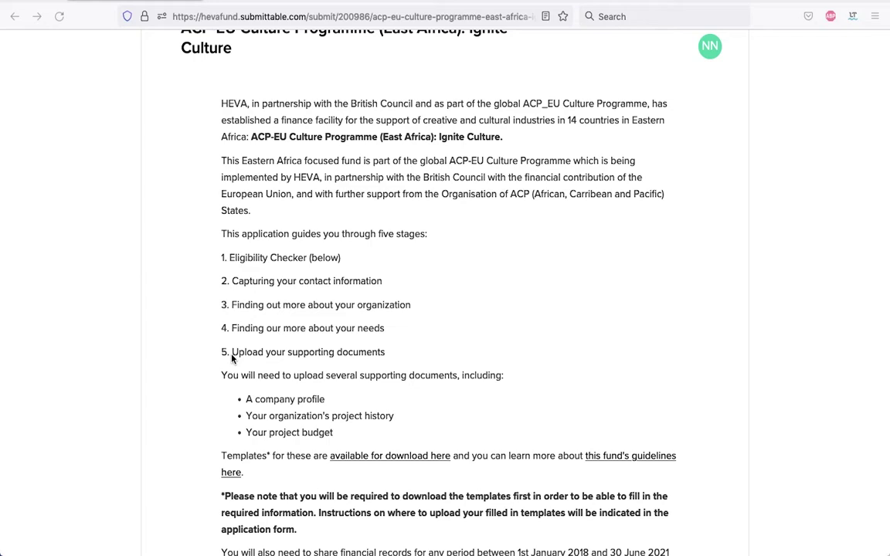
scroll(258, 250, up, 2)
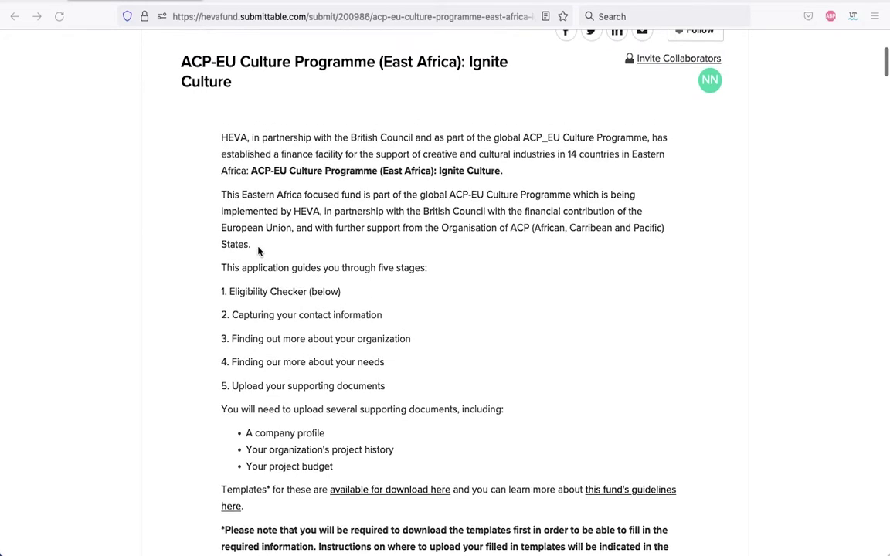
scroll(258, 251, up, 2)
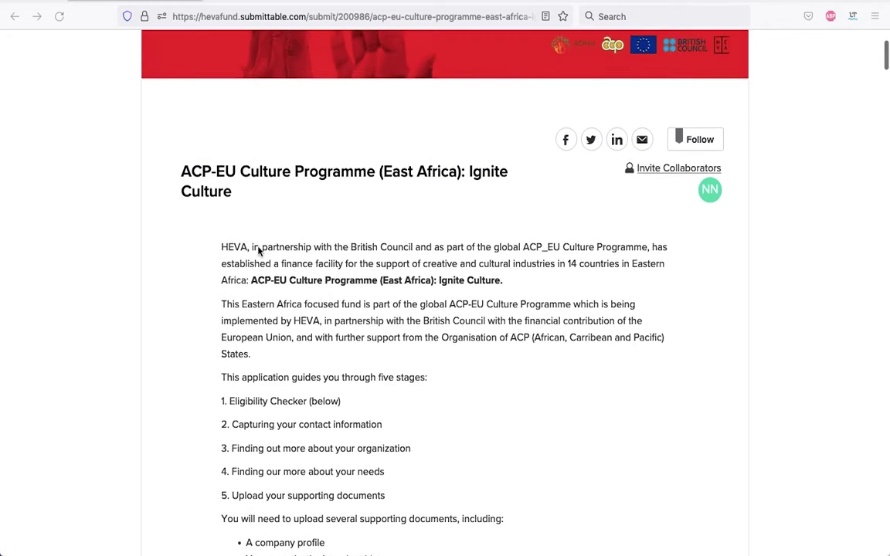
Invite a collaborator by e-mail, check the pending invitation, and close the collaborator panel
click(669, 165)
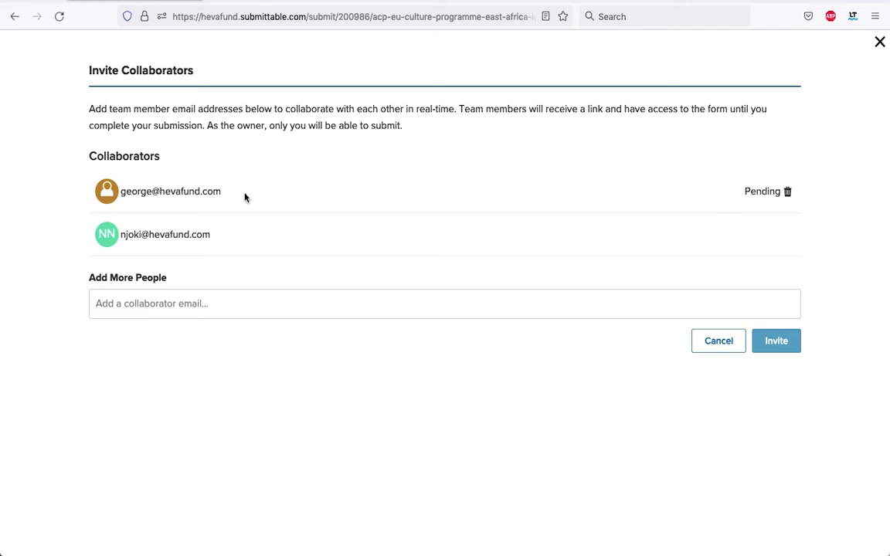
click(159, 306)
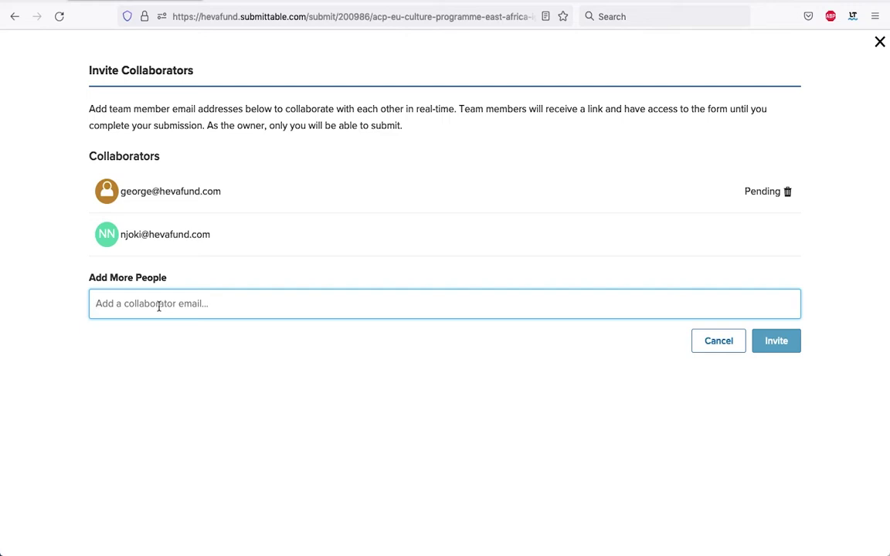
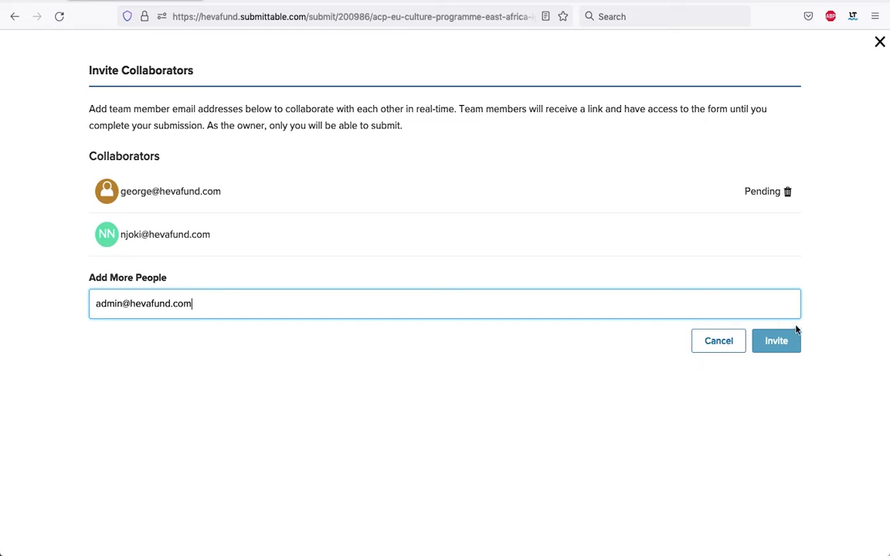
click(779, 350)
click(776, 356)
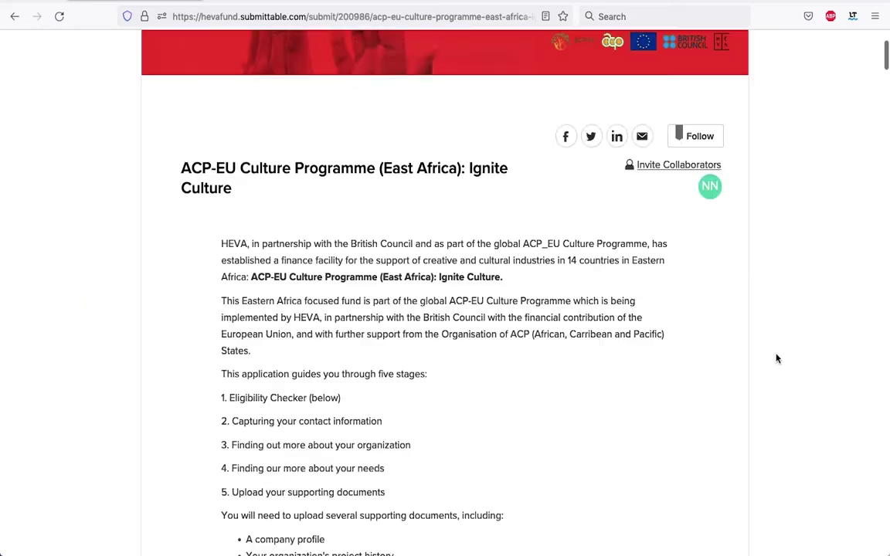
click(690, 165)
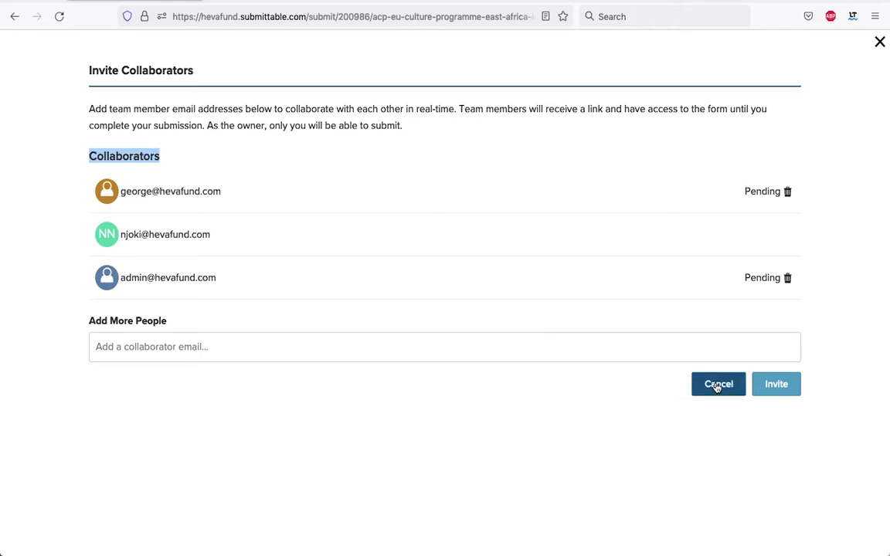
click(718, 385)
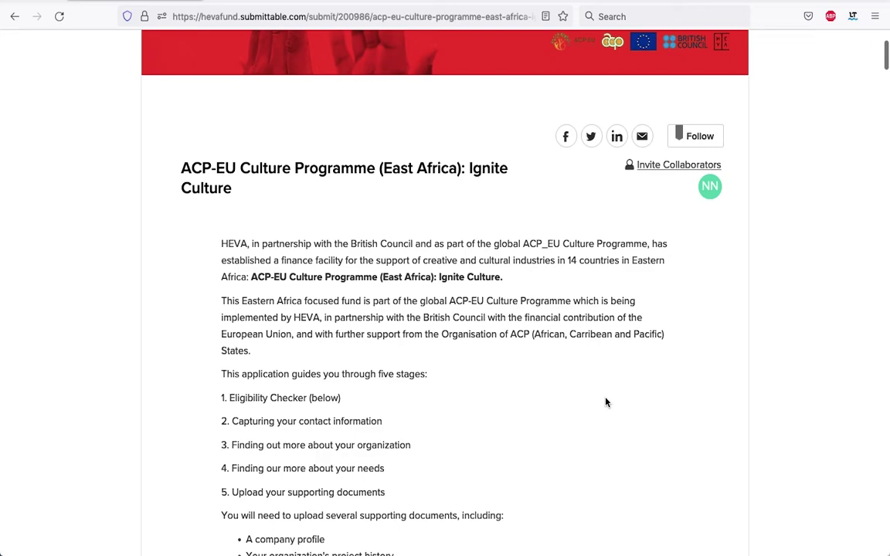
scroll(610, 405, down, 5)
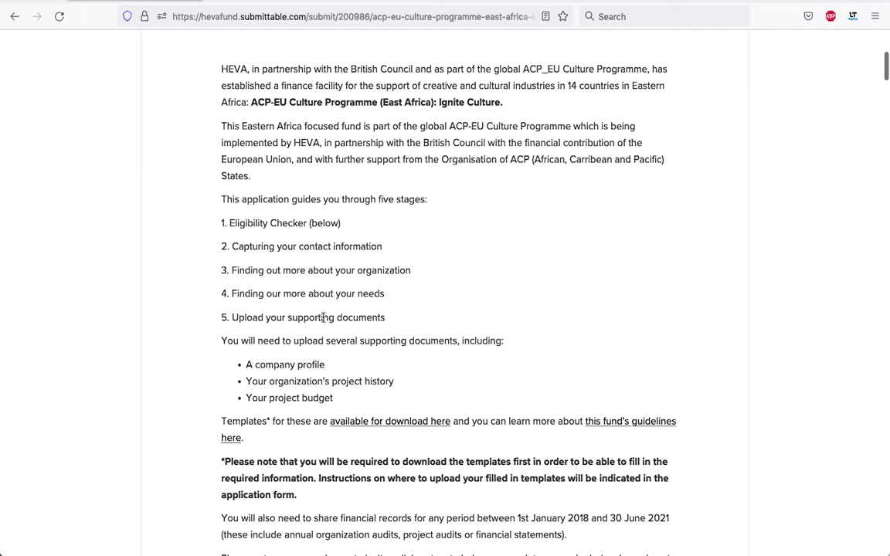
scroll(427, 334, down, 3)
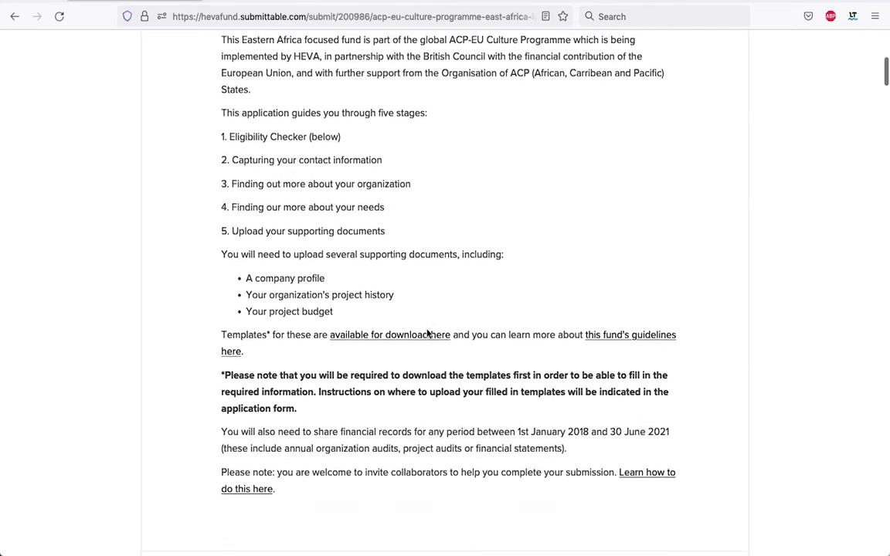
scroll(427, 334, down, 2)
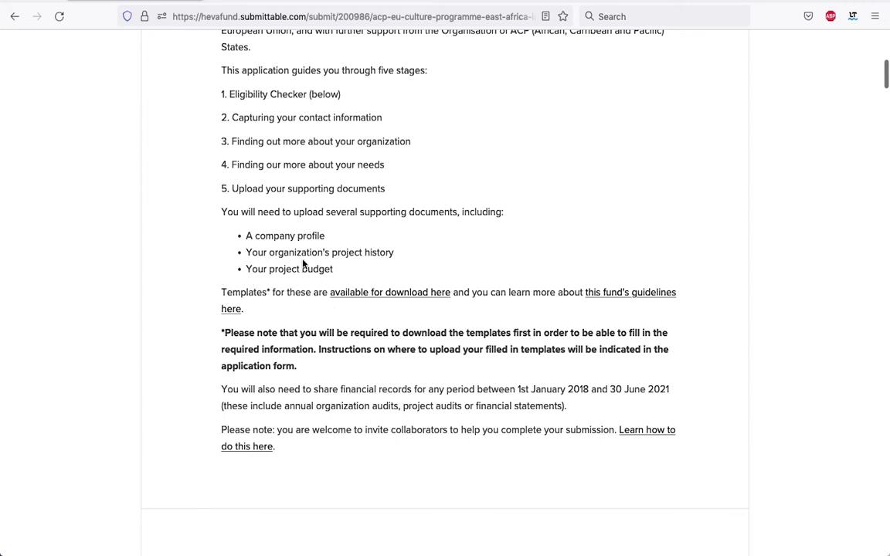
scroll(303, 263, down, 1)
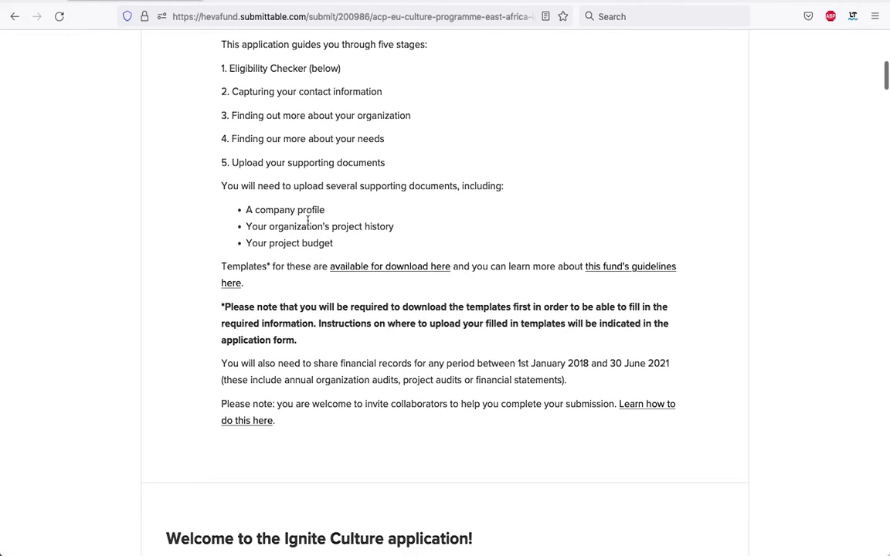
drag(341, 363, 676, 364)
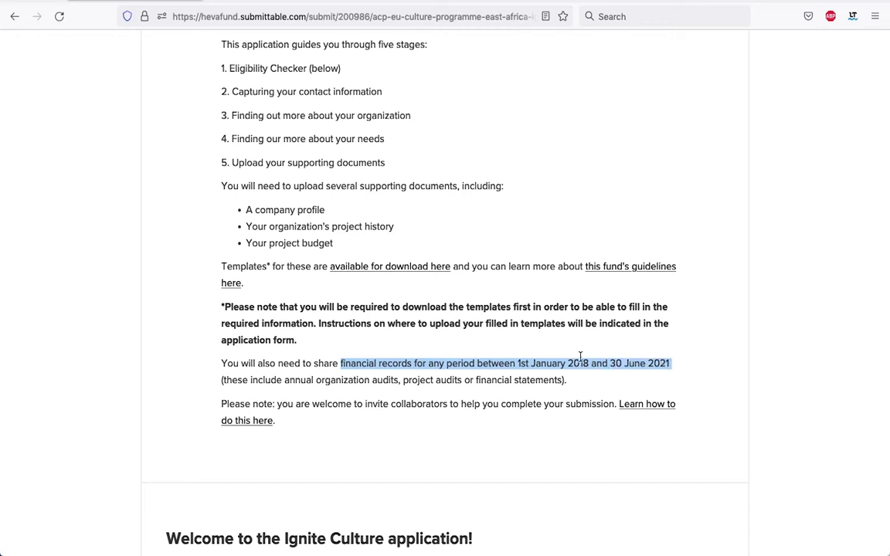
click(532, 345)
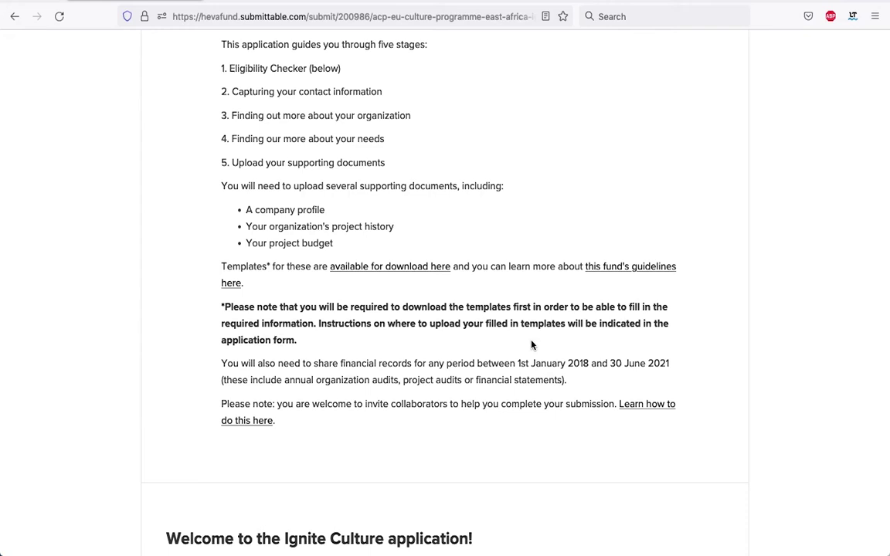
scroll(532, 346, up, 5)
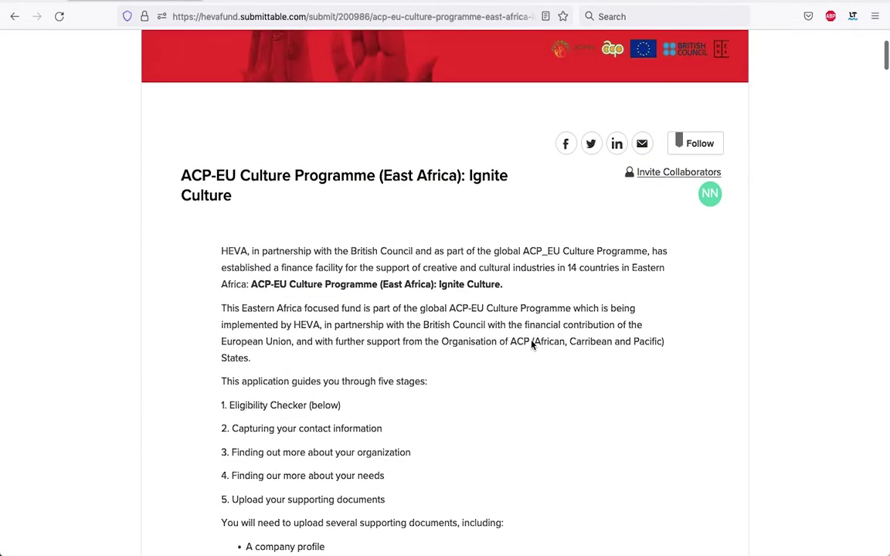
scroll(532, 346, down, 1)
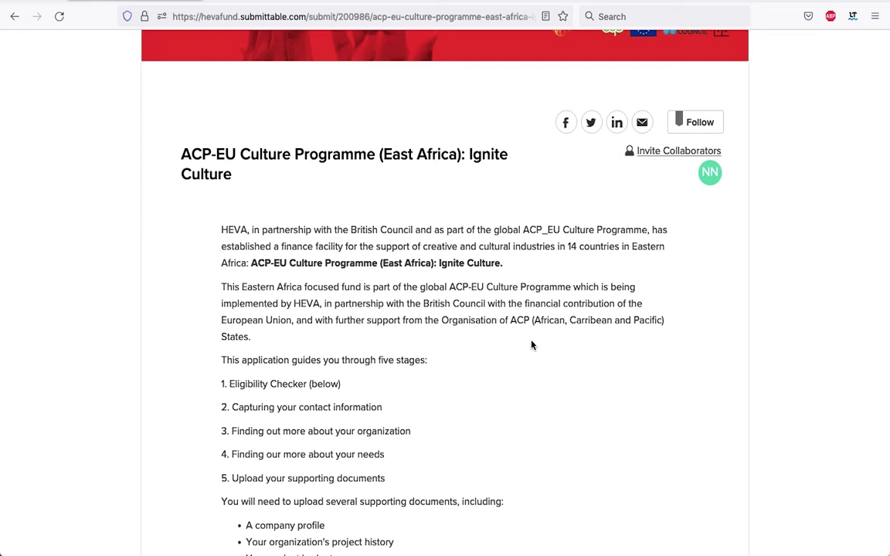
scroll(532, 345, down, 12)
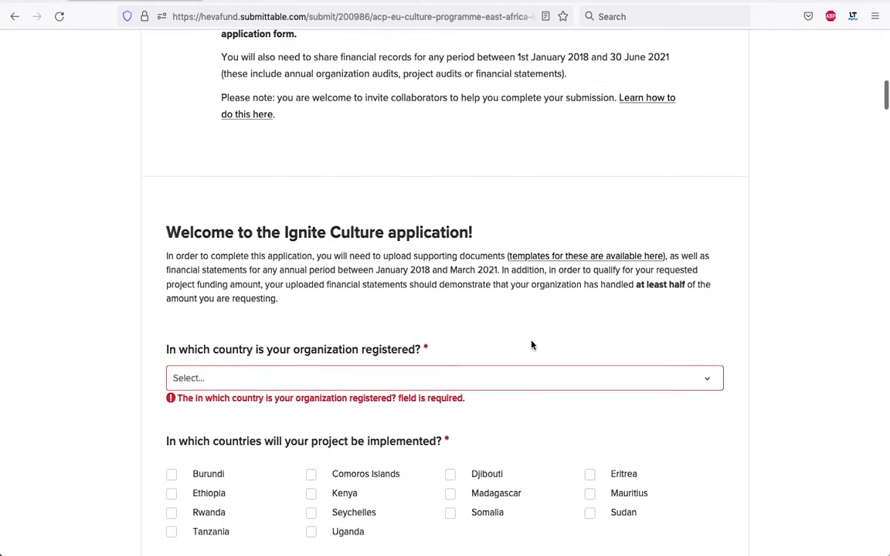
Set Madagascar as the organization's registration country
scroll(532, 345, down, 3)
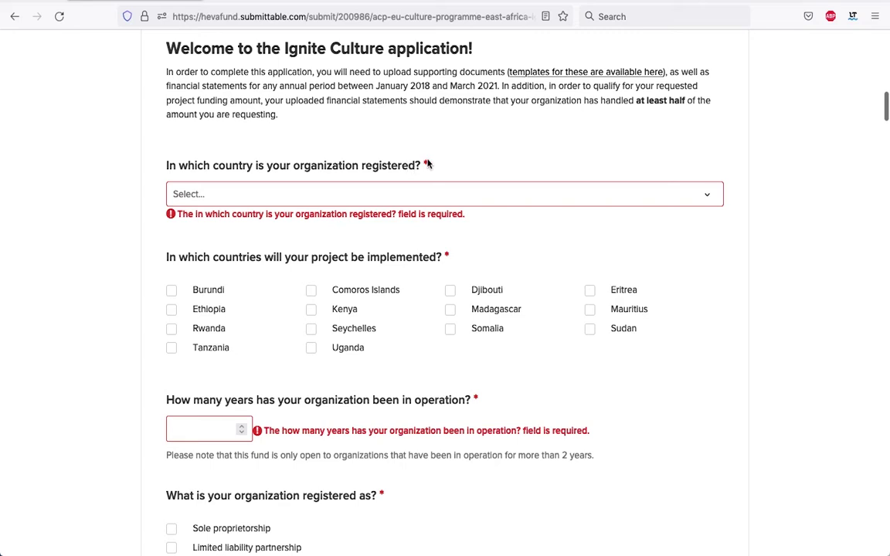
click(708, 196)
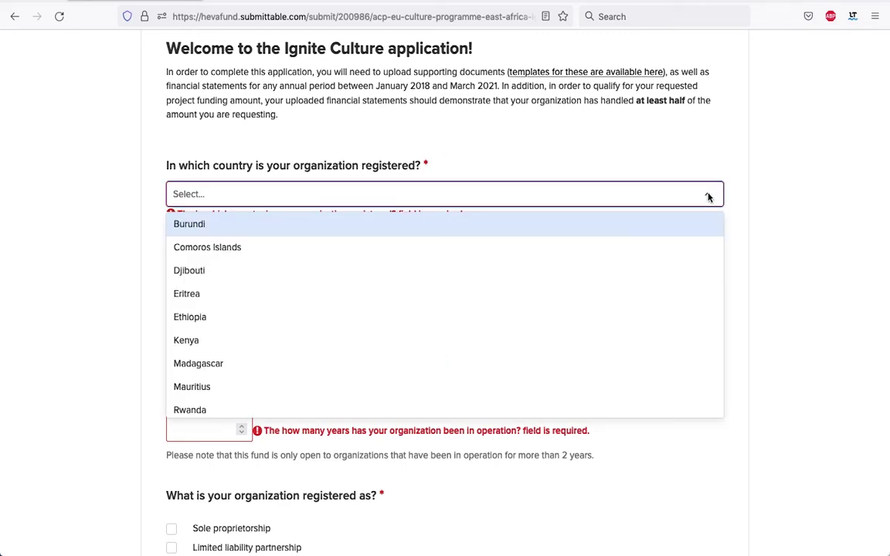
click(266, 364)
Tick Madagascar, Seychelles and Mauritius as project countries and set years in operation to 4
scroll(321, 280, down, 1)
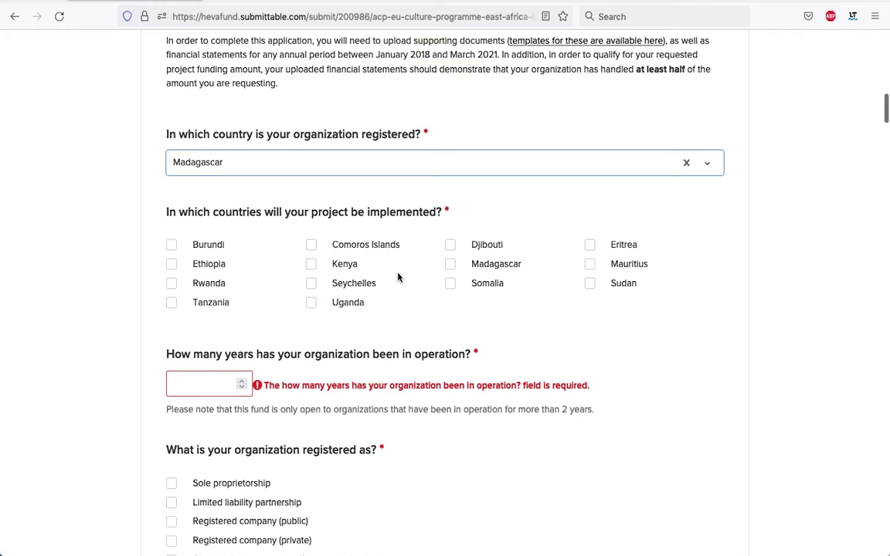
click(451, 264)
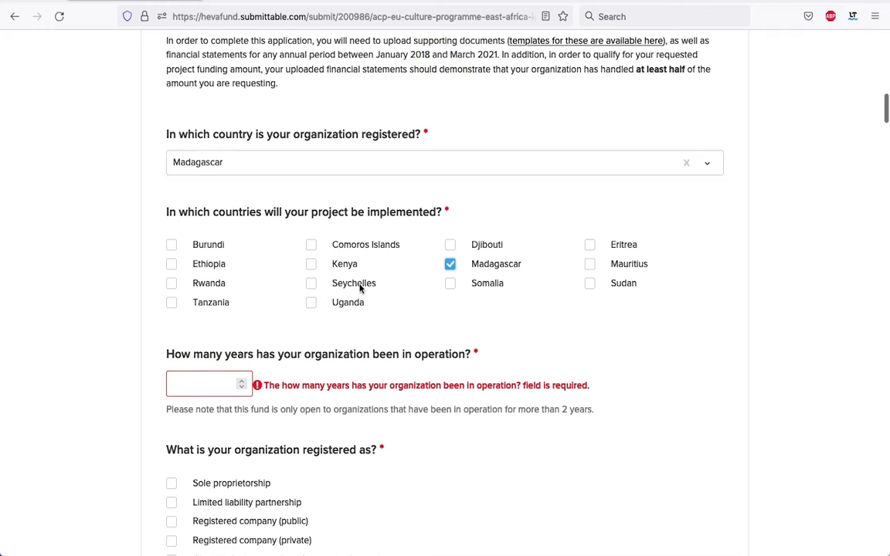
click(310, 284)
click(589, 264)
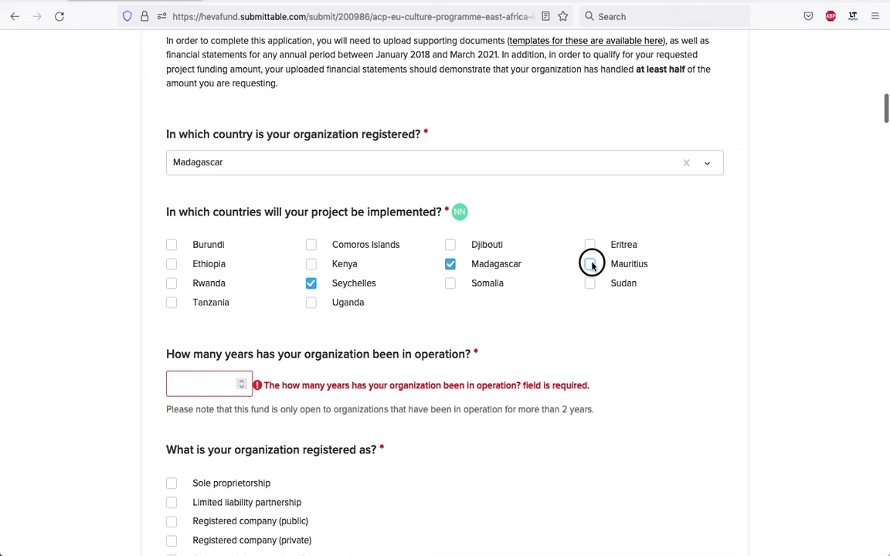
scroll(594, 292, down, 3)
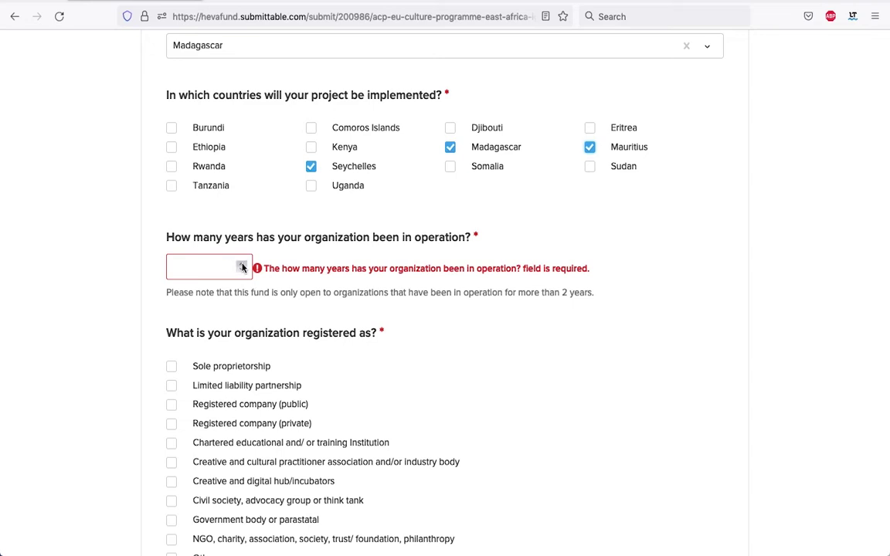
click(242, 267)
click(242, 267)
click(242, 267)
click(242, 266)
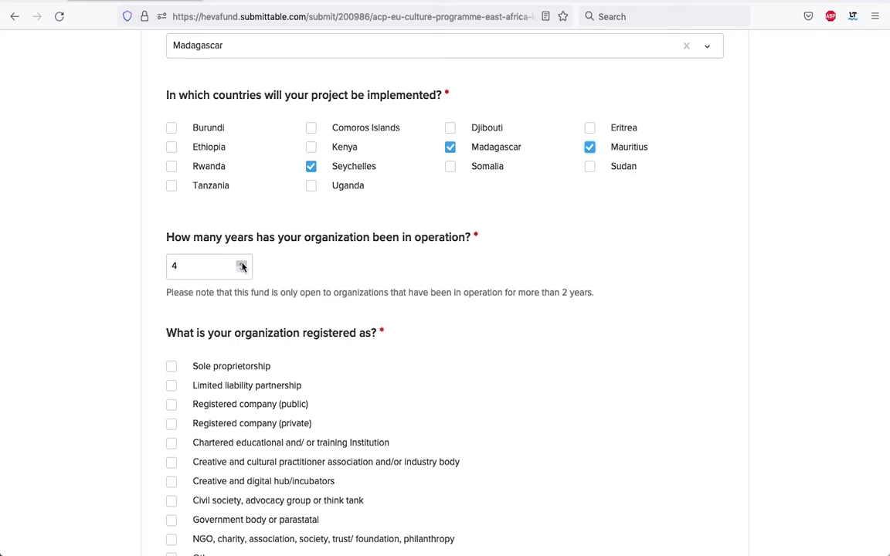
scroll(400, 365, down, 3)
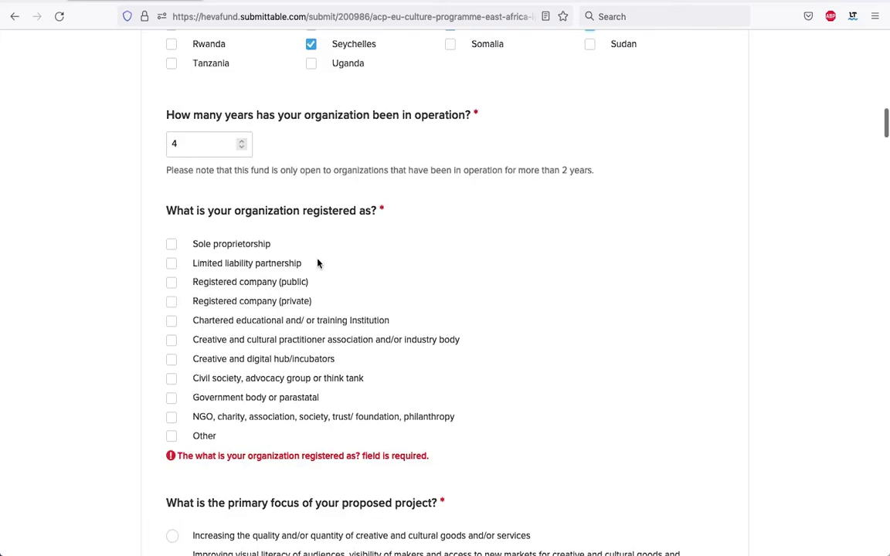
Choose sole proprietorship and set primary focus to building industry-ready skills for young people
click(171, 245)
scroll(372, 231, down, 7)
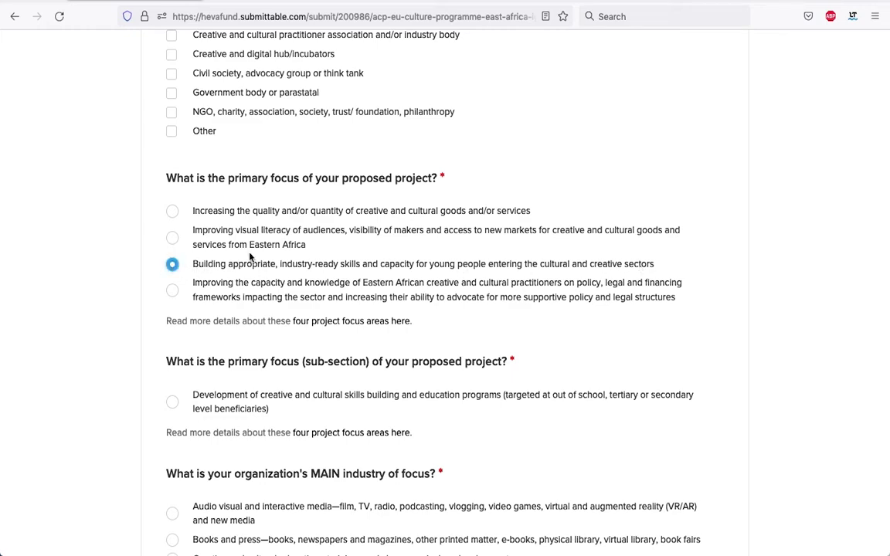
scroll(410, 258, down, 2)
click(172, 132)
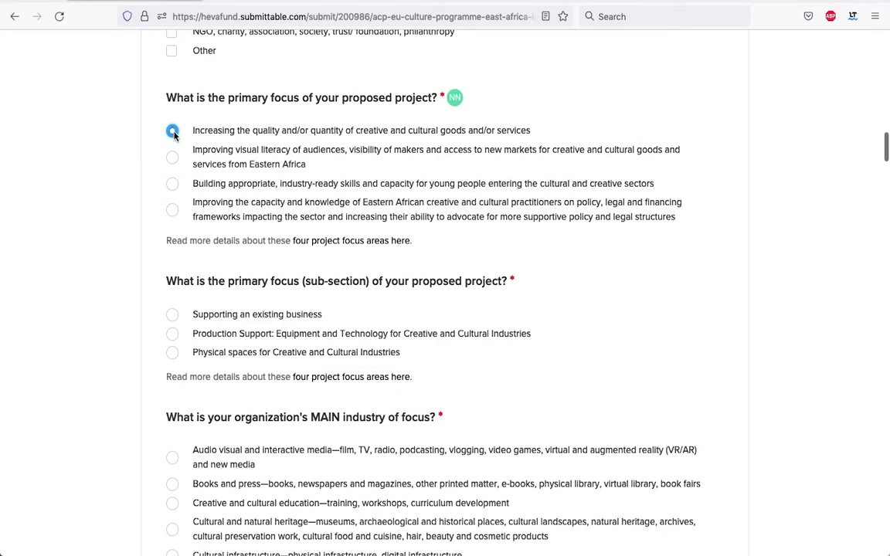
scroll(255, 316, down, 1)
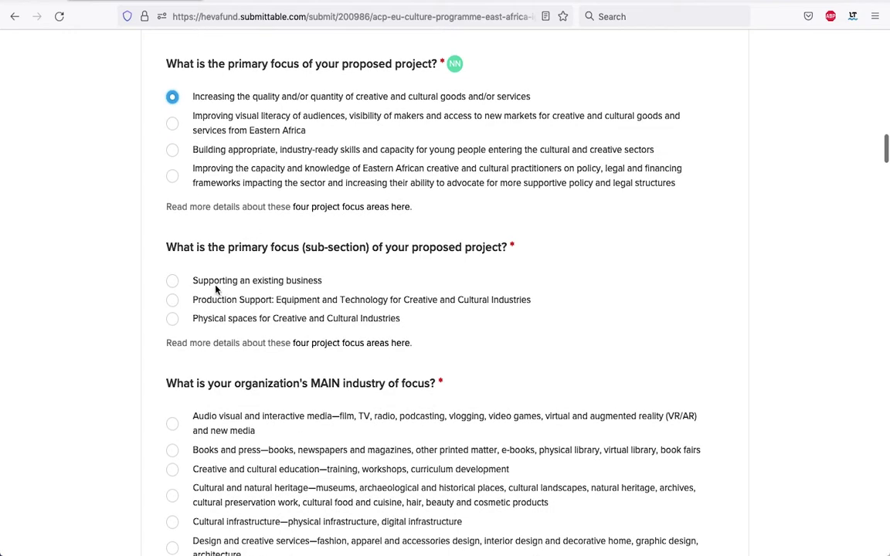
click(172, 125)
click(172, 149)
scroll(281, 201, down, 5)
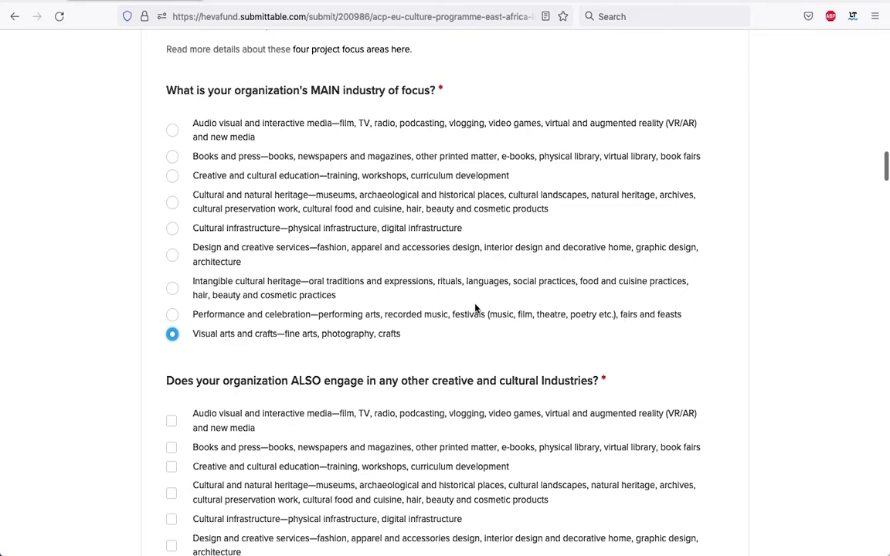
Tick Creative and cultural education, Design and creative services, and Intangible cultural heritage as additional industries
scroll(412, 288, down, 1)
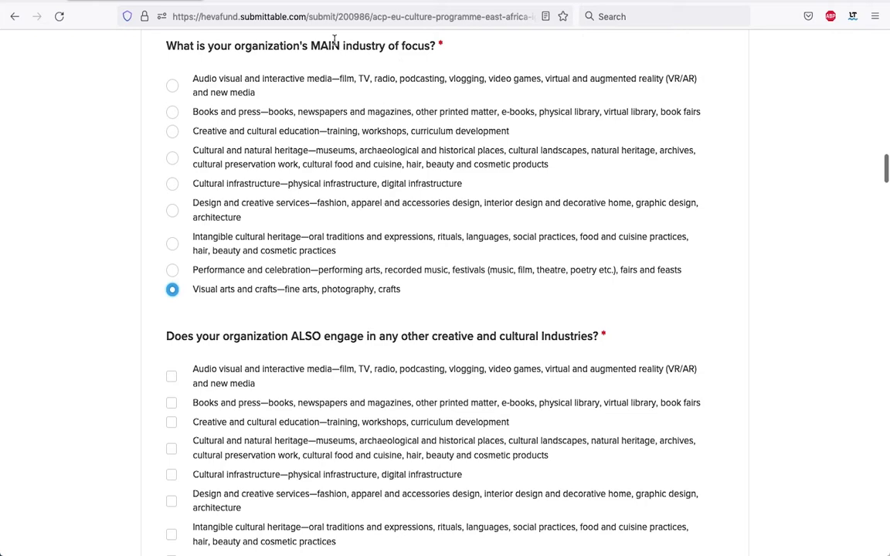
scroll(341, 204, down, 3)
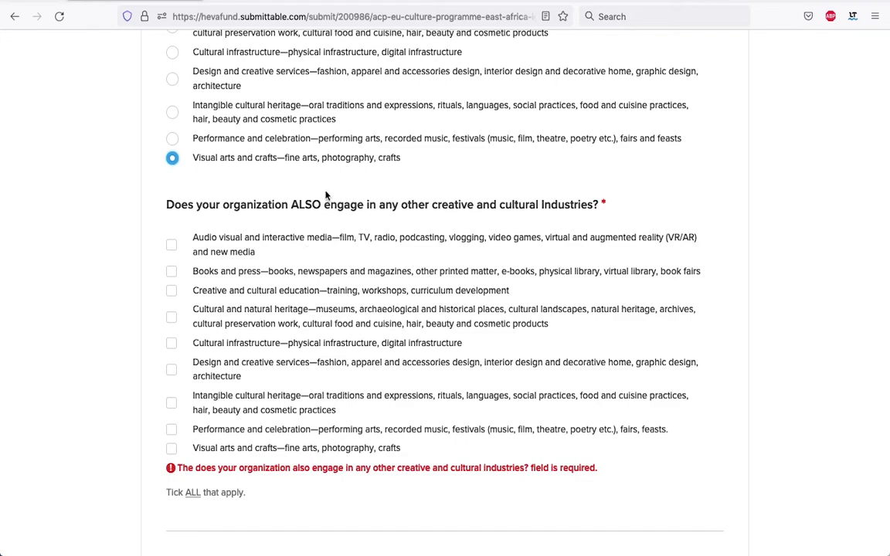
scroll(325, 193, up, 2)
scroll(325, 195, down, 2)
scroll(325, 196, down, 1)
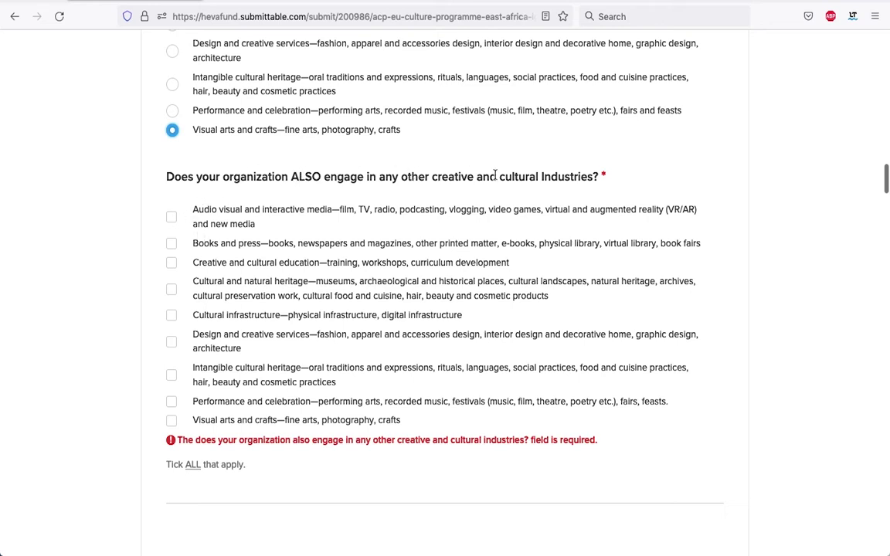
scroll(338, 247, up, 1)
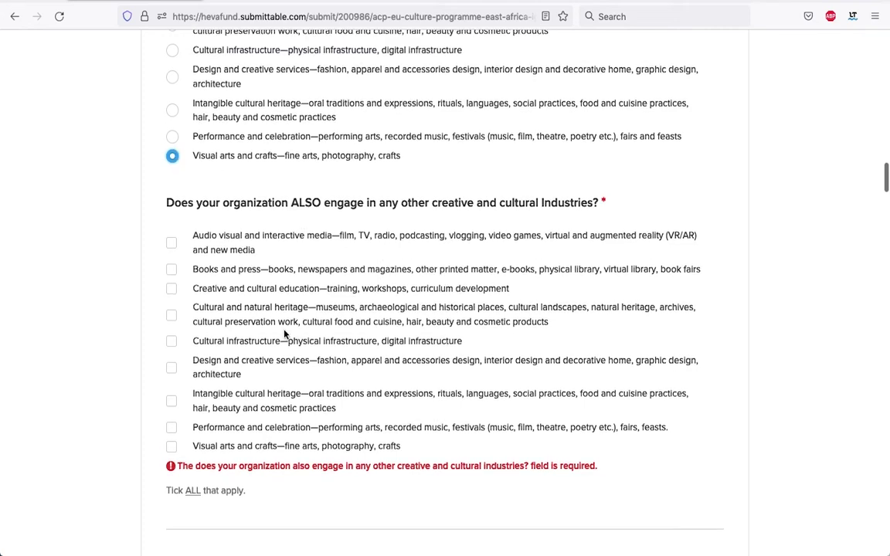
scroll(173, 337, down, 2)
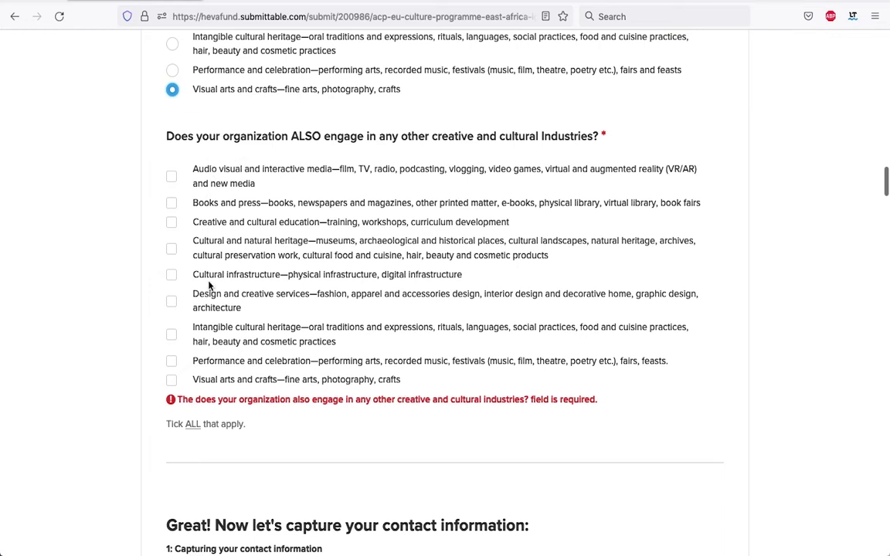
click(173, 223)
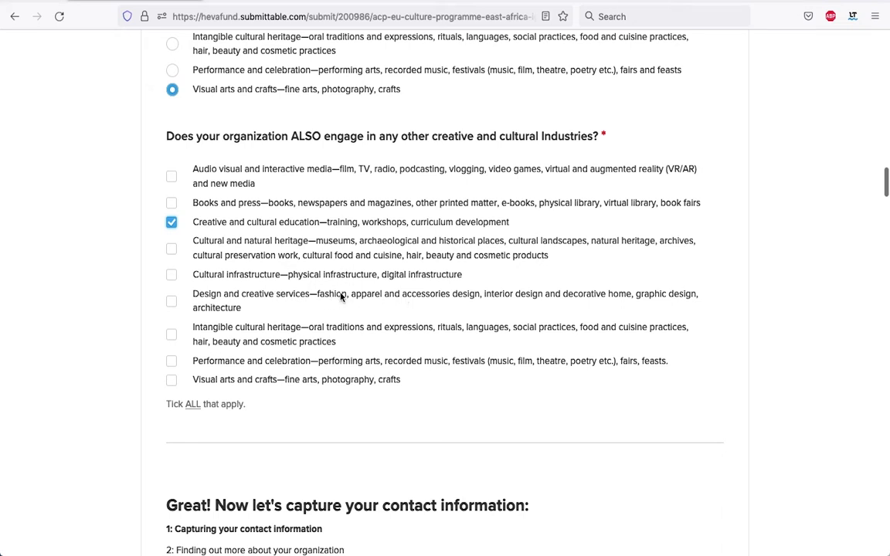
click(170, 302)
click(170, 334)
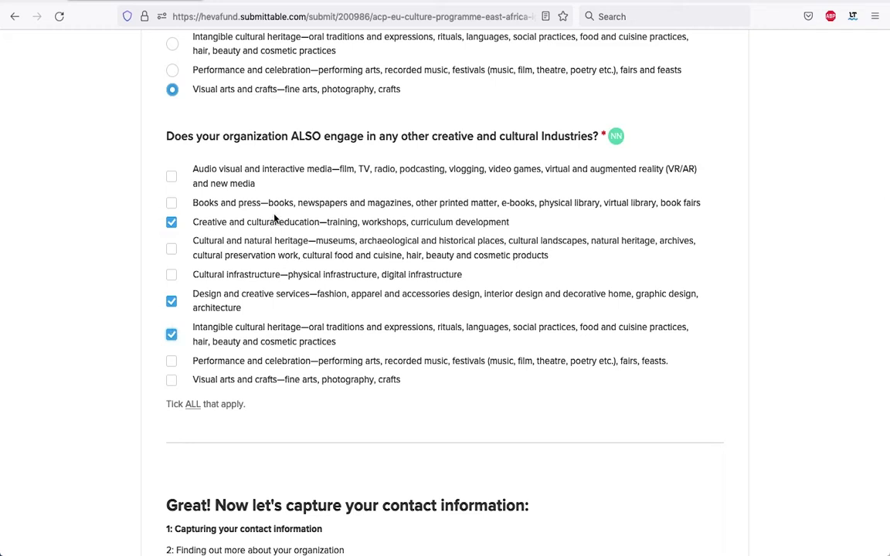
Scroll through the form down to the contact-information section
scroll(364, 185, up, 5)
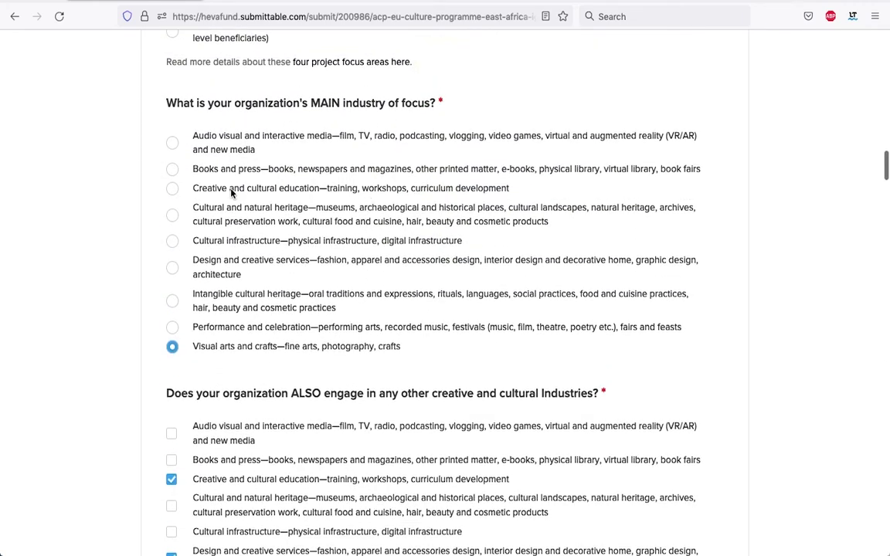
scroll(366, 174, down, 5)
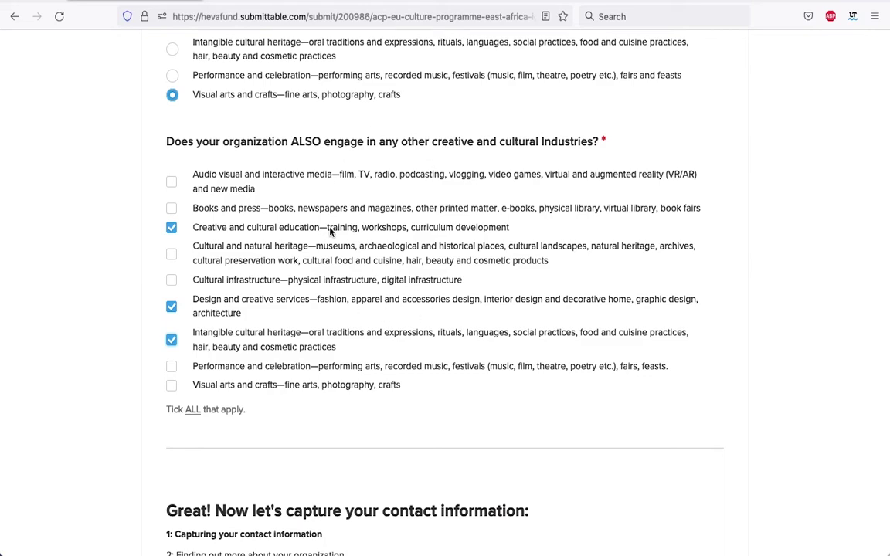
scroll(330, 231, up, 15)
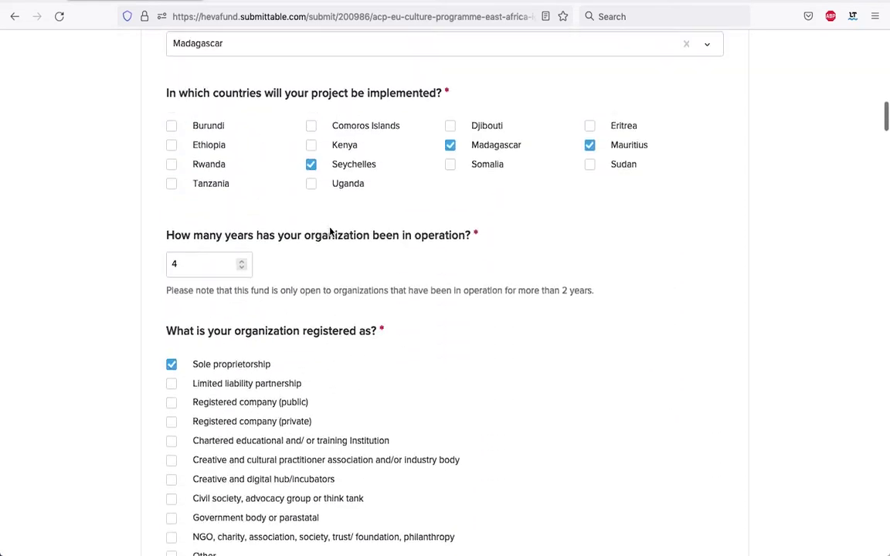
scroll(330, 230, up, 2)
scroll(330, 232, down, 3)
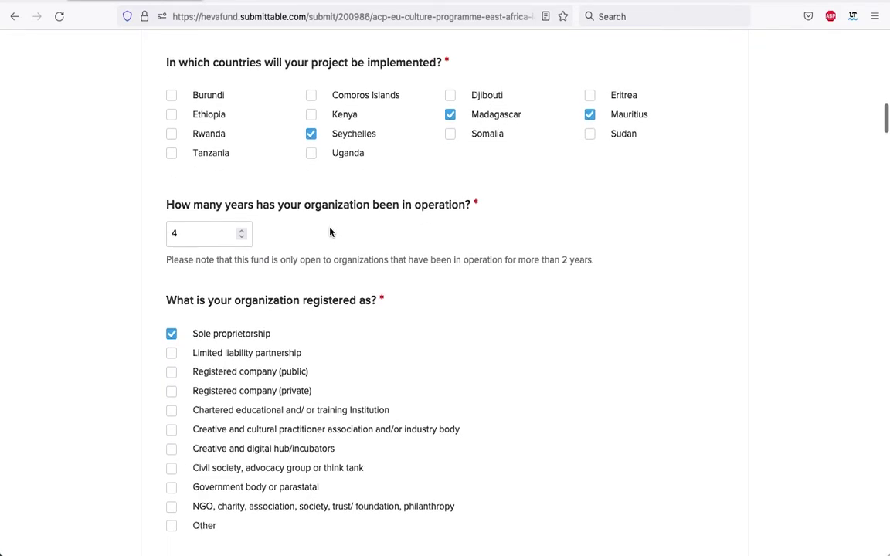
scroll(330, 232, down, 7)
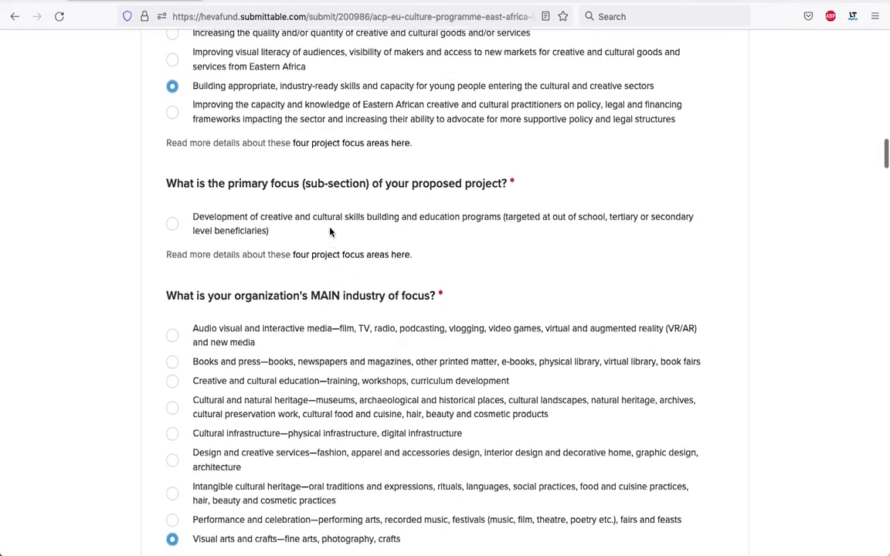
scroll(330, 231, down, 5)
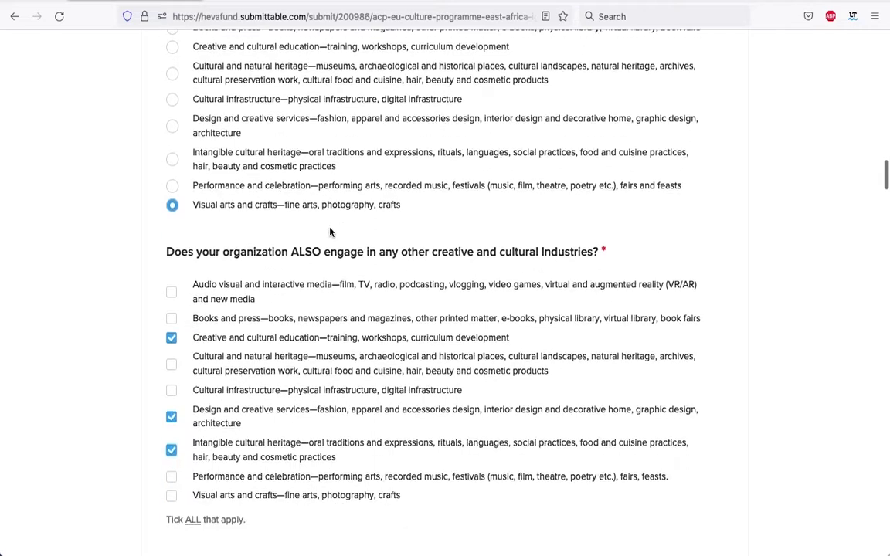
scroll(330, 232, down, 3)
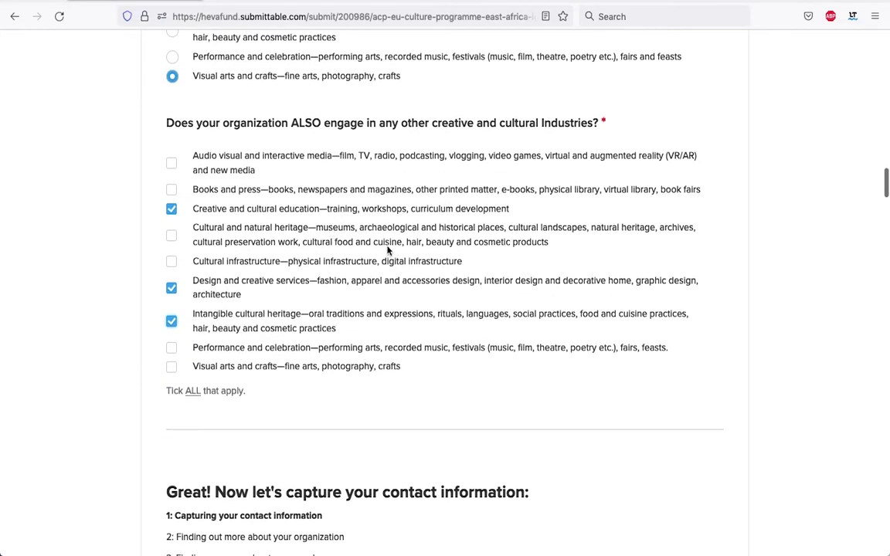
scroll(388, 249, up, 1)
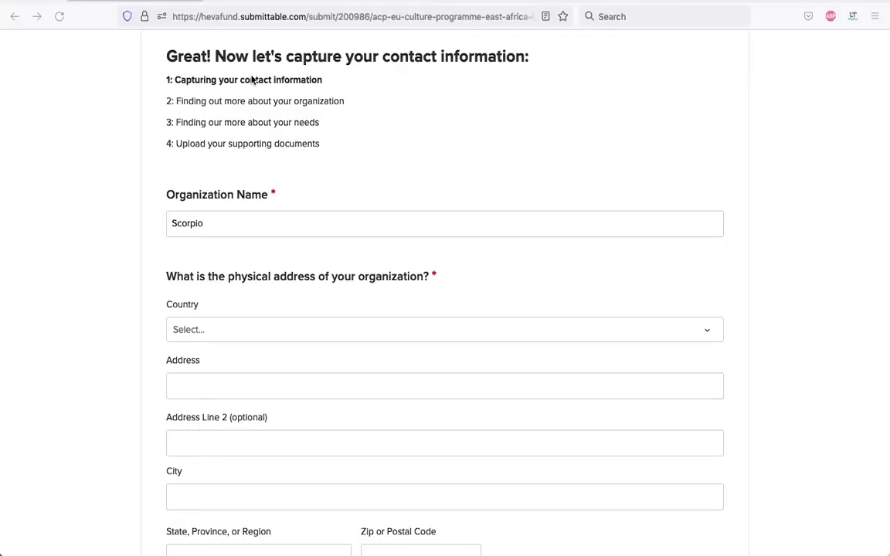
Complete the Organization Name as 'Scorpio Images'
click(203, 222)
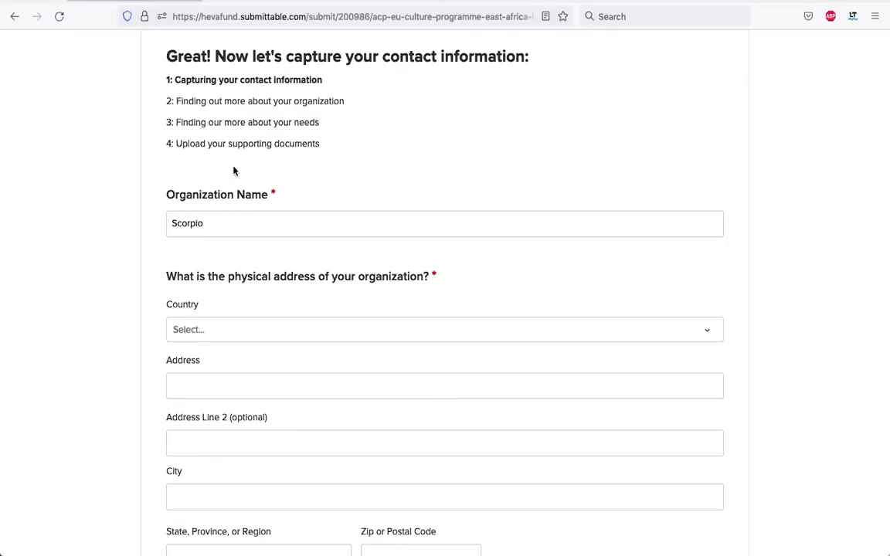
click(204, 224)
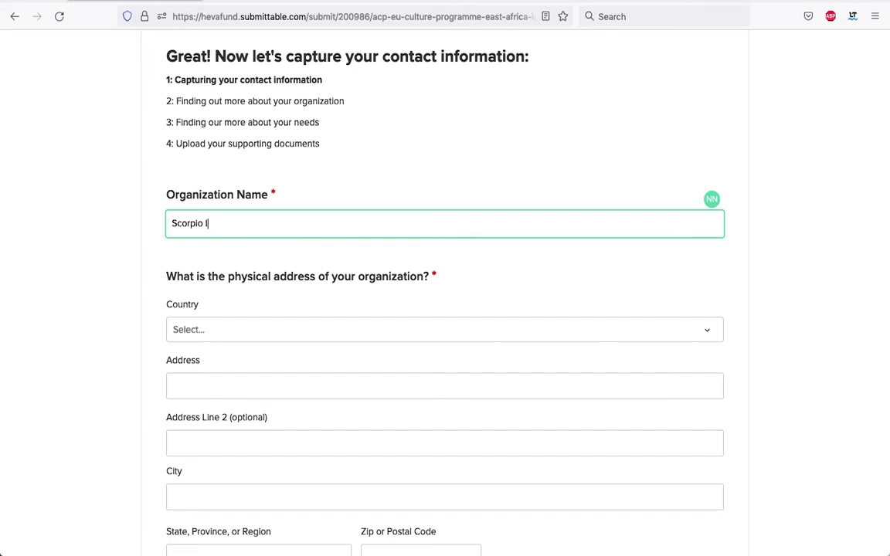
text(Images)
Set the address country to Madagascar and fill in the street address and city
scroll(318, 299, down, 2)
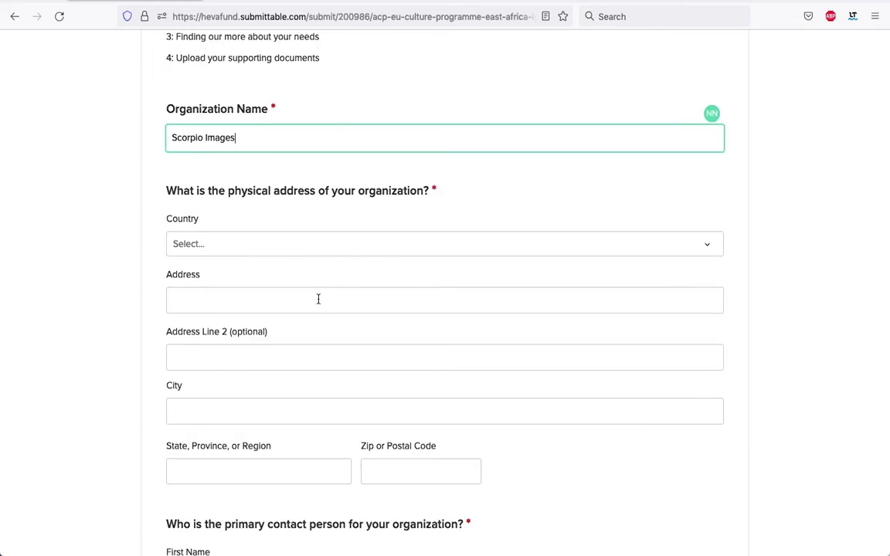
click(266, 244)
scroll(358, 429, down, 5)
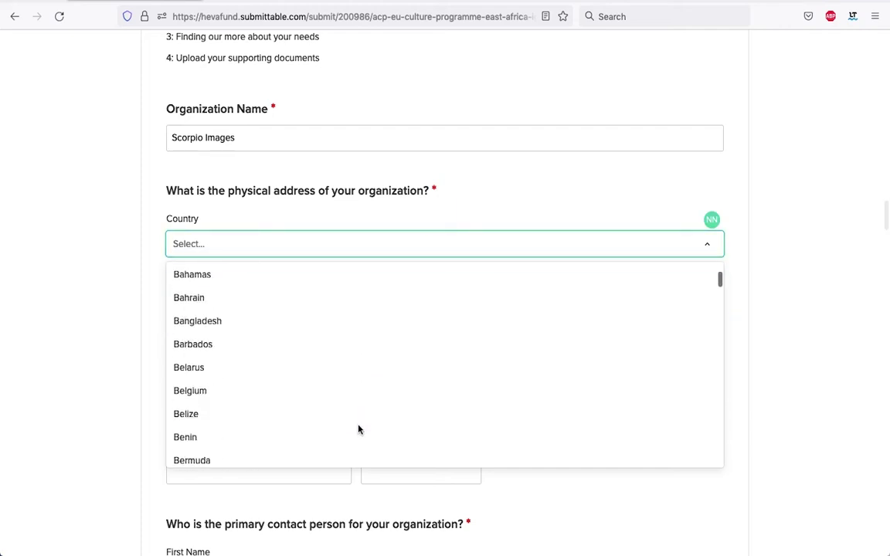
scroll(357, 430, down, 20)
scroll(358, 429, up, 15)
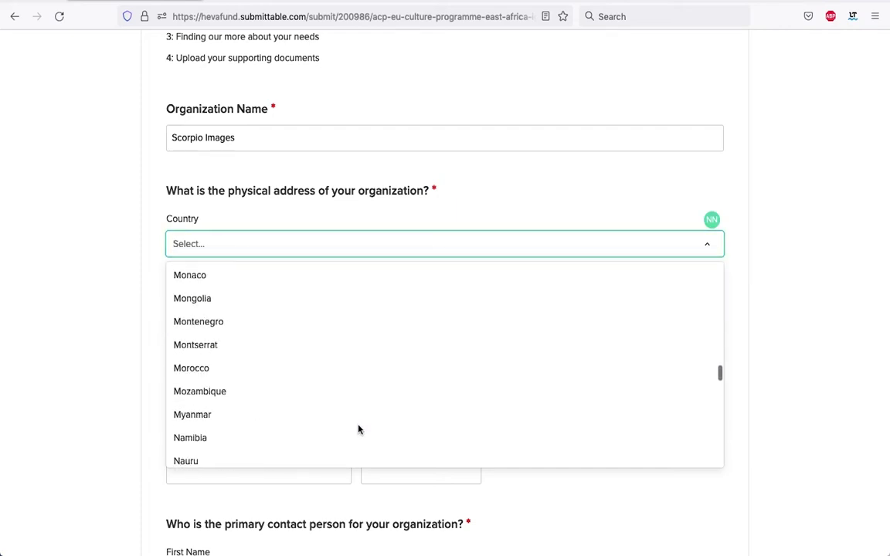
scroll(358, 430, up, 2)
click(356, 318)
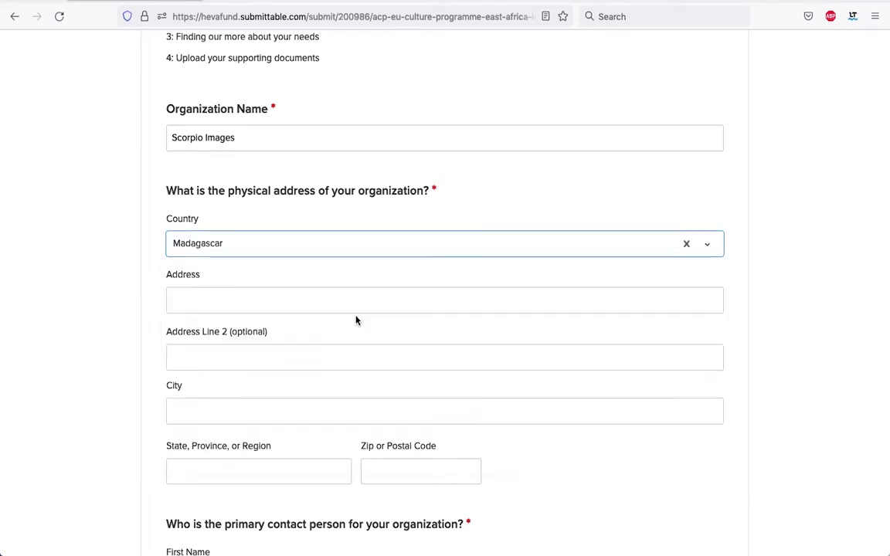
scroll(309, 293, down, 1)
click(237, 273)
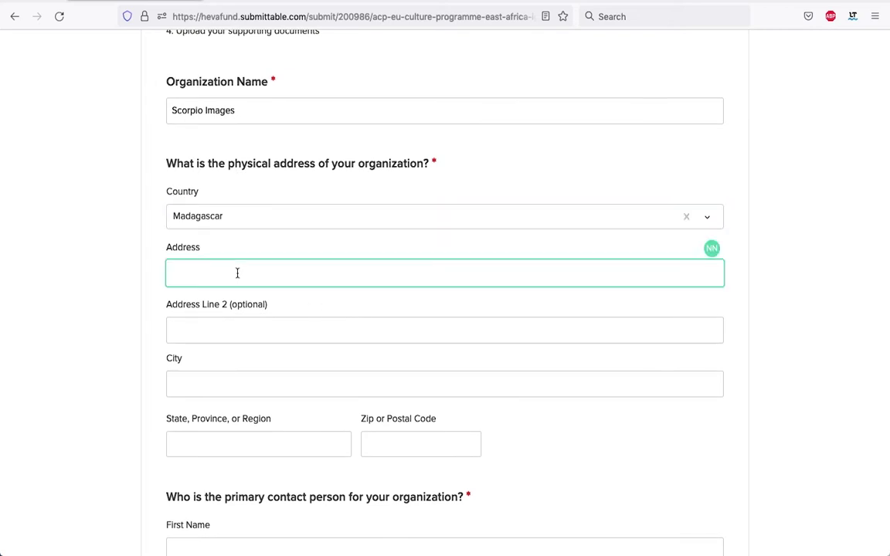
key(Tab)
key(Tab)
text(Antananarivo, Madagascar)
key(Tab)
text(Antananarivo)
key(Tab)
Enter the contact's first and last name, paste the telephone number and type the e-mail address
scroll(275, 253, down, 5)
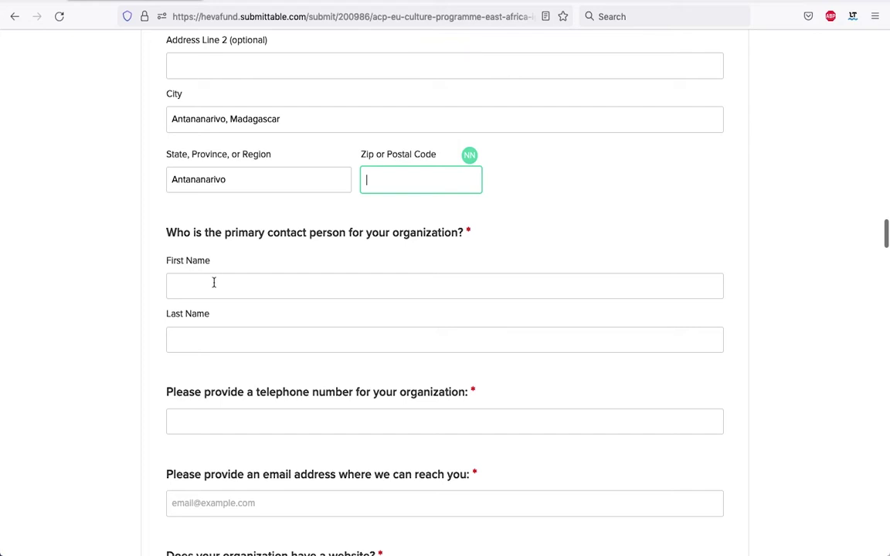
click(210, 284)
click(192, 337)
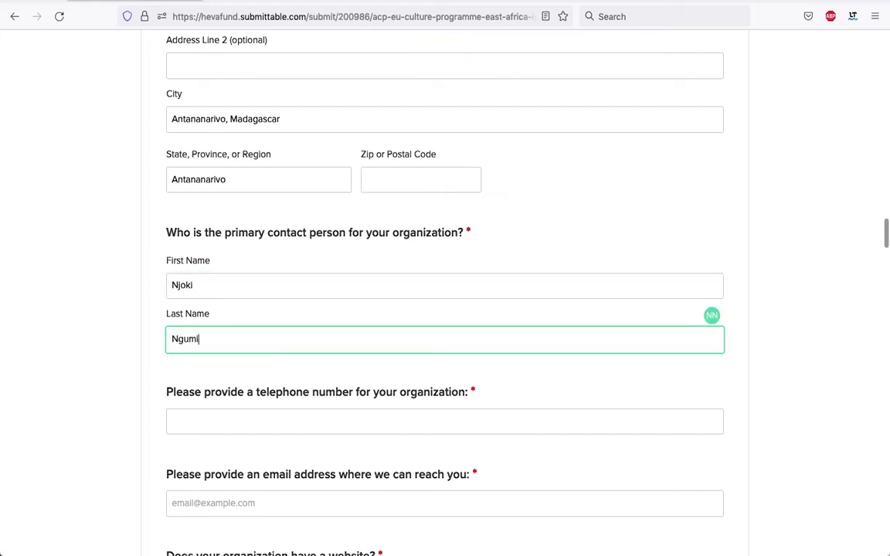
scroll(190, 317, down, 3)
click(187, 298)
key(ctrl+v)
key(Tab)
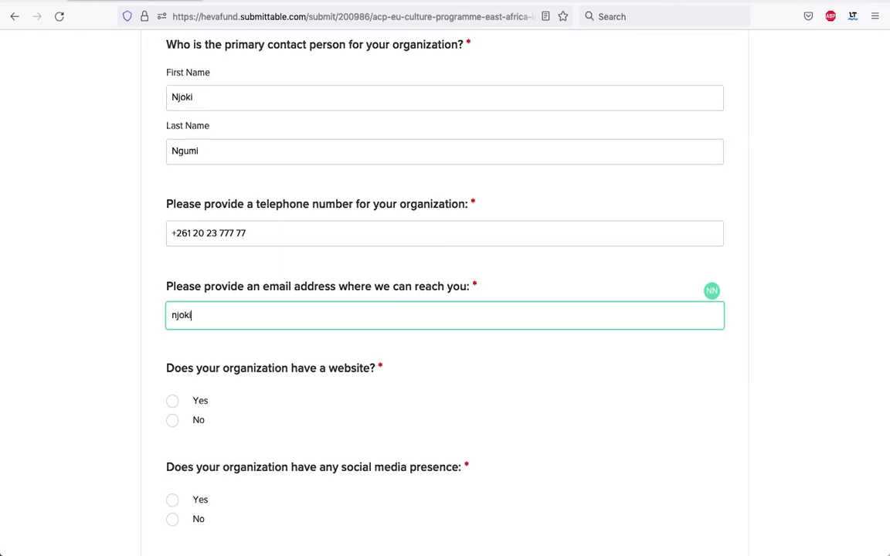
scroll(354, 300, down, 1)
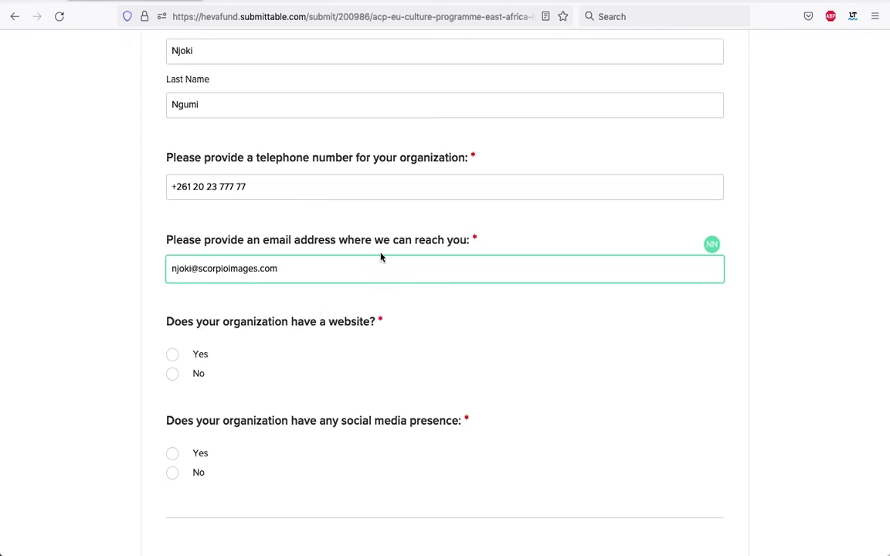
scroll(382, 254, up, 2)
scroll(380, 258, down, 1)
scroll(380, 257, down, 1)
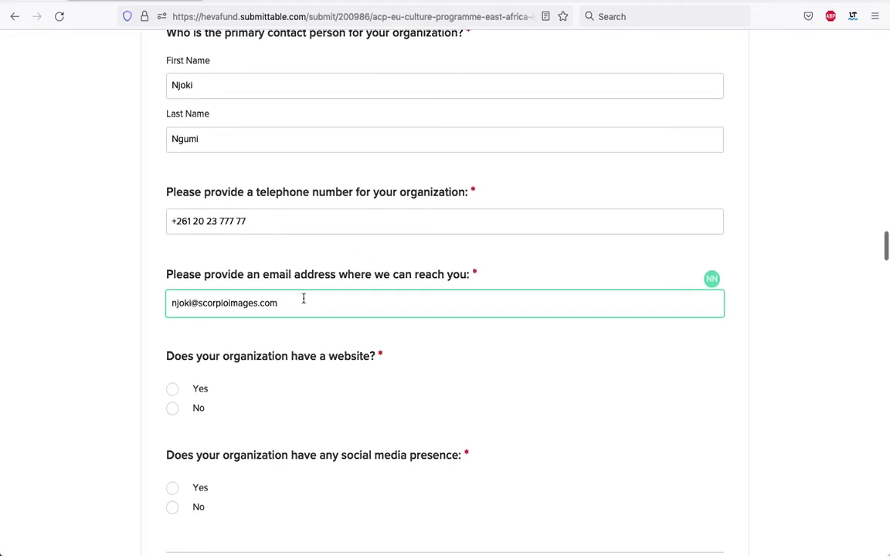
scroll(327, 302, down, 2)
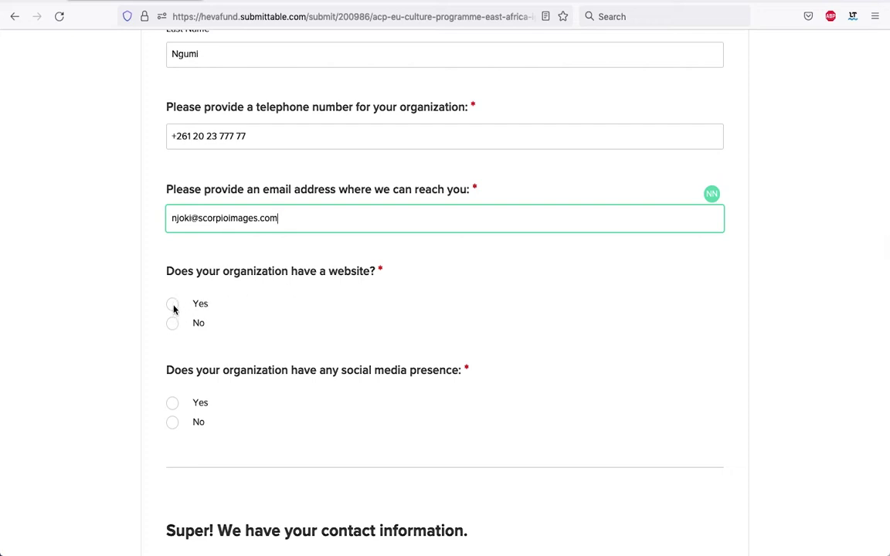
click(173, 307)
key(Tab)
text(www.scor)
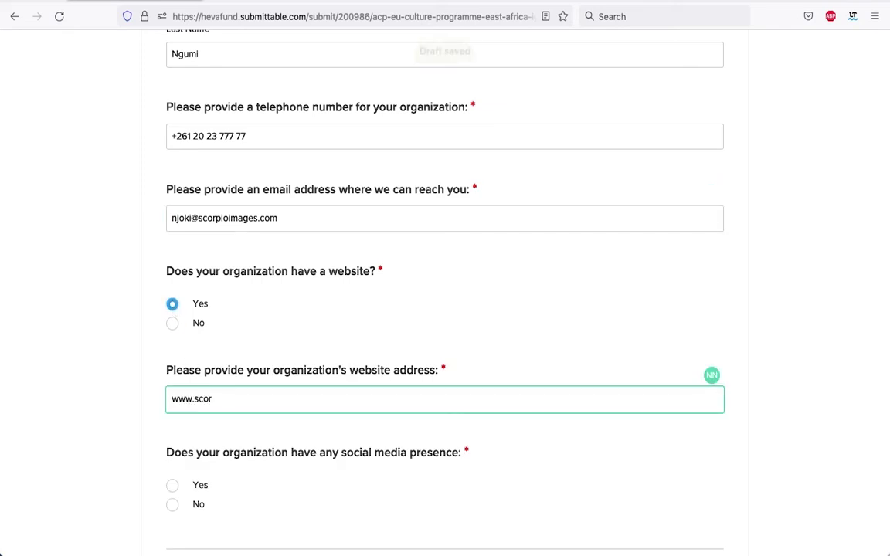
text(pioimages.com)
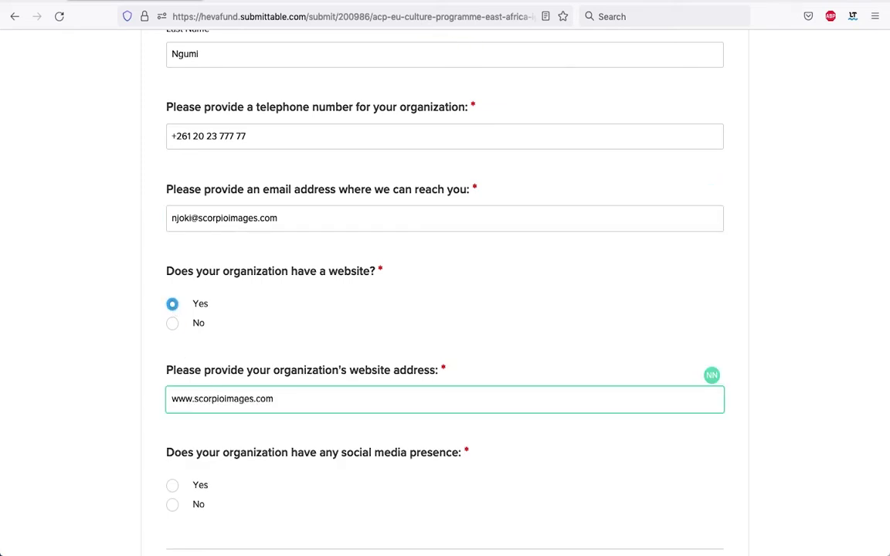
Answer Yes to social media presence and paste the list of profile links
scroll(294, 390, down, 3)
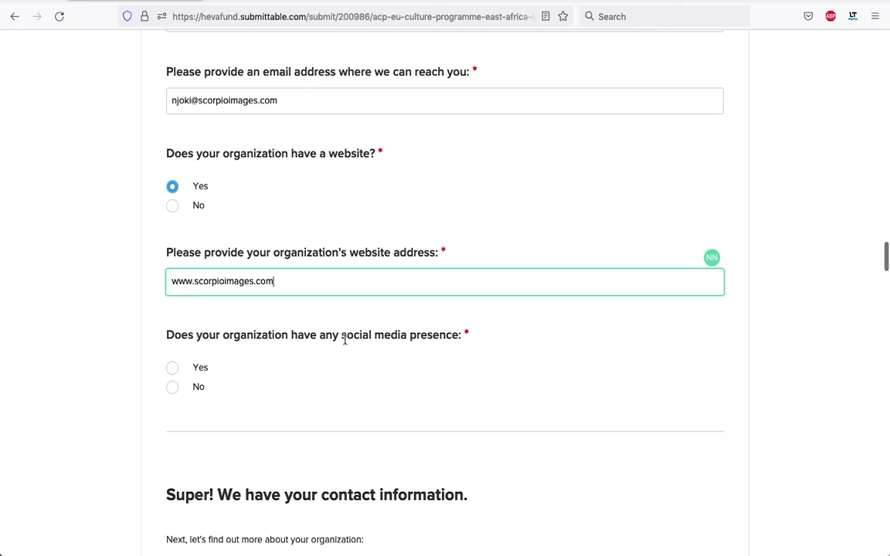
click(172, 369)
scroll(323, 403, down, 4)
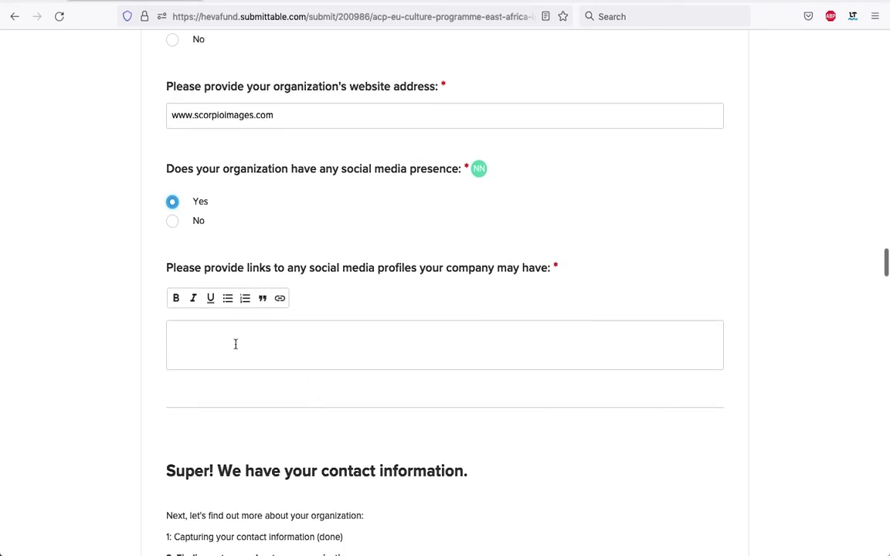
click(236, 344)
text(Facebook - Link Instagram - Link Tiktok)
text(- L)
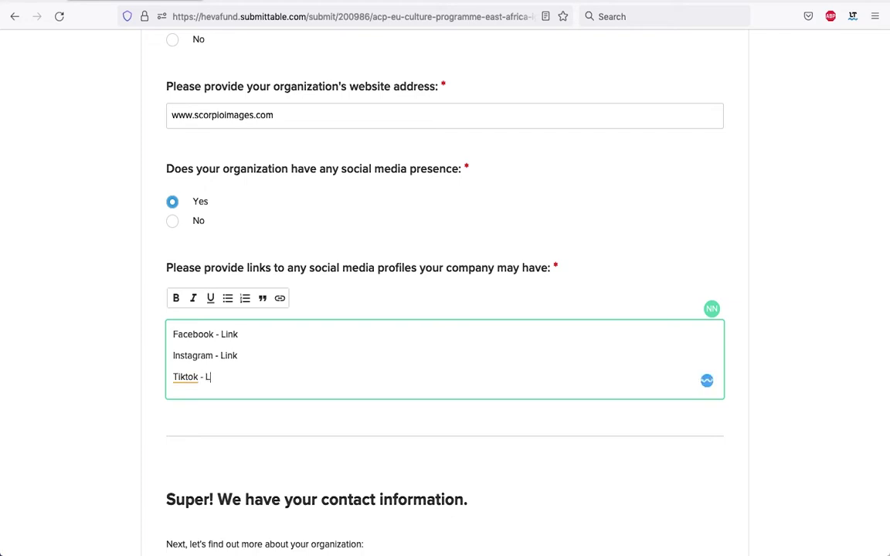
text(ink)
scroll(375, 325, up, 10)
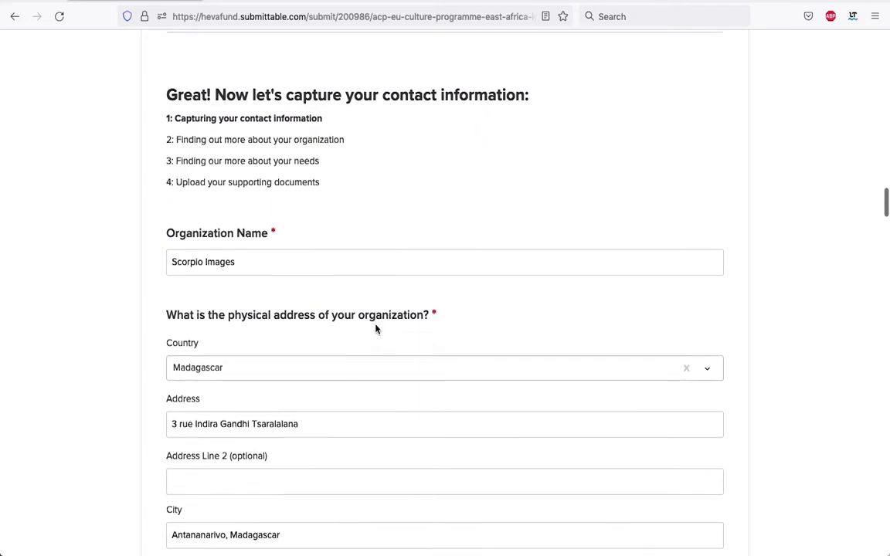
scroll(376, 327, down, 1)
scroll(364, 259, down, 5)
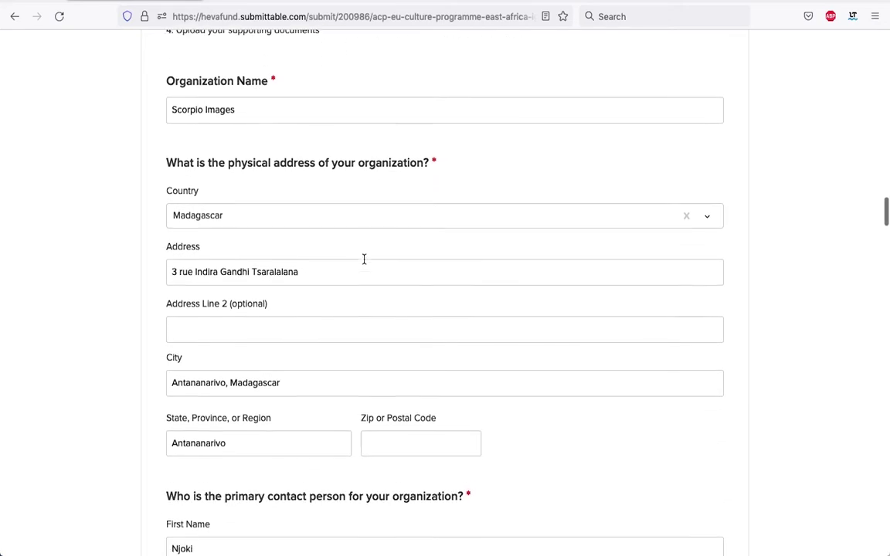
scroll(364, 263, down, 5)
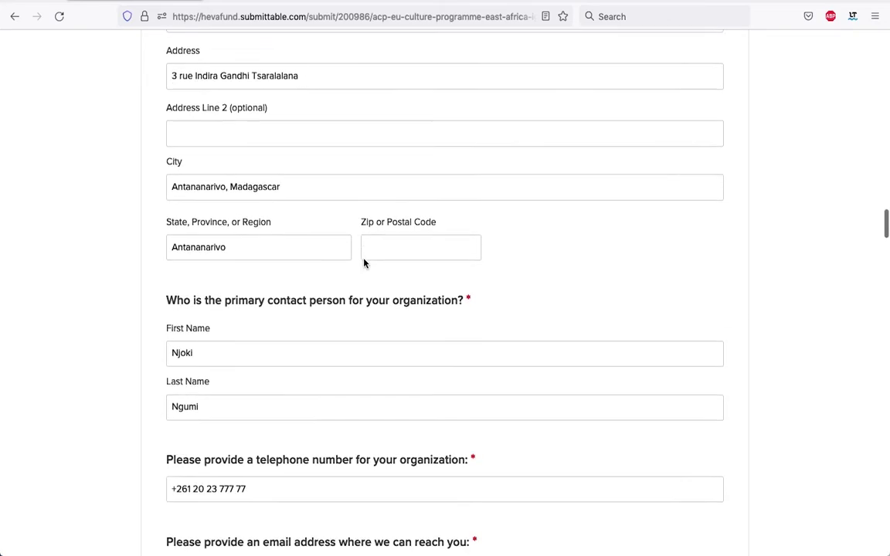
scroll(364, 261, down, 3)
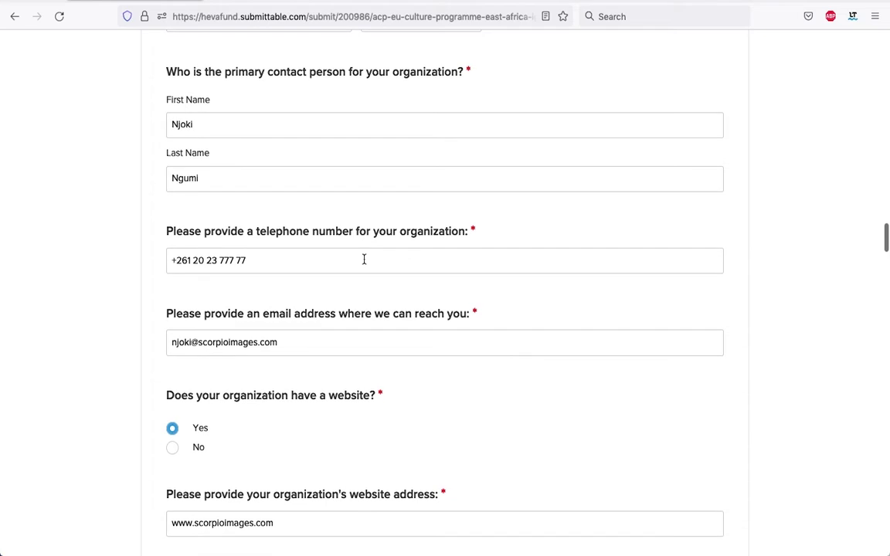
scroll(364, 264, down, 3)
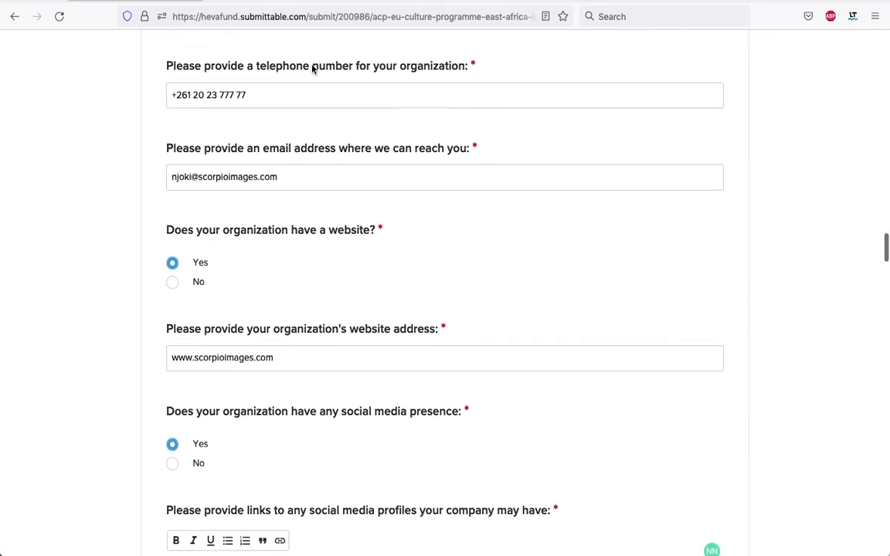
scroll(259, 112, down, 1)
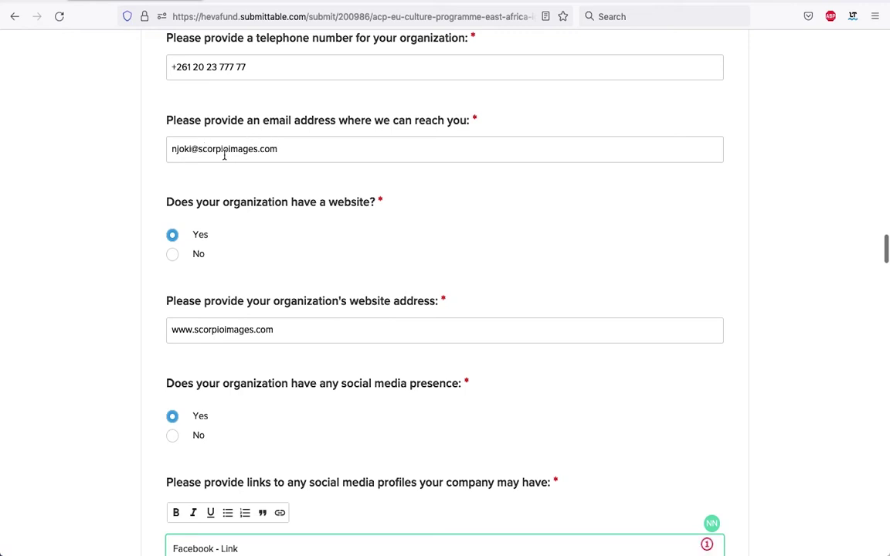
scroll(263, 148, down, 2)
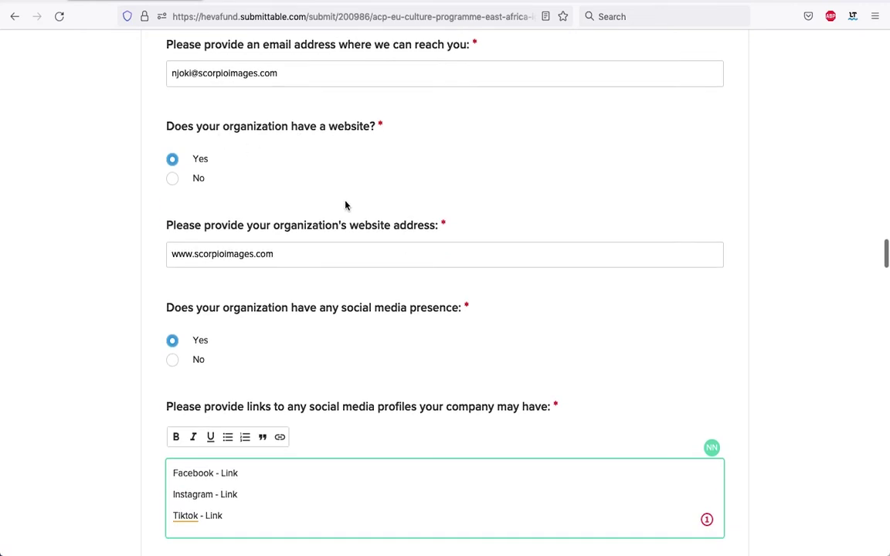
scroll(325, 232, down, 2)
scroll(378, 278, down, 1)
scroll(380, 281, up, 1)
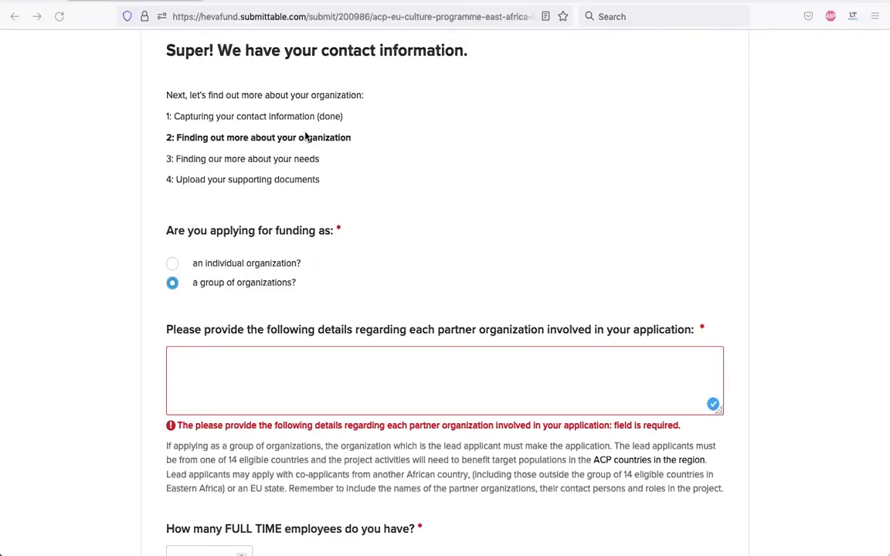
scroll(392, 177, down, 1)
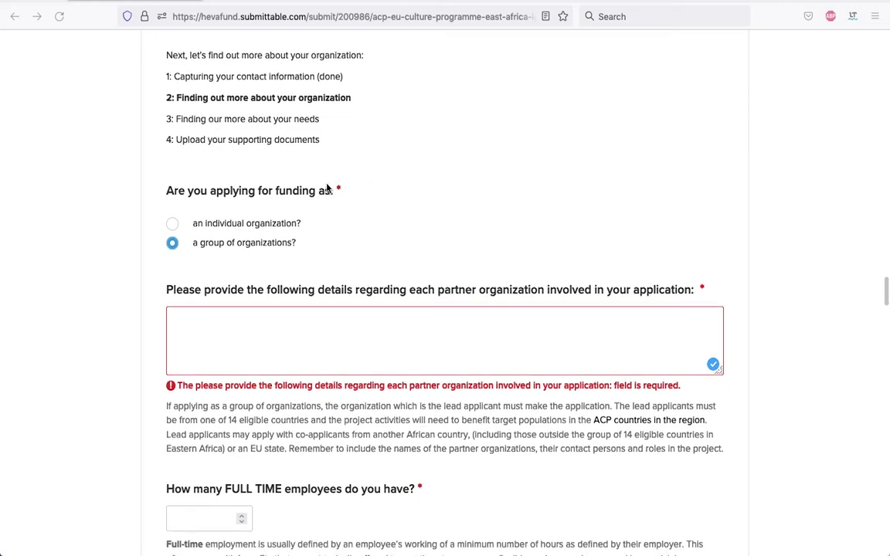
click(172, 224)
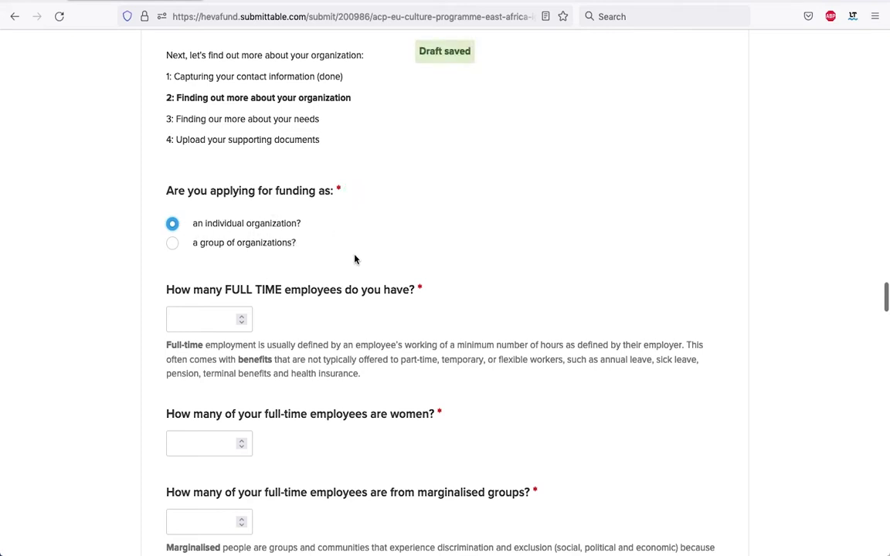
scroll(357, 286, down, 2)
scroll(360, 312, up, 2)
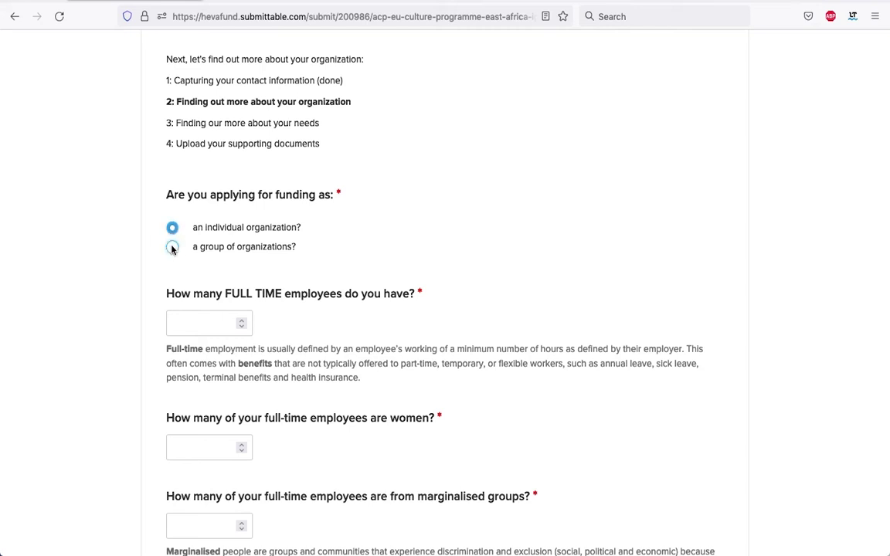
click(172, 247)
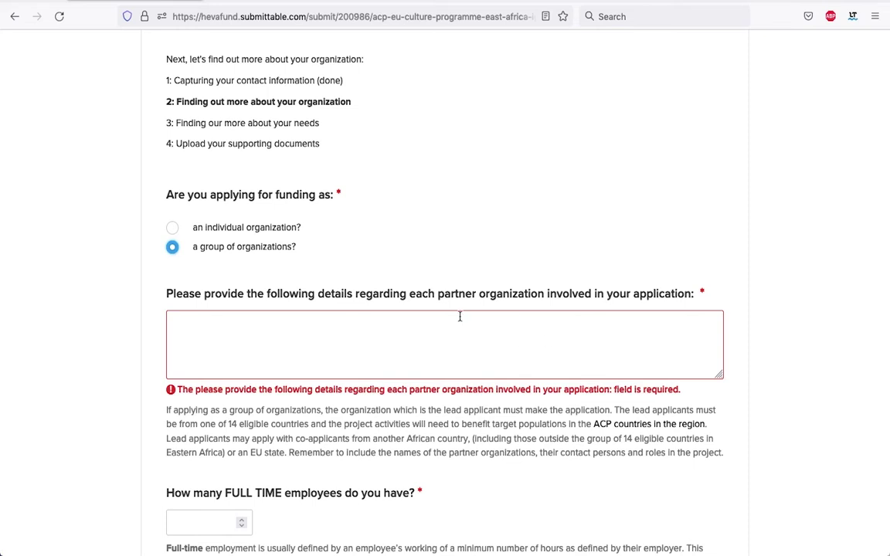
click(343, 320)
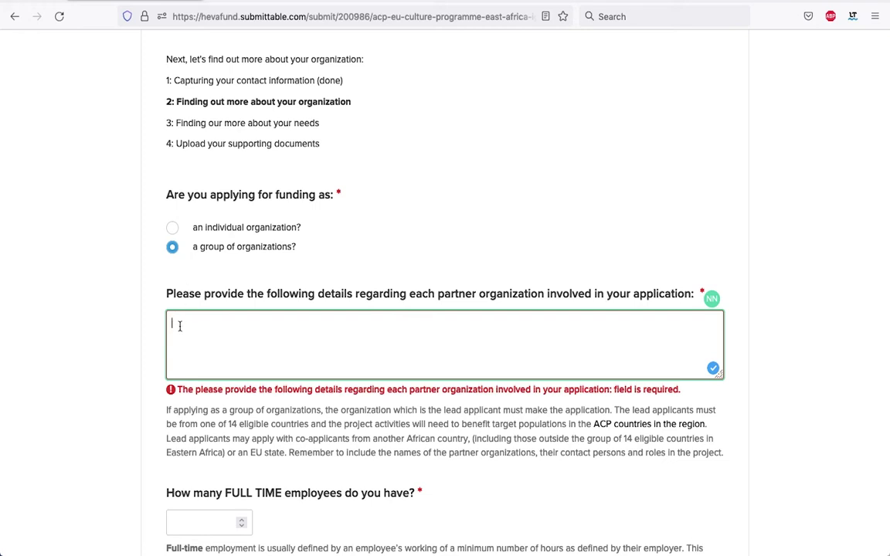
List partner Aquarius Images with its contact person, Founder and Director role, phone and e-mail
text(Aquarius Images)
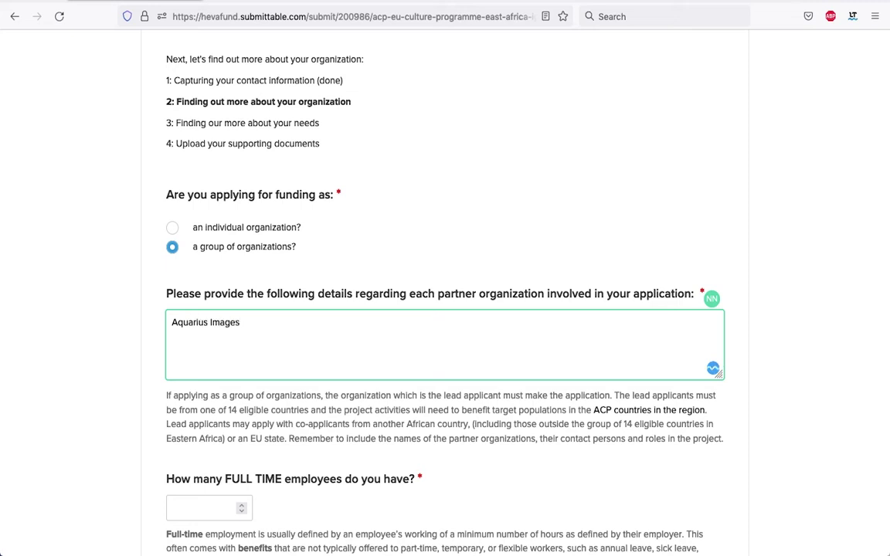
scroll(165, 421, down, 1)
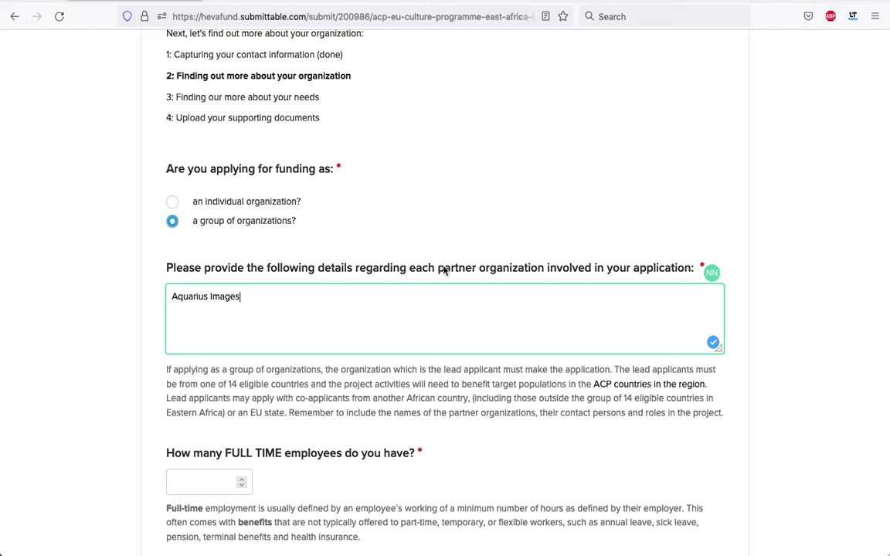
scroll(533, 290, down, 1)
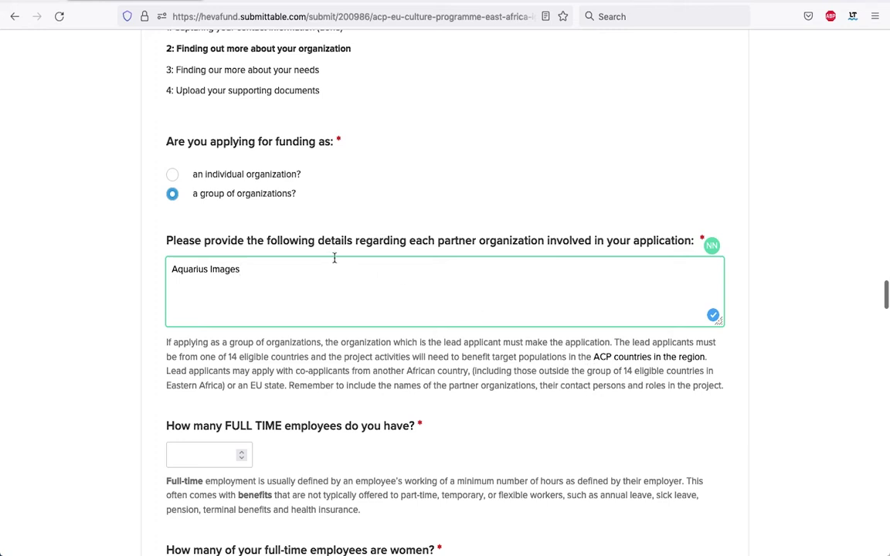
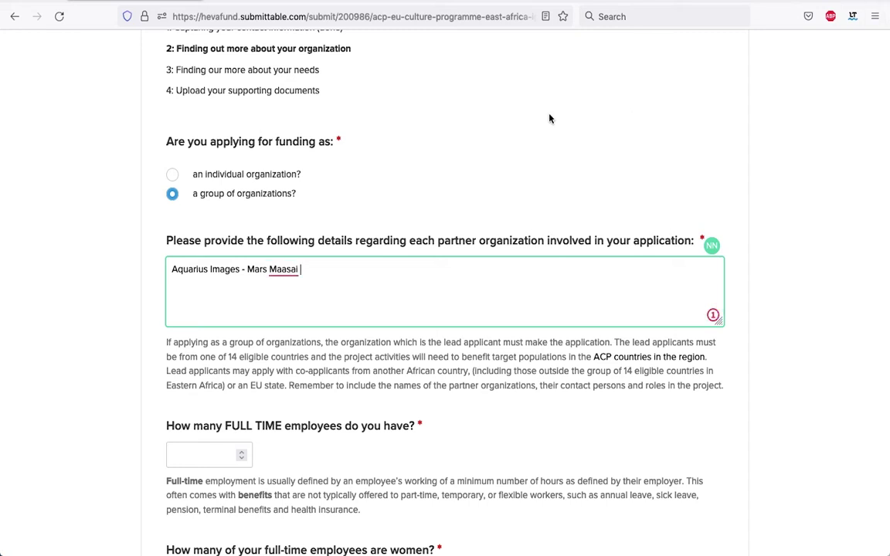
text( - Founder and Director -)
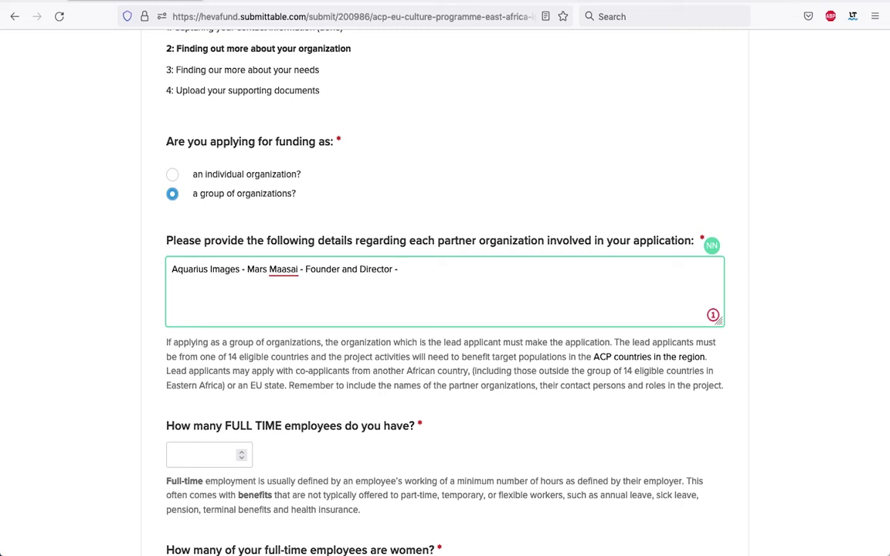
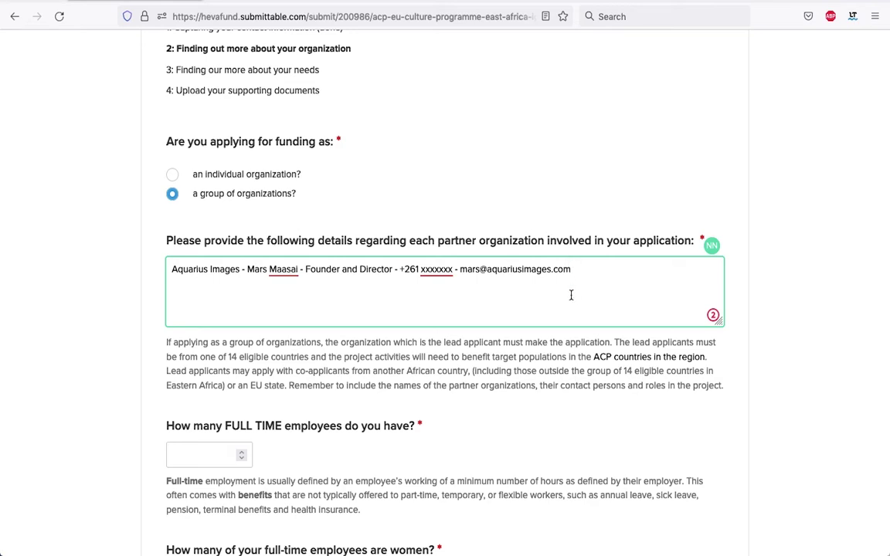
scroll(568, 310, down, 1)
scroll(568, 310, down, 3)
scroll(179, 89, up, 1)
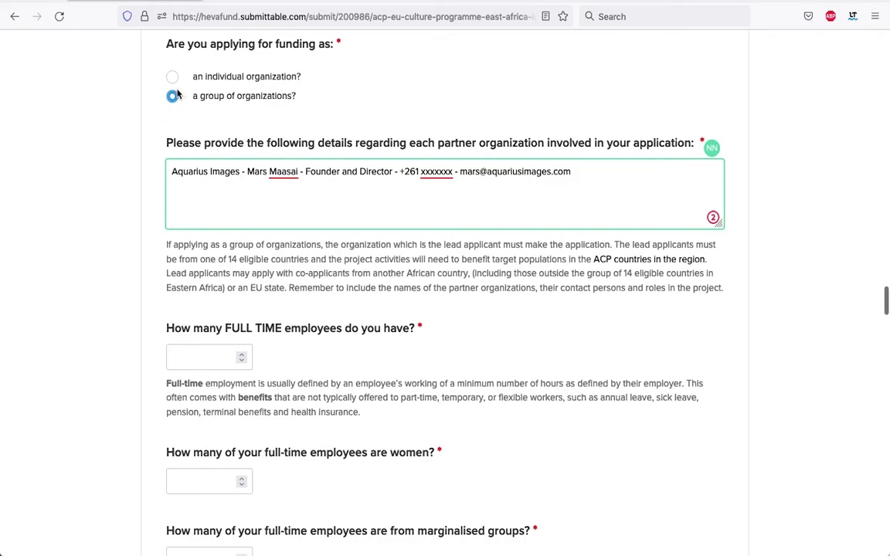
scroll(272, 365, down, 1)
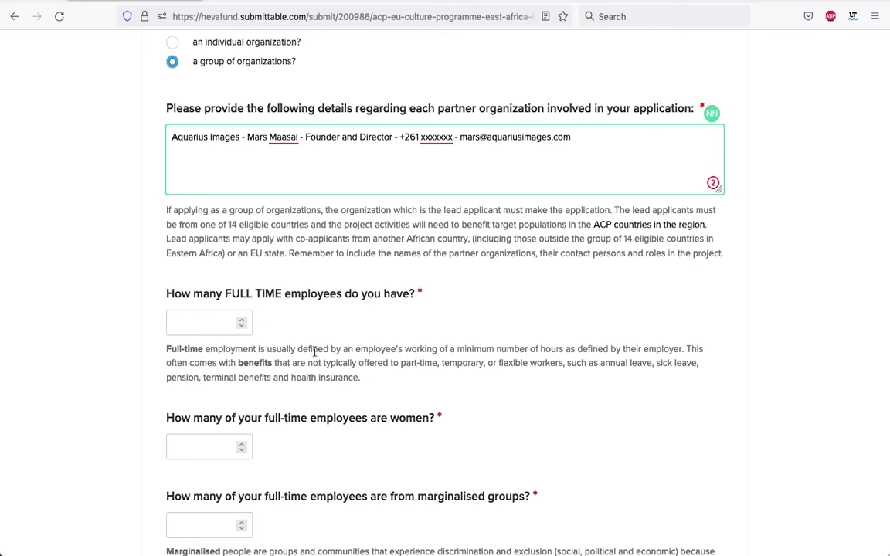
scroll(317, 350, down, 2)
scroll(315, 358, down, 1)
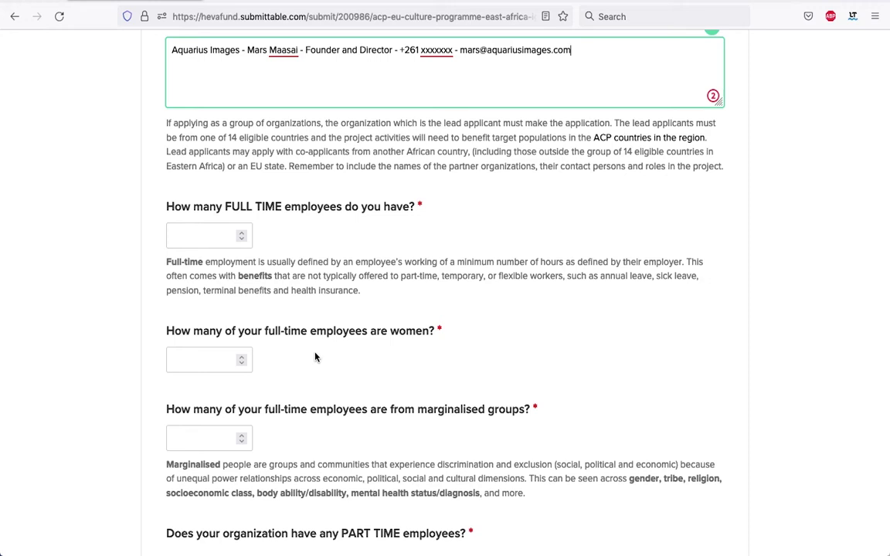
Set full-time employees to 1, with 0 women and 0 from marginalised groups
click(242, 238)
scroll(317, 290, down, 1)
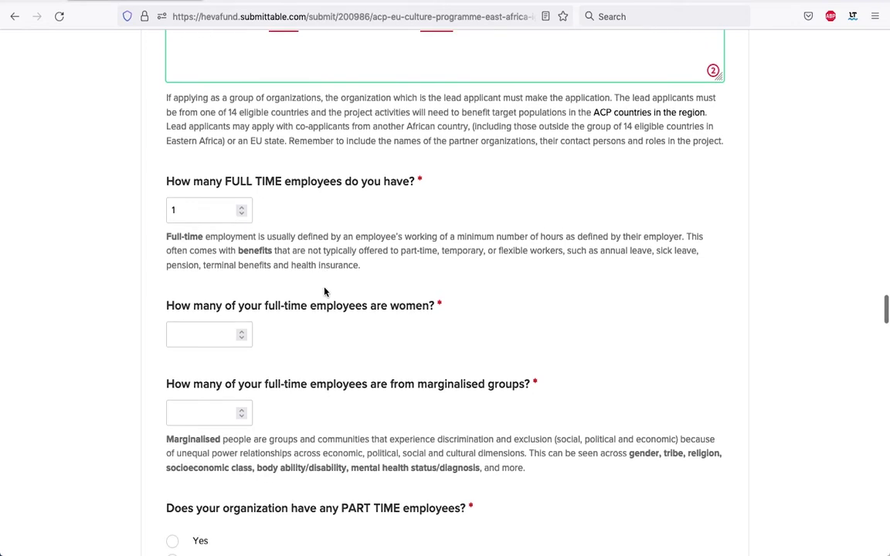
scroll(325, 291, down, 1)
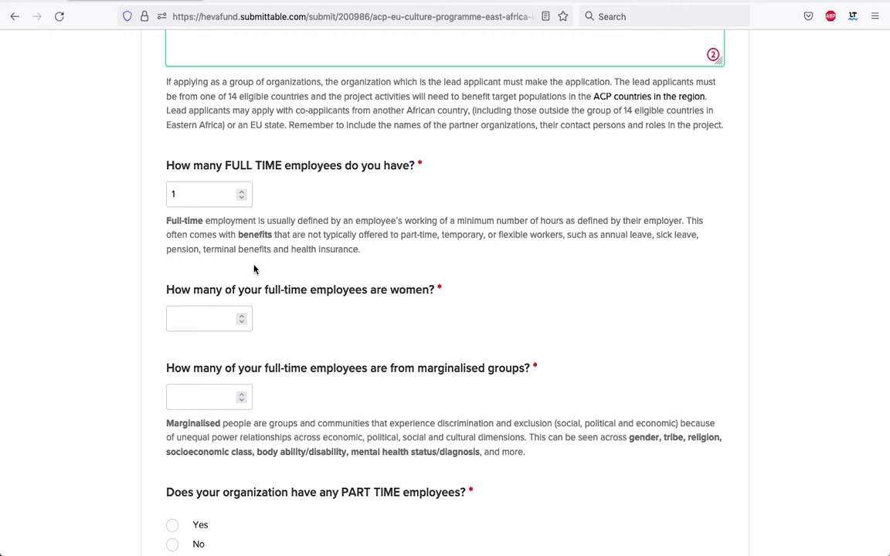
scroll(255, 269, down, 1)
scroll(317, 286, down, 1)
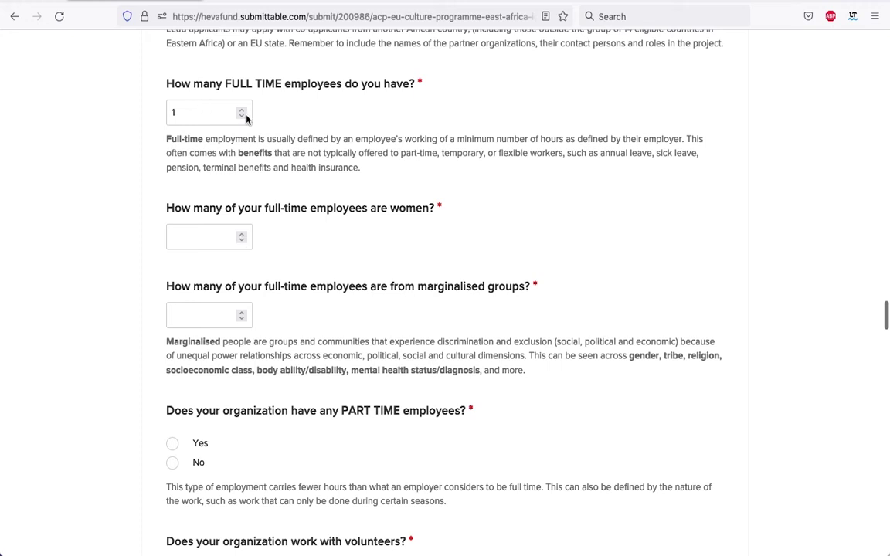
click(242, 241)
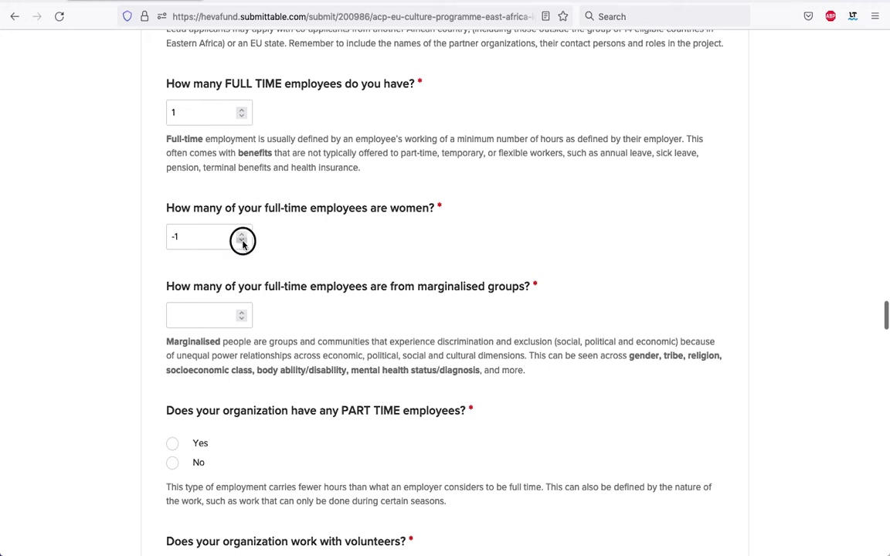
click(241, 233)
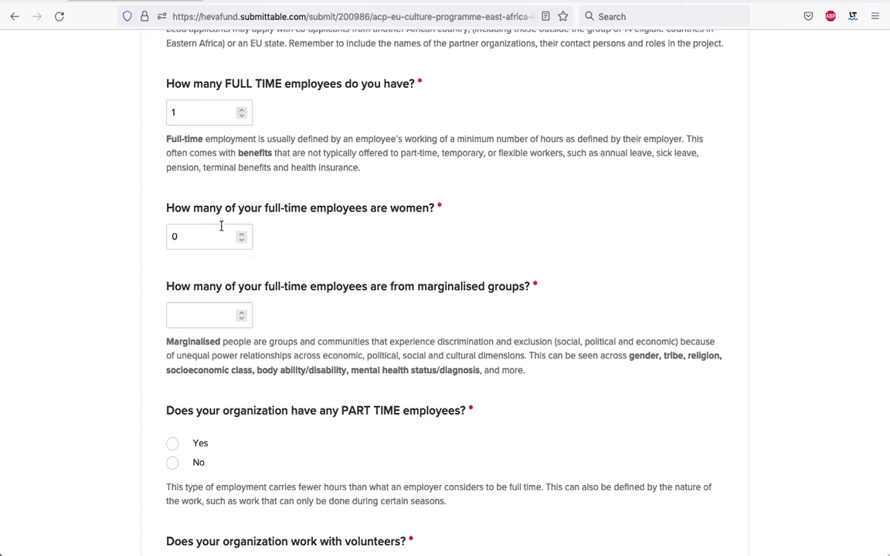
scroll(255, 220, down, 3)
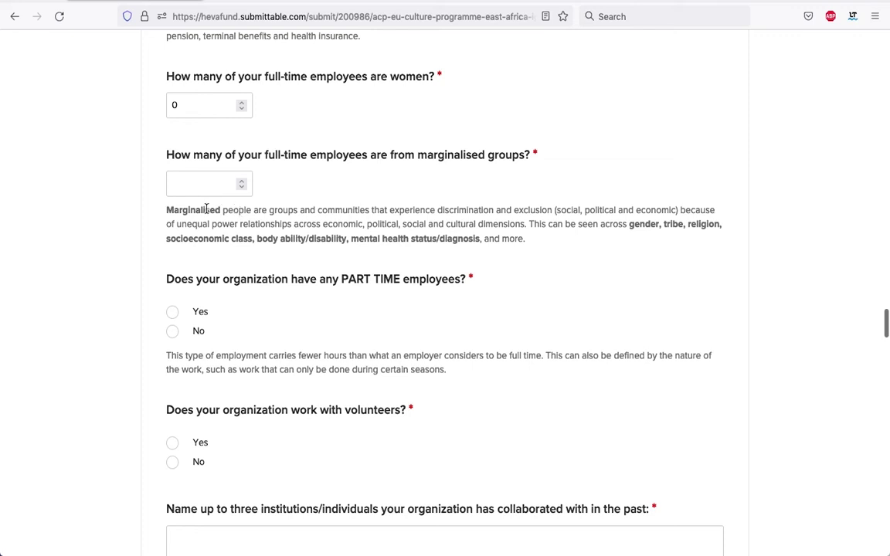
scroll(348, 210, up, 1)
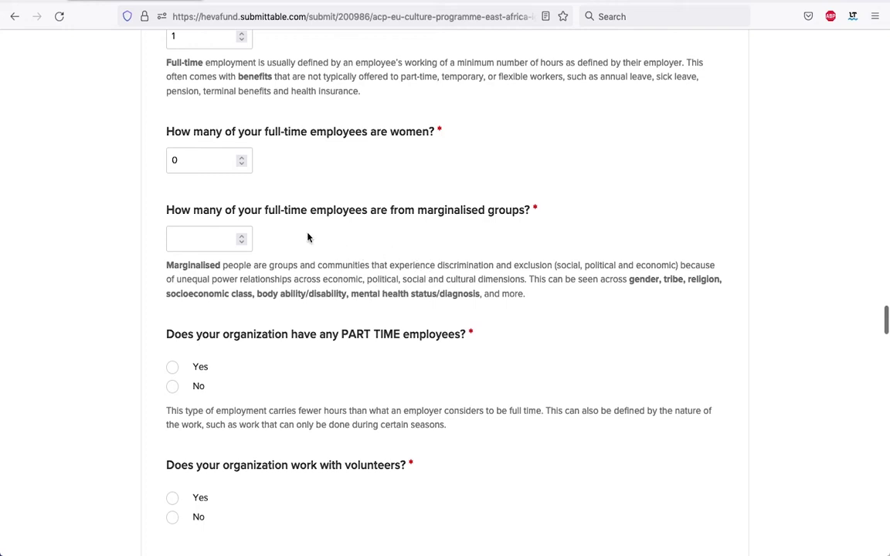
click(241, 244)
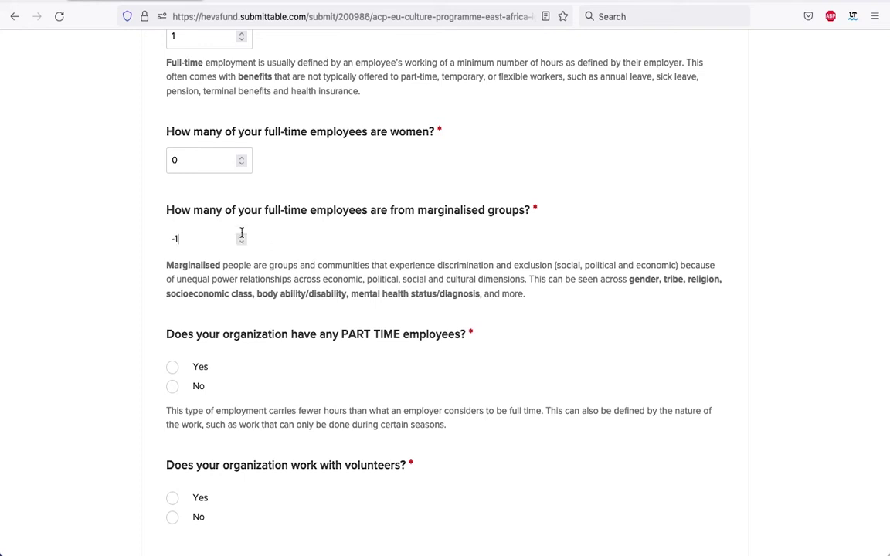
click(241, 239)
scroll(309, 193, down, 3)
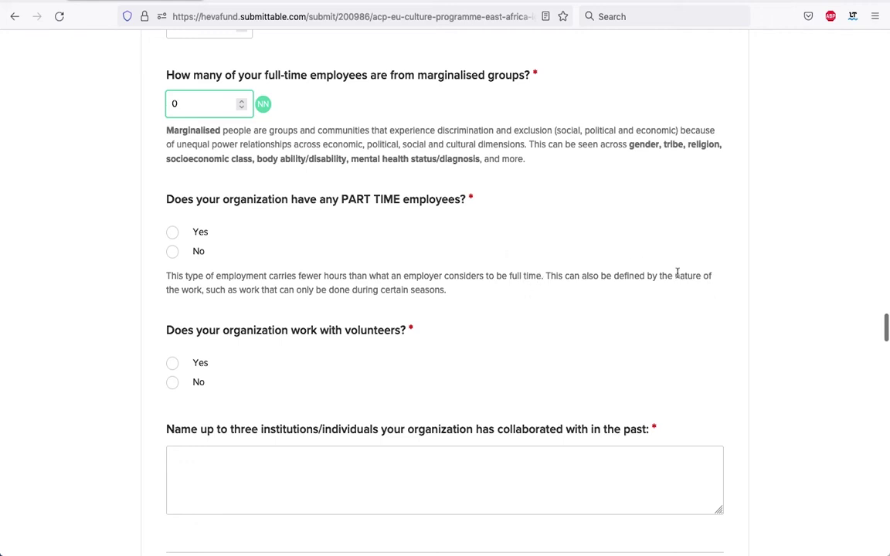
Answer Yes to part-time staff: 4 employees, 3 of them women, 2 from marginalised groups
click(172, 233)
scroll(363, 305, down, 2)
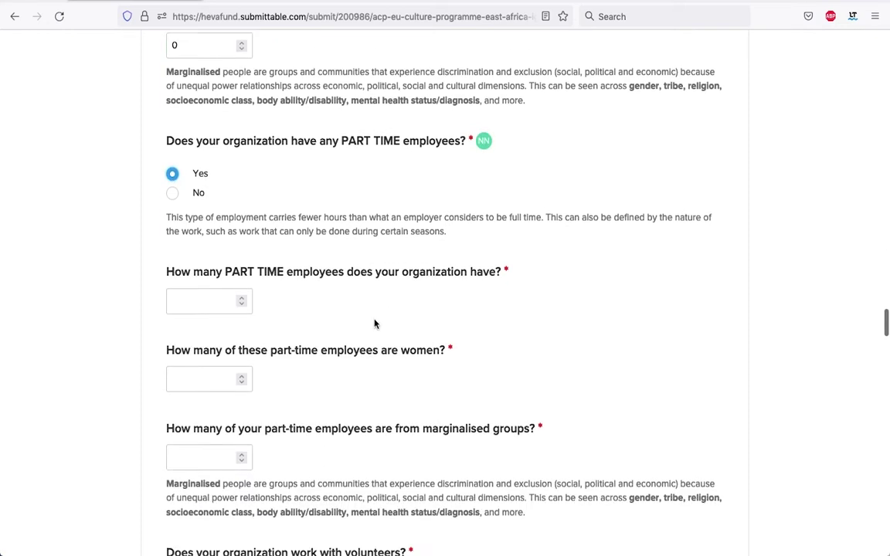
scroll(375, 324, down, 2)
double_click(242, 220)
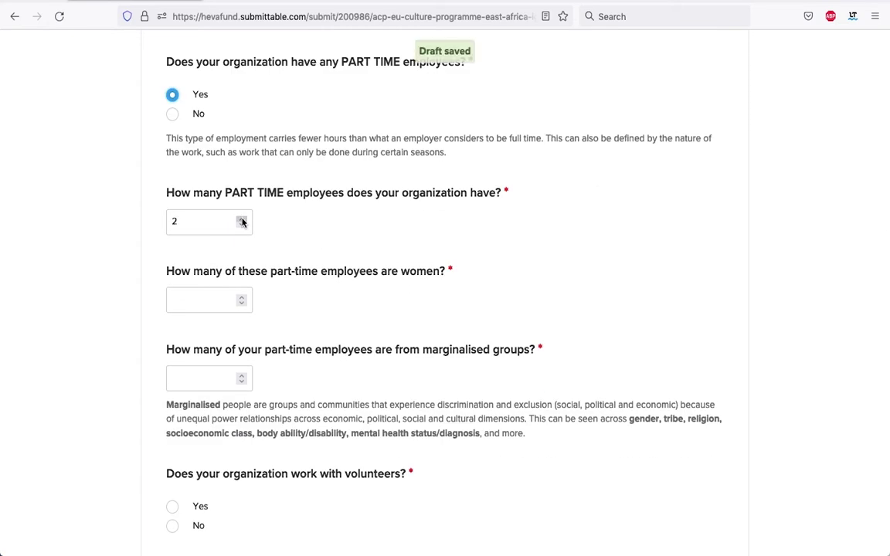
click(242, 220)
scroll(240, 201, down, 2)
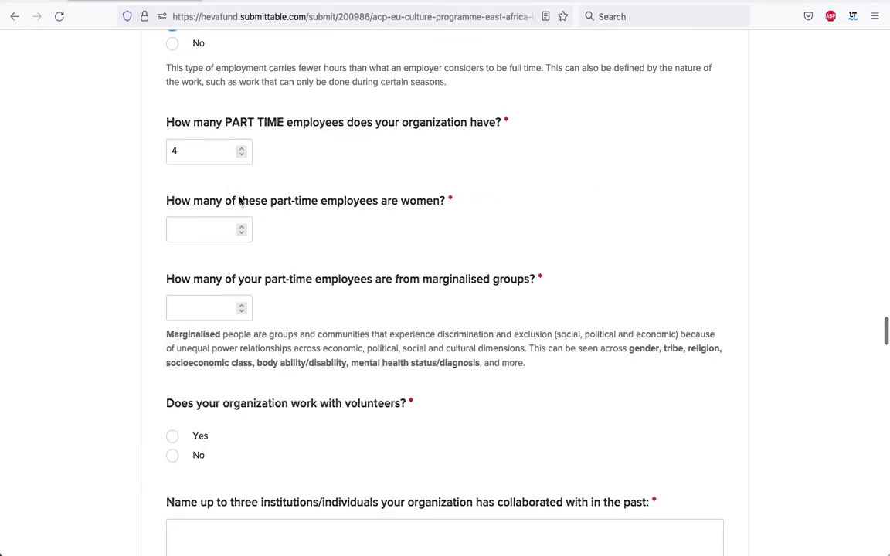
click(241, 225)
double_click(242, 225)
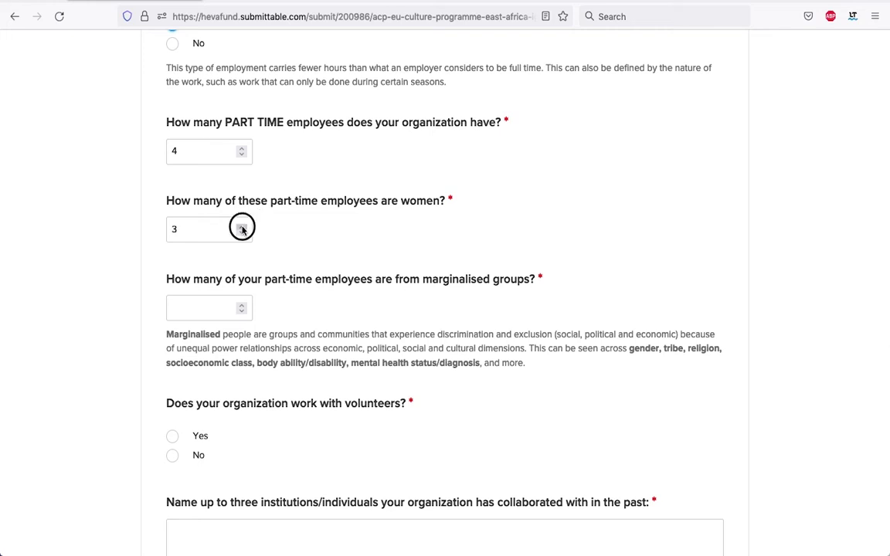
scroll(327, 273, down, 2)
double_click(242, 233)
scroll(400, 292, down, 3)
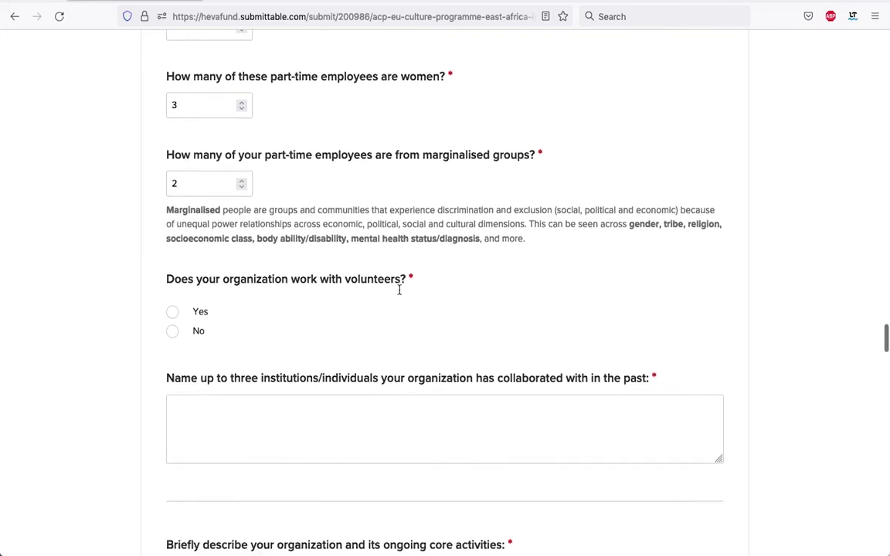
scroll(399, 294, down, 2)
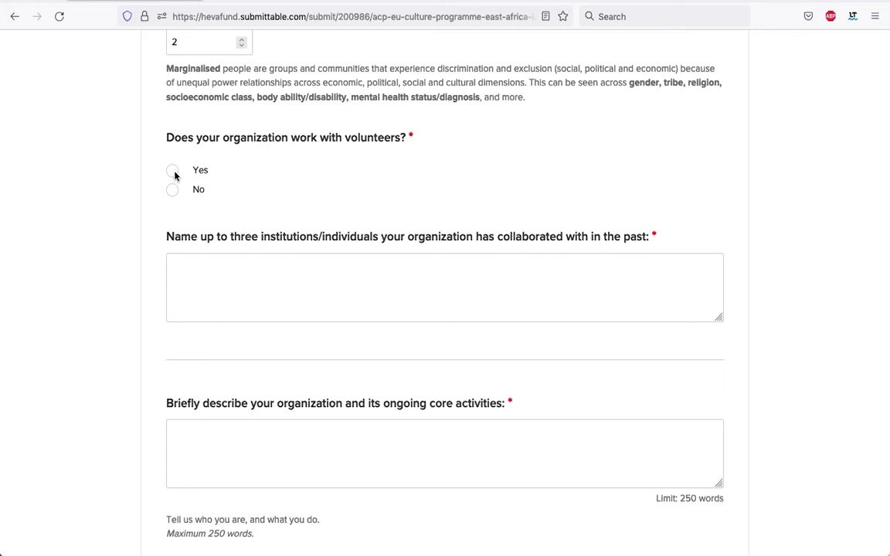
Answer Yes to volunteers, set the count to 2, and mark them both paid and unpaid
click(173, 172)
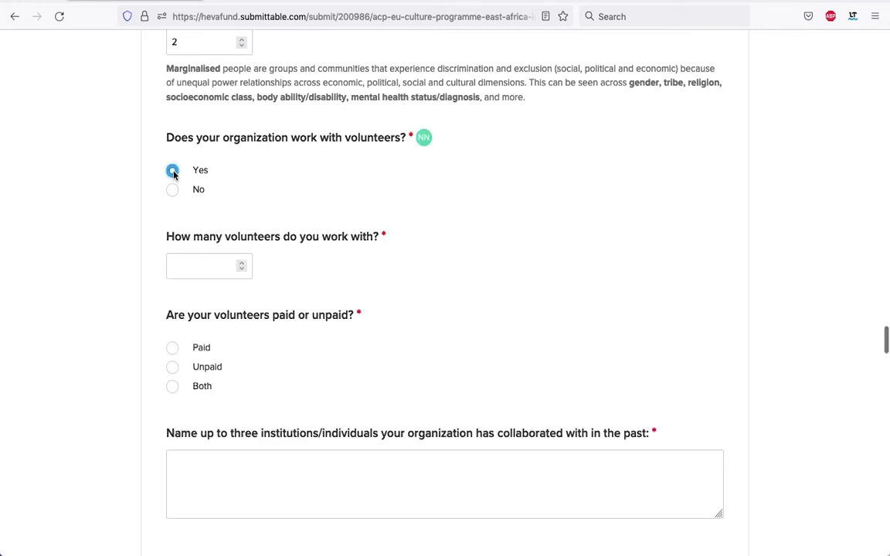
click(241, 264)
click(241, 263)
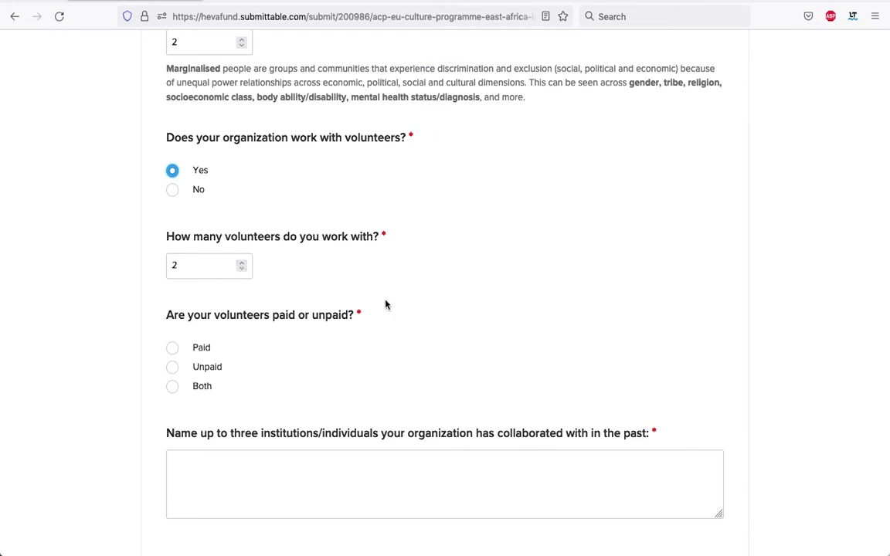
scroll(387, 305, down, 2)
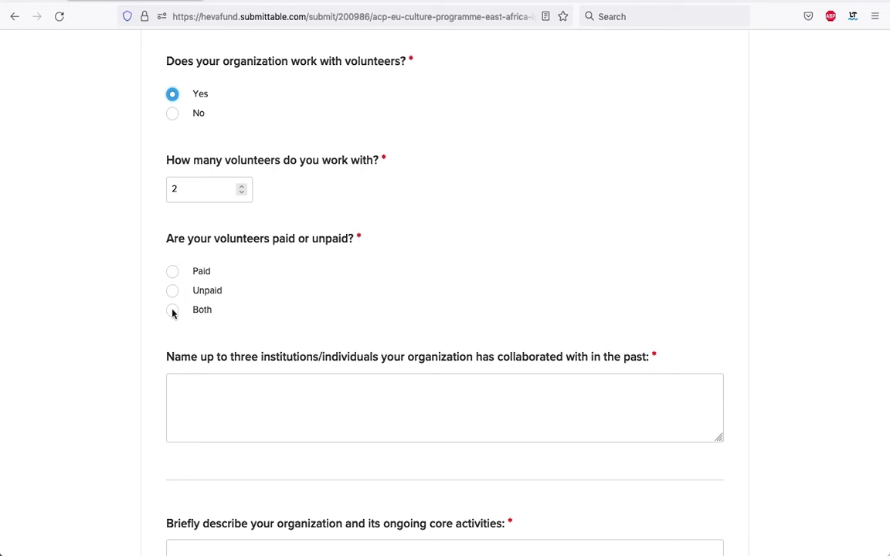
click(172, 311)
scroll(242, 227, down, 3)
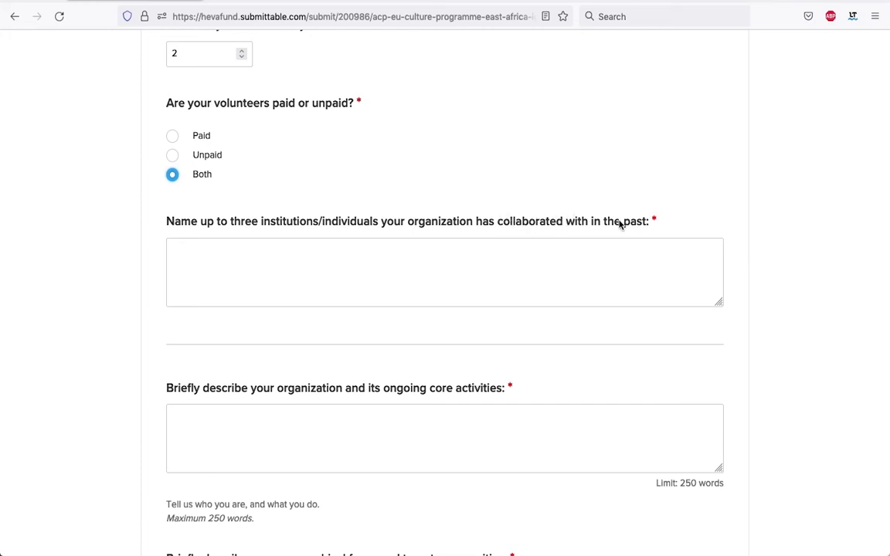
List three past collaborators on separate lines: a photographer, a model and a graphic design partner
click(217, 251)
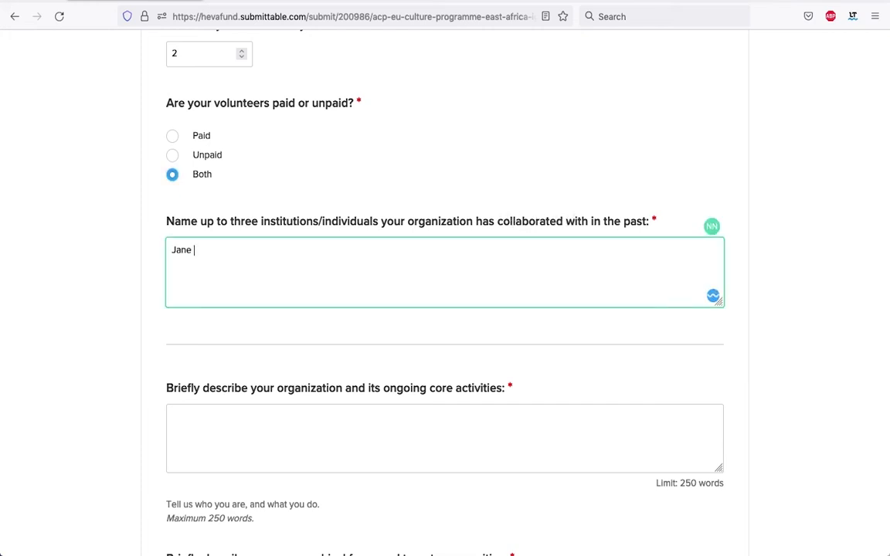
key(Return)
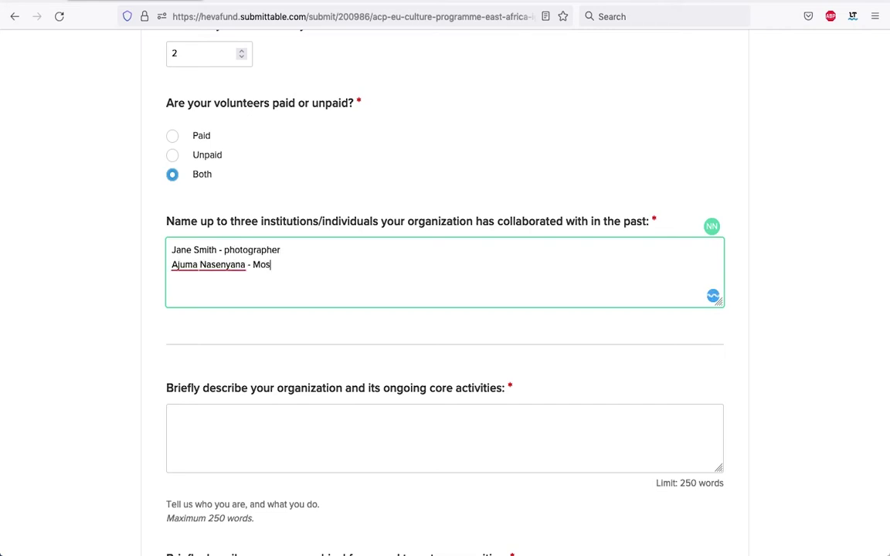
key(Return)
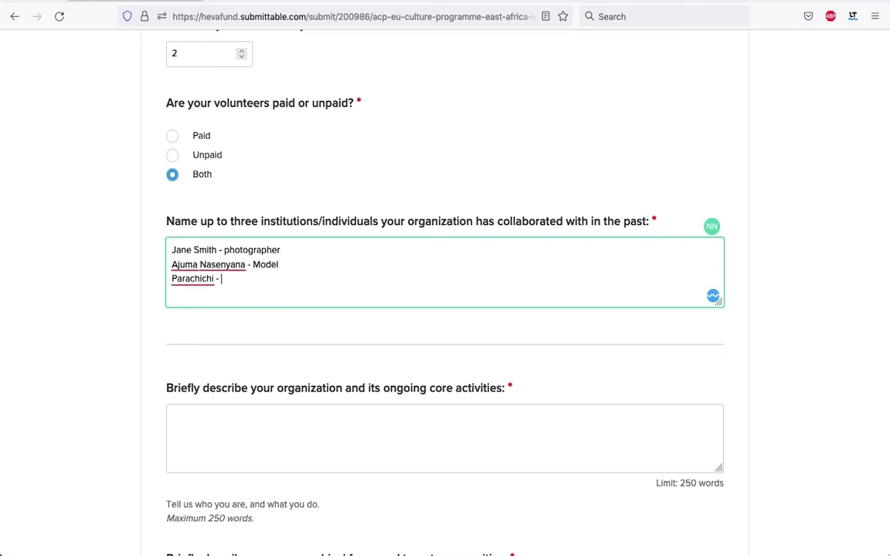
scroll(290, 278, down, 5)
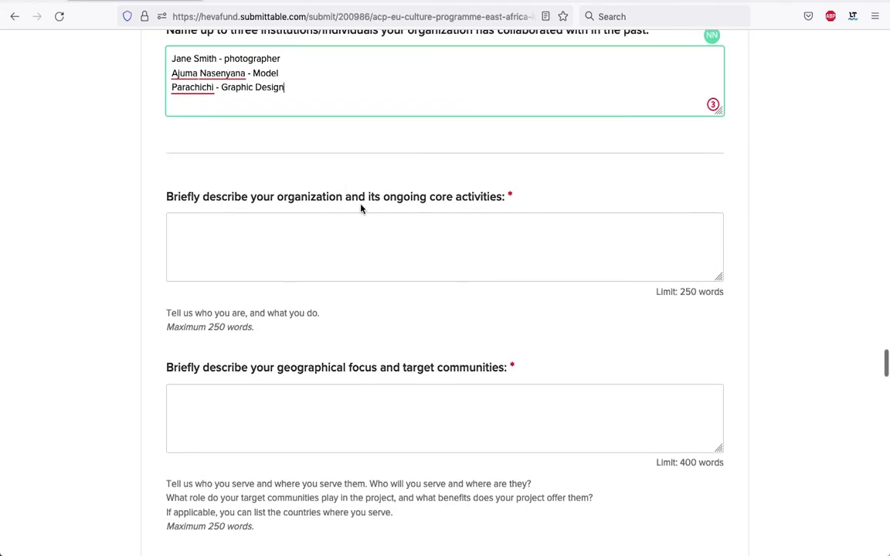
Enter the placeholder 'Scorpio Images is .....' as the organization description
click(289, 237)
text(Sc)
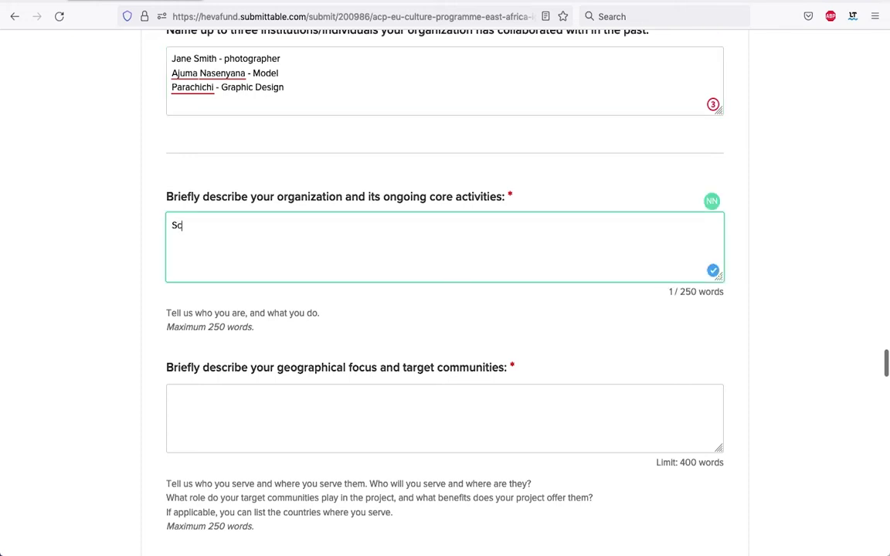
text(rpio Images is .....)
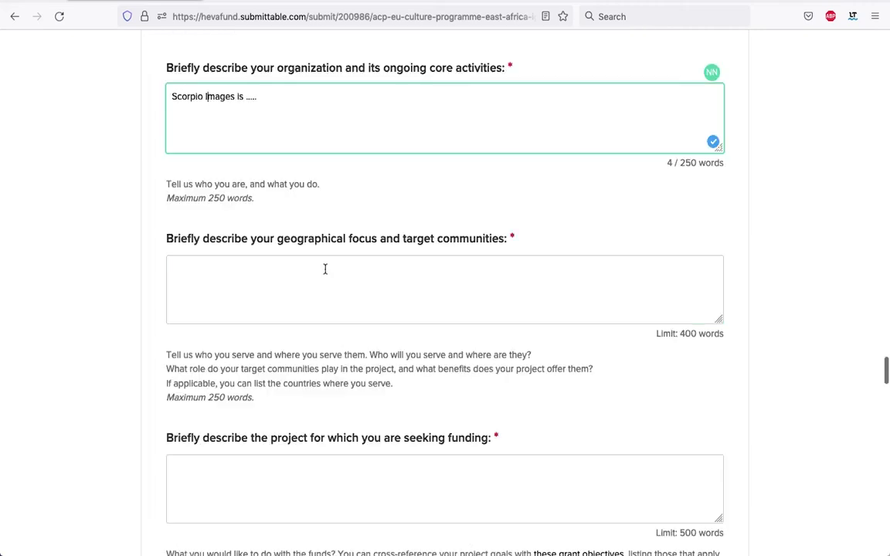
click(323, 268)
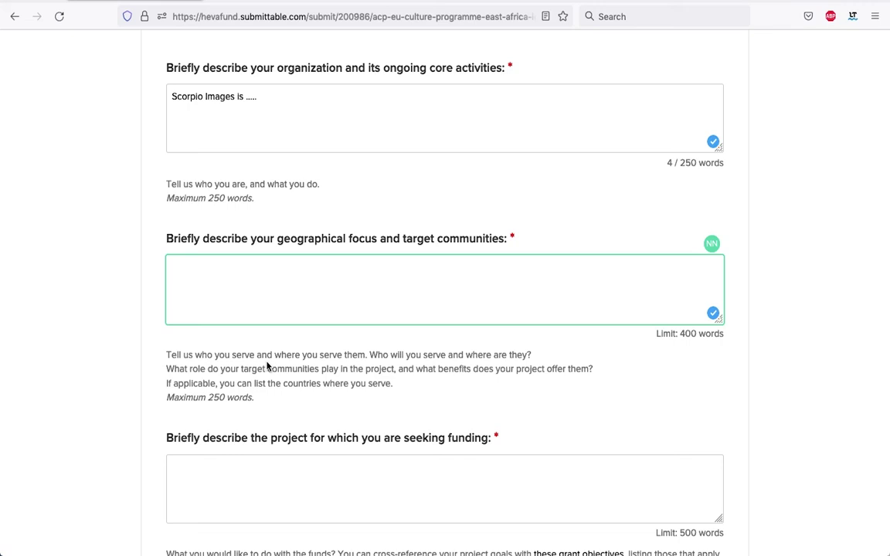
scroll(370, 403, down, 3)
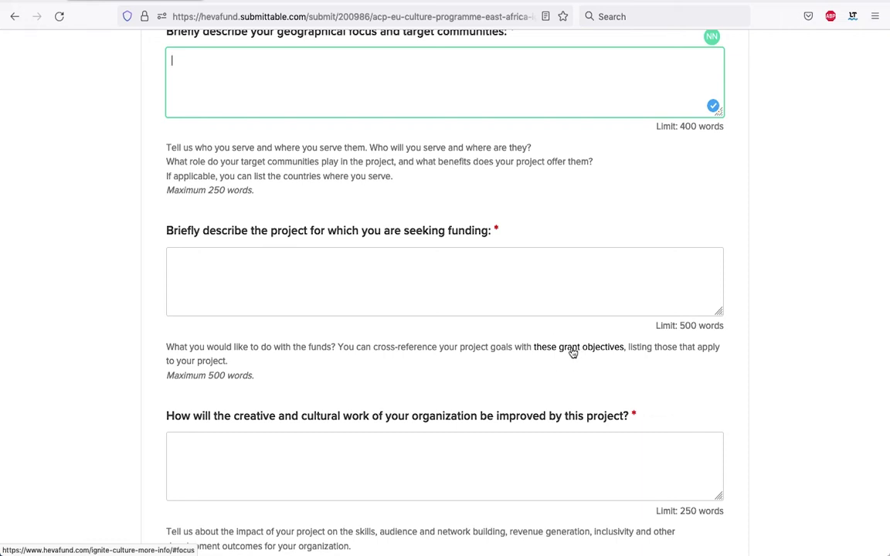
Read through HEVA's Ignite Culture focus-areas page, then return to the Submittable form
click(572, 352)
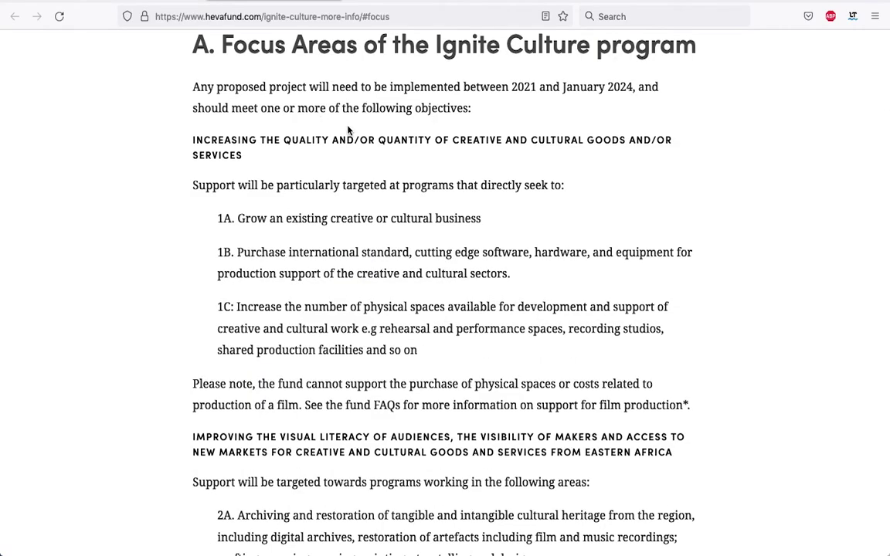
scroll(377, 189, down, 1)
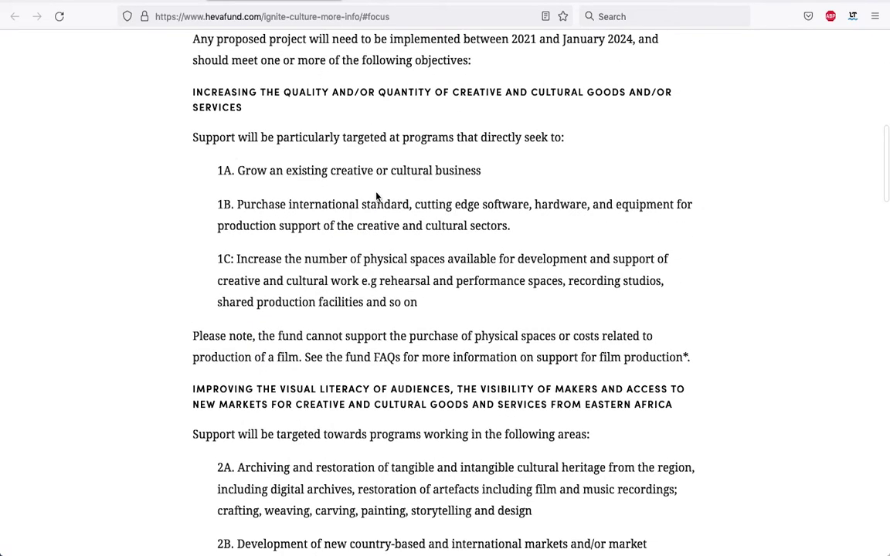
scroll(378, 193, down, 4)
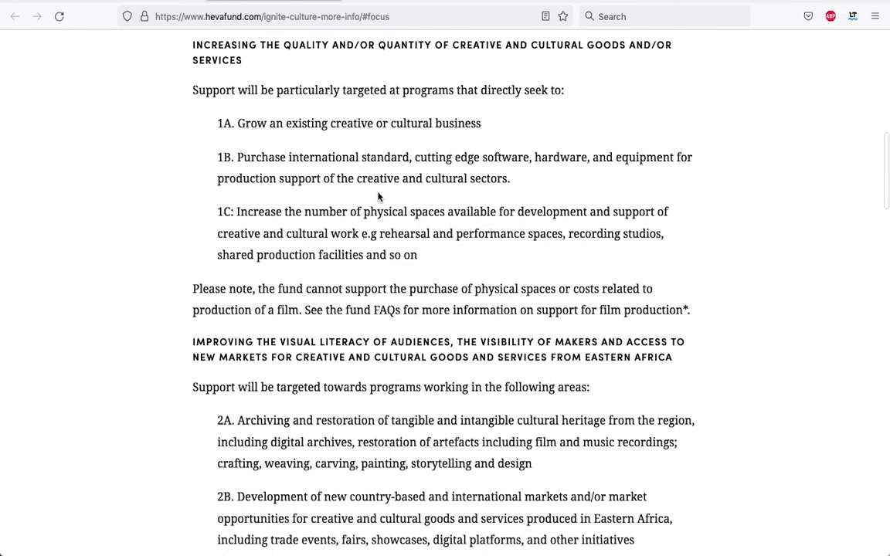
scroll(378, 193, down, 6)
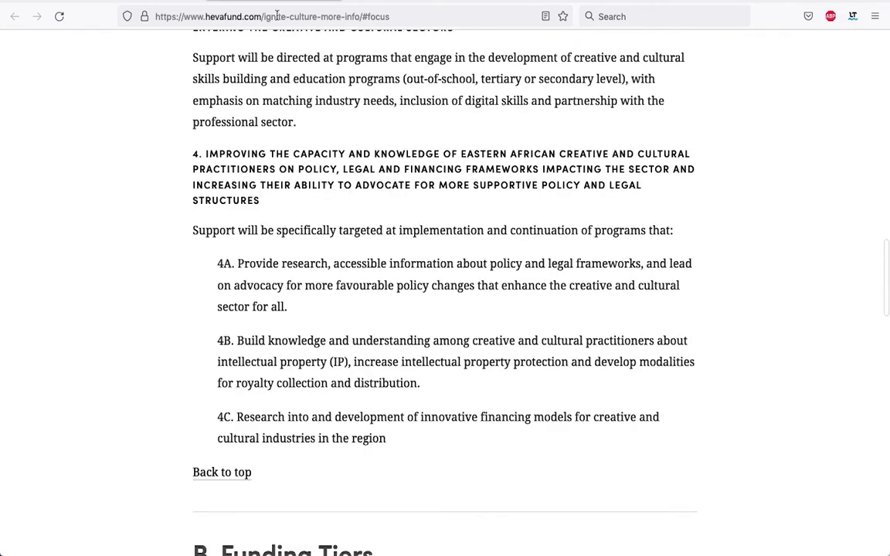
key(ctrl+Tab)
scroll(340, 265, down, 2)
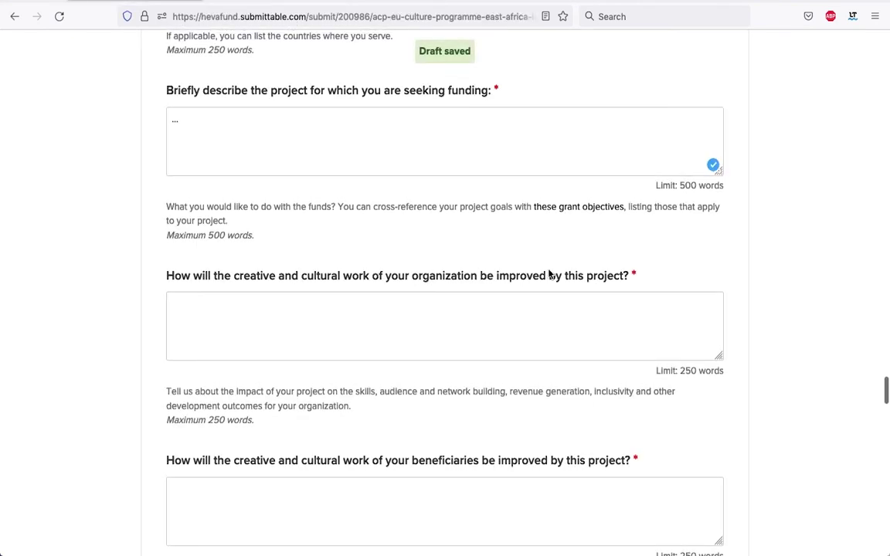
Fill the organization-improvement, beneficiaries and digital-technology answers with placeholder dots
scroll(225, 298, down, 1)
click(229, 290)
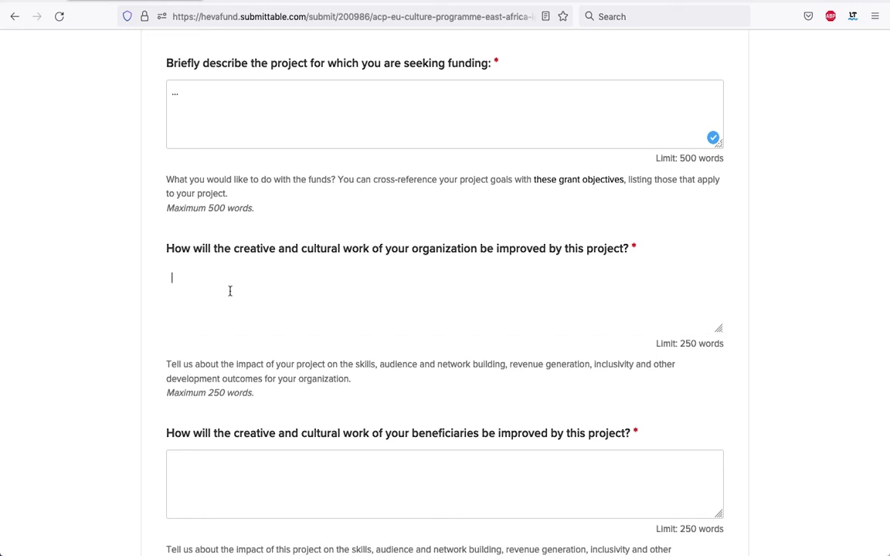
text(...)
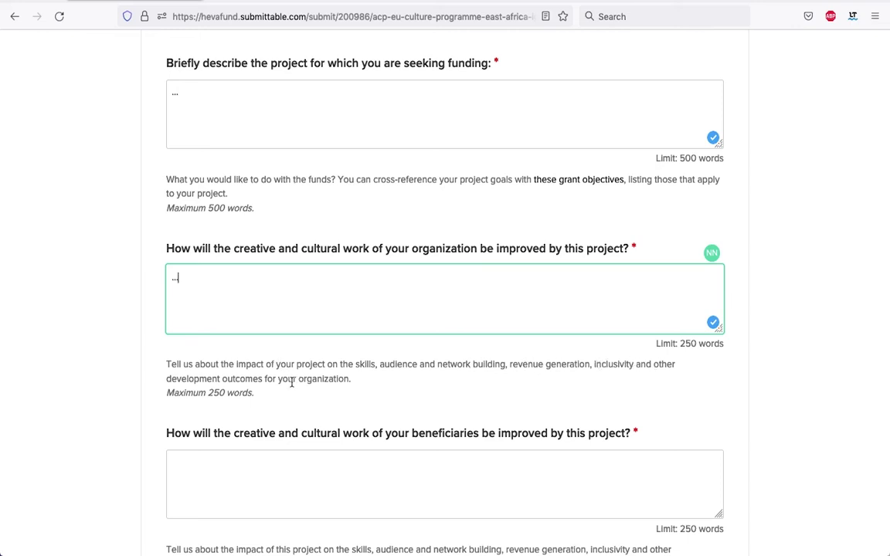
scroll(379, 388, down, 1)
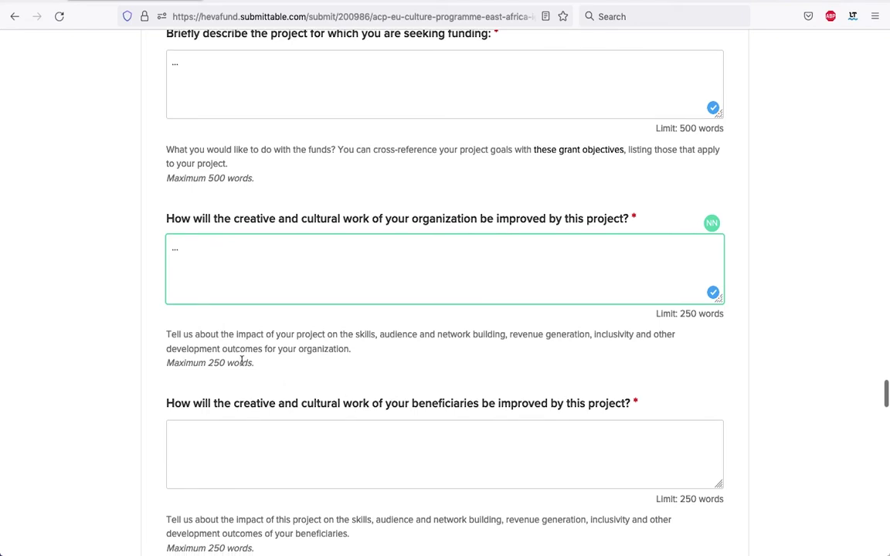
scroll(270, 371, down, 5)
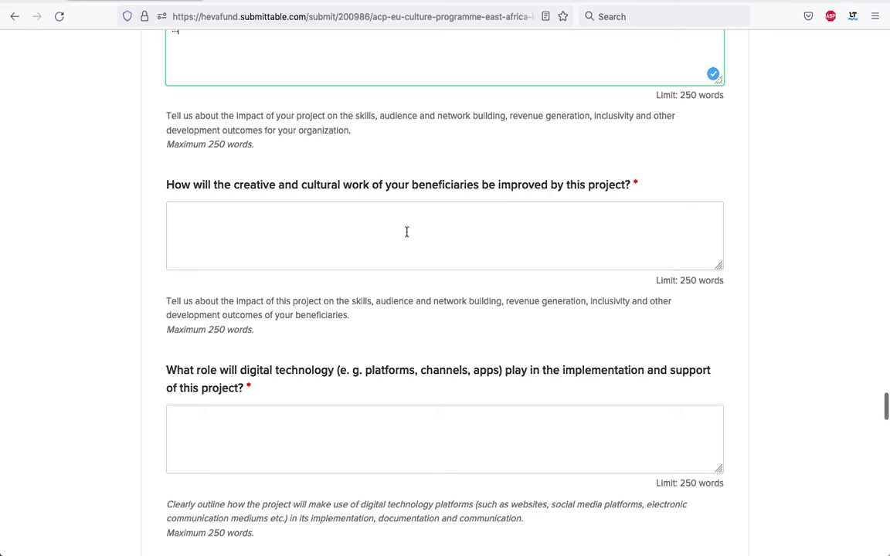
click(379, 231)
text(...)
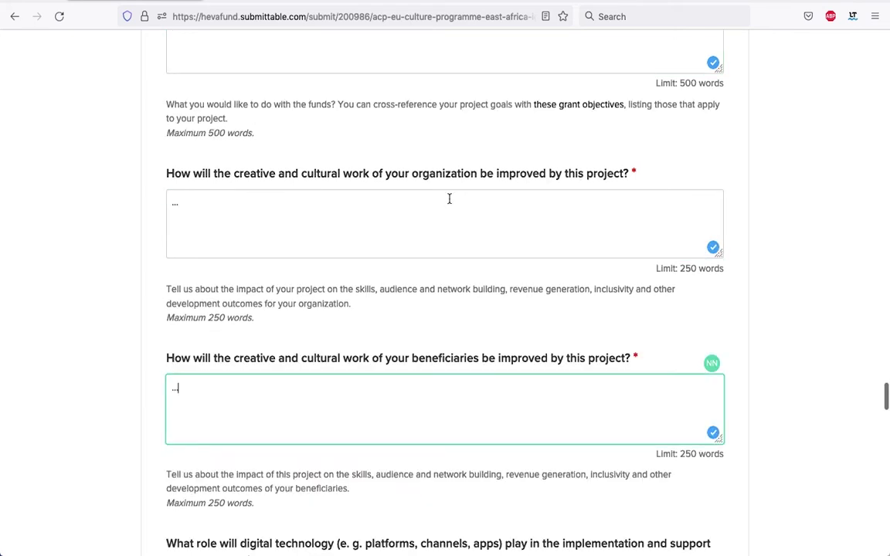
scroll(449, 193, up, 3)
scroll(479, 205, down, 1)
scroll(487, 215, down, 2)
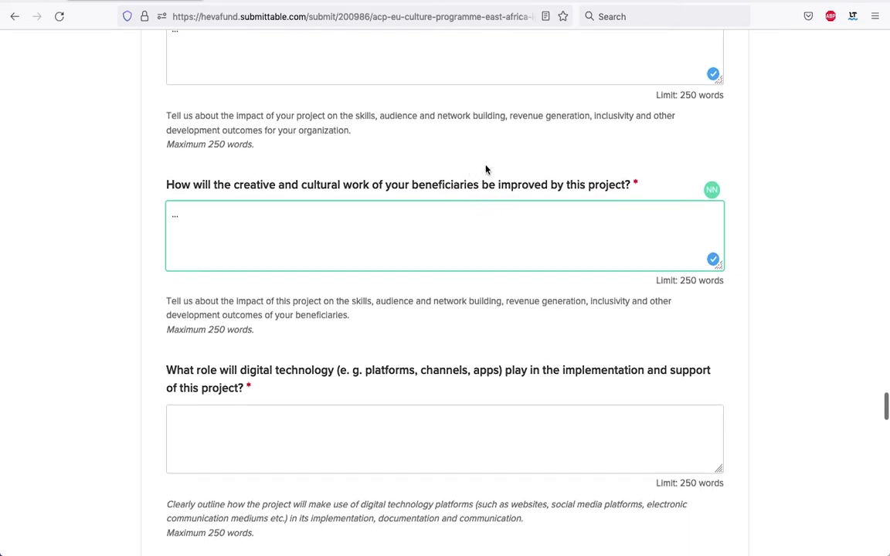
scroll(464, 193, down, 2)
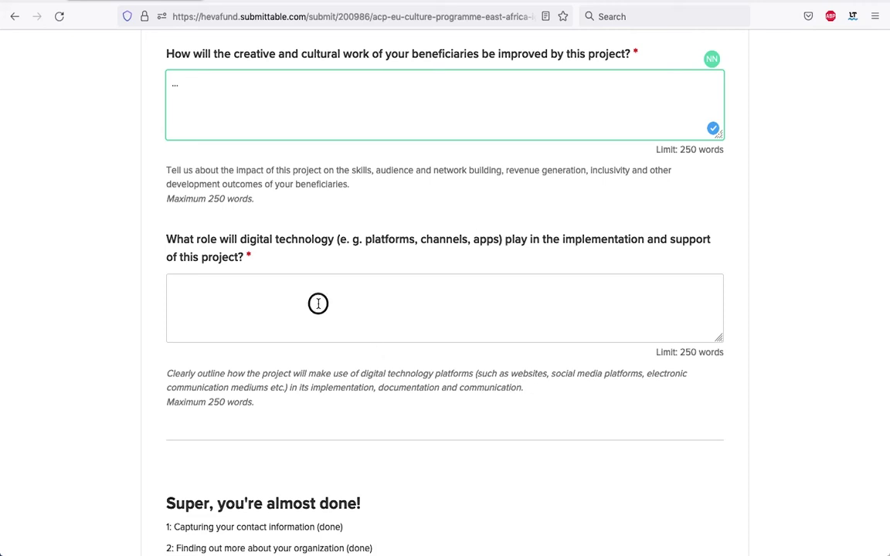
click(287, 279)
click(208, 285)
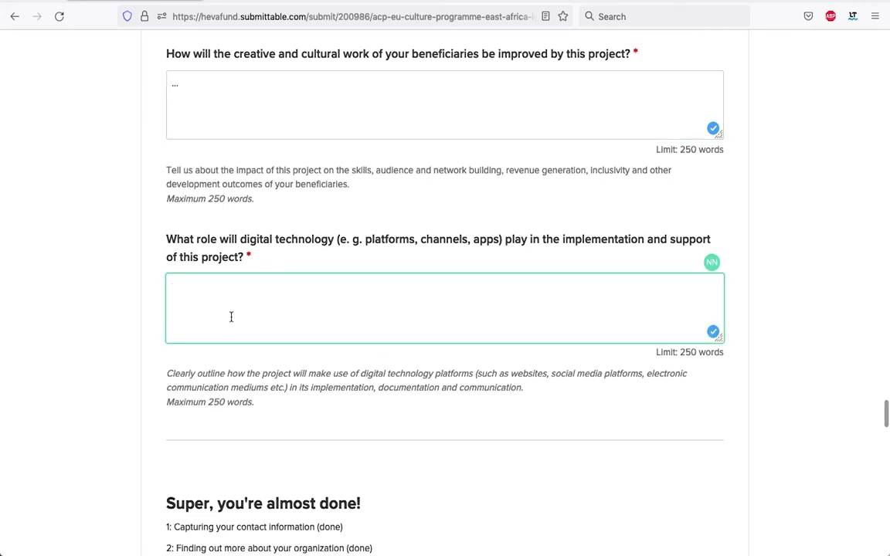
text(...)
scroll(385, 272, up, 5)
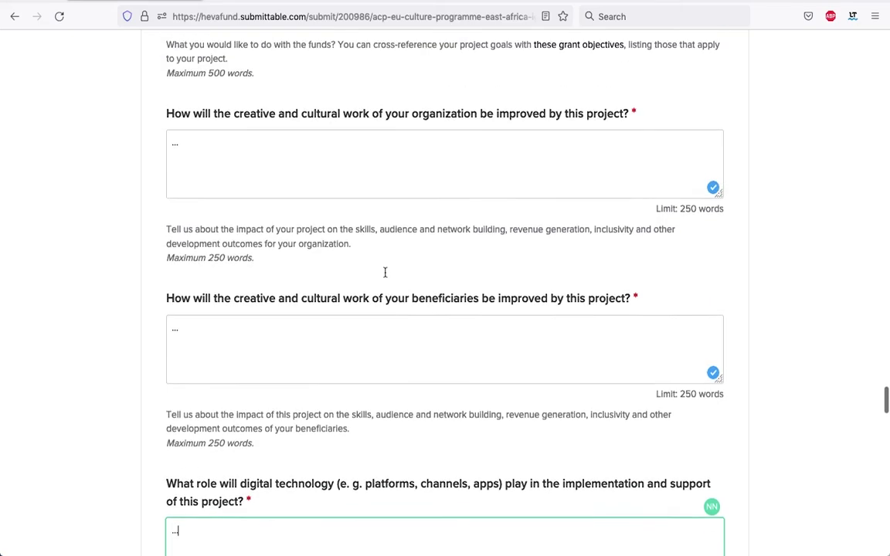
scroll(385, 272, up, 10)
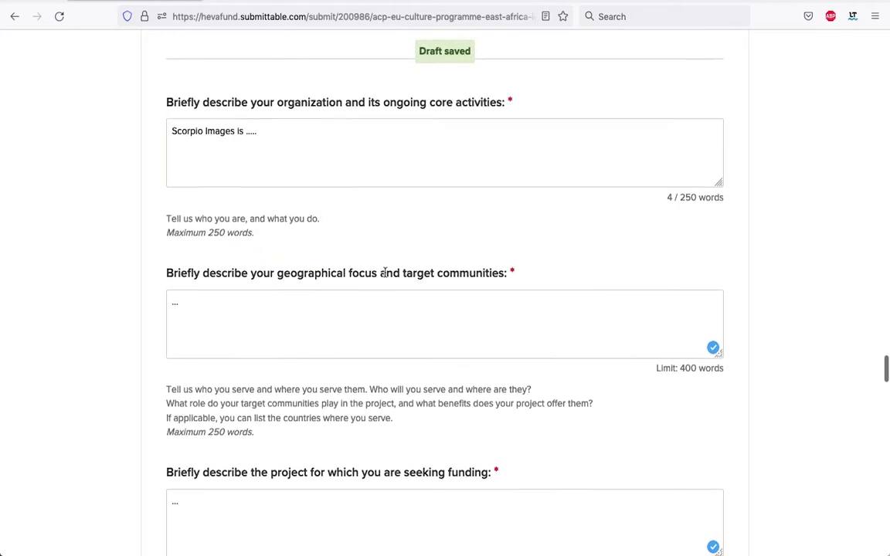
scroll(385, 272, down, 3)
scroll(385, 272, down, 1)
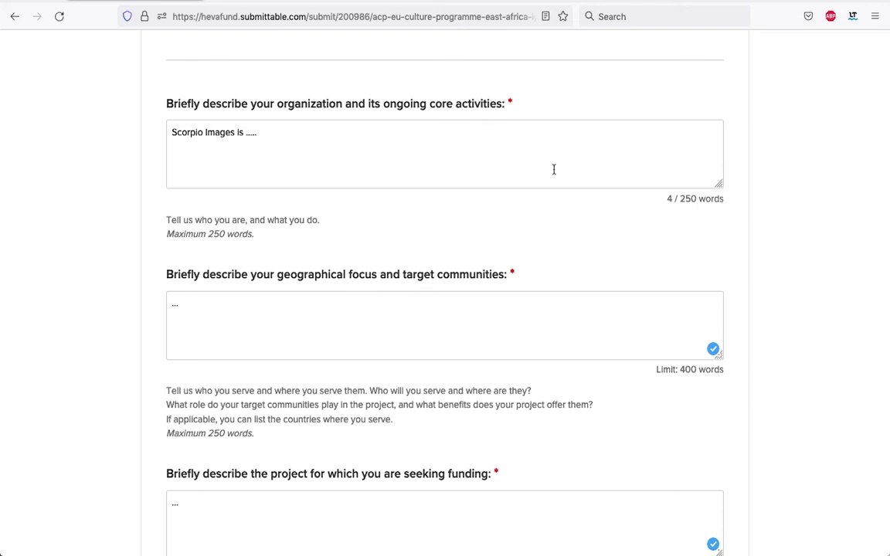
scroll(553, 169, down, 15)
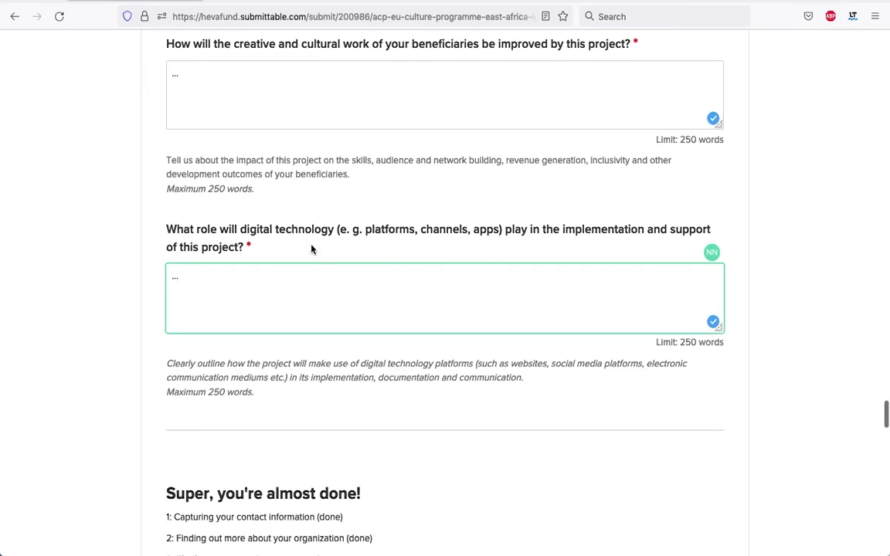
scroll(321, 353, down, 2)
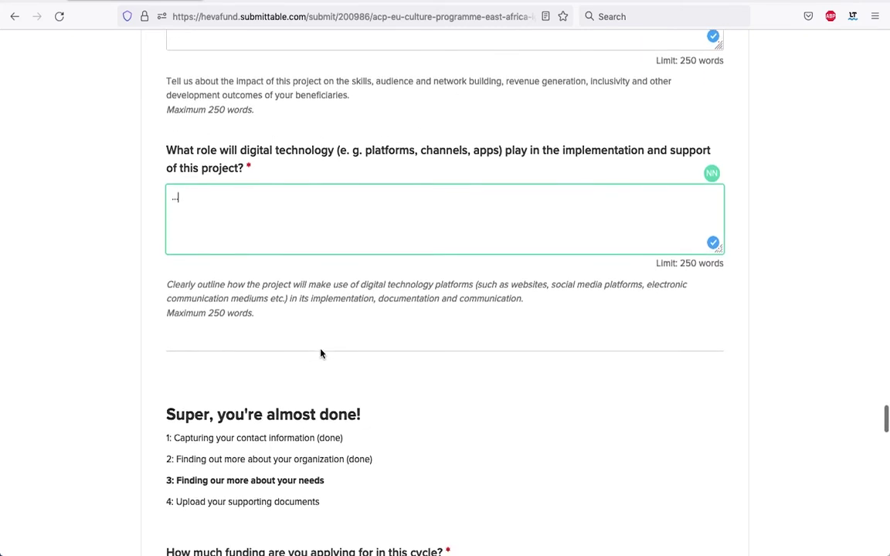
scroll(320, 353, up, 1)
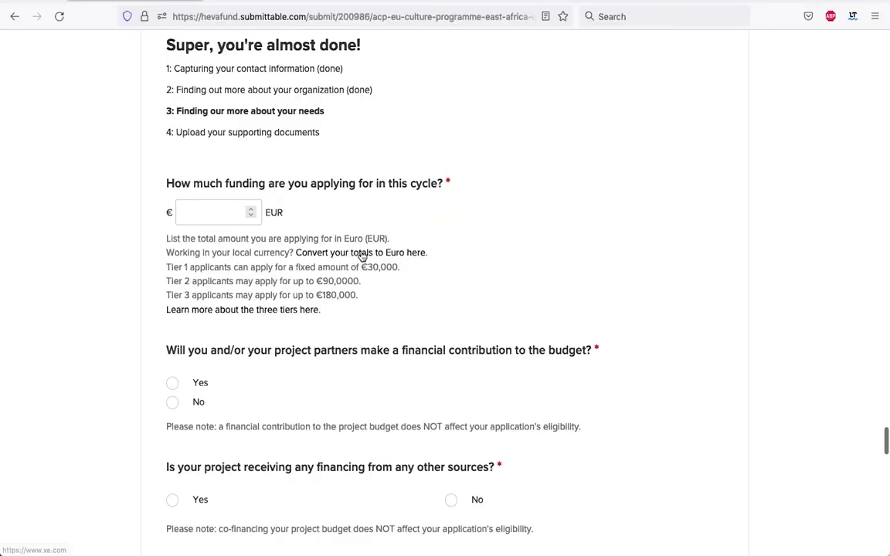
scroll(362, 255, down, 1)
scroll(362, 247, up, 1)
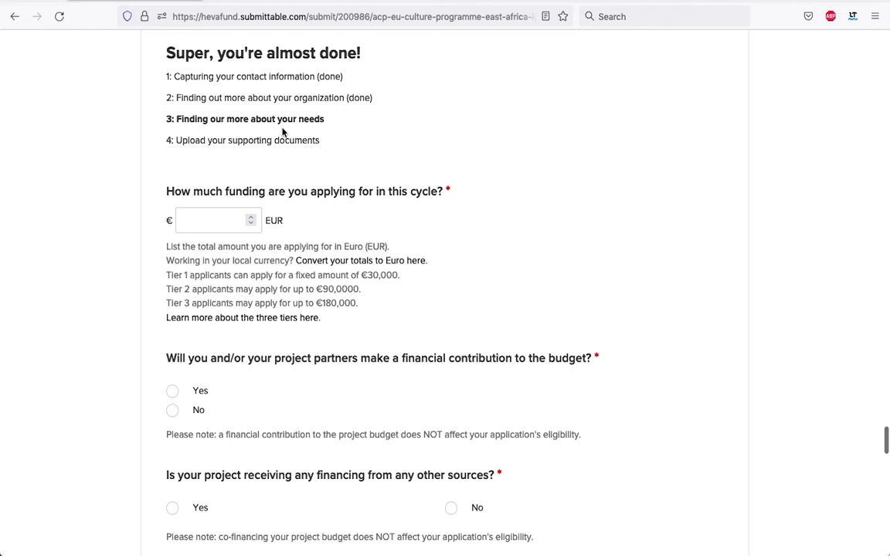
scroll(255, 128, down, 3)
scroll(297, 96, down, 3)
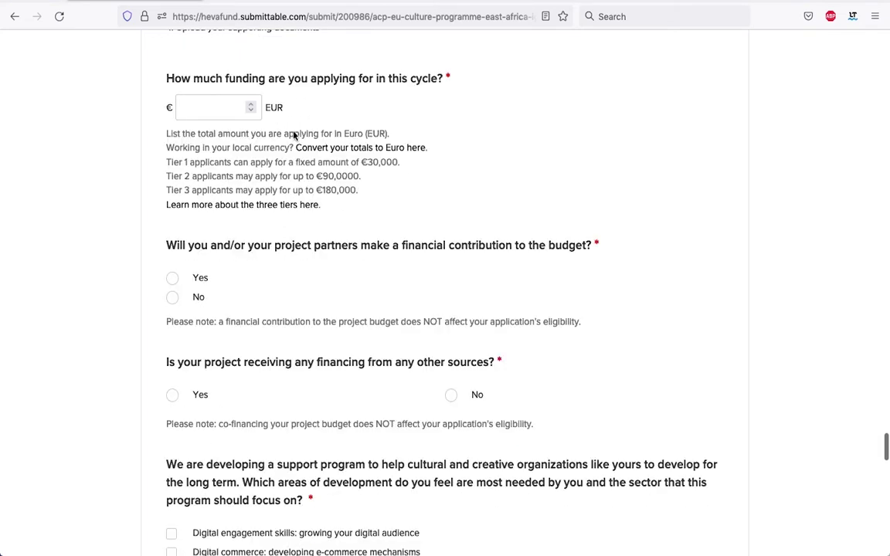
scroll(280, 138, up, 2)
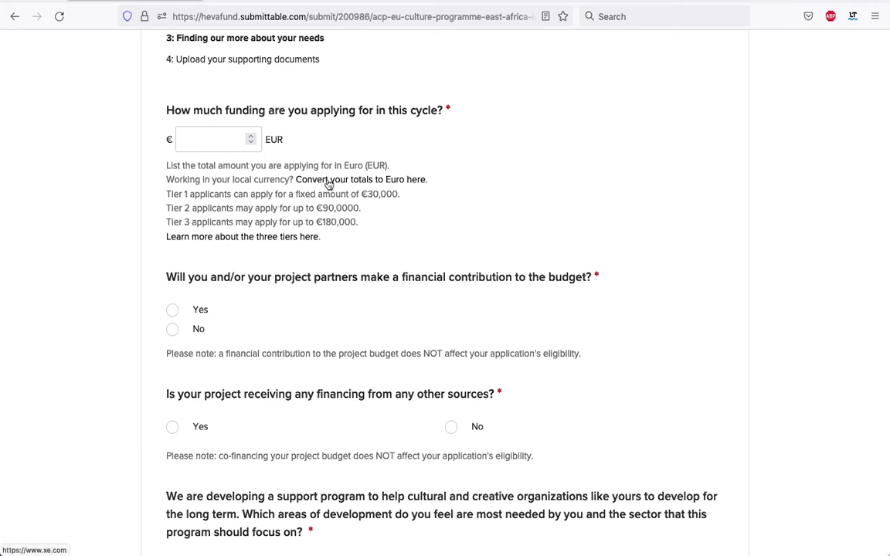
Convert 500,000 Malagasy Ariary to Euros in Xe Currency Converter, giving about 108.92 EUR
click(330, 181)
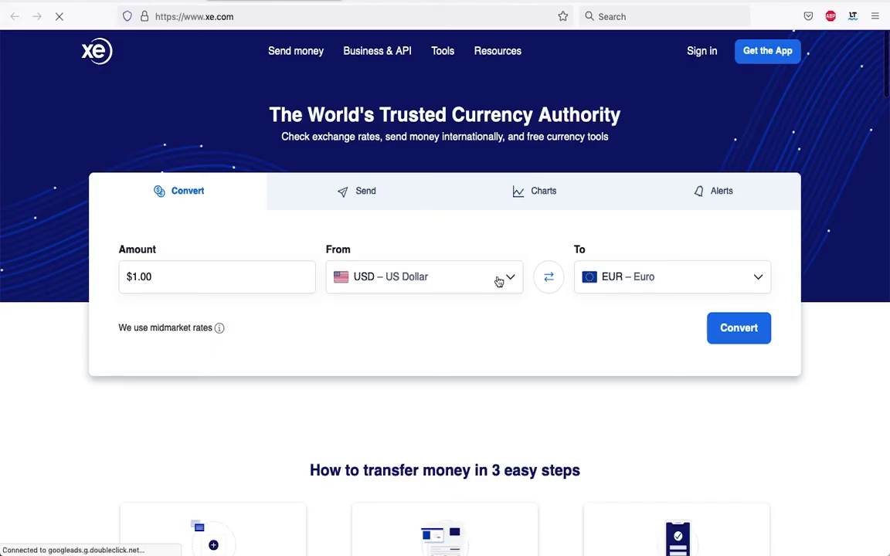
click(487, 280)
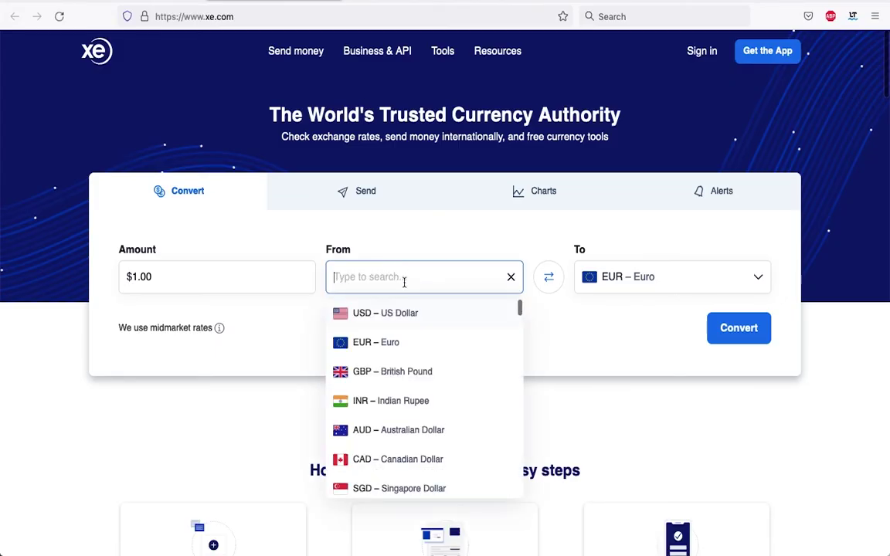
text(Ari)
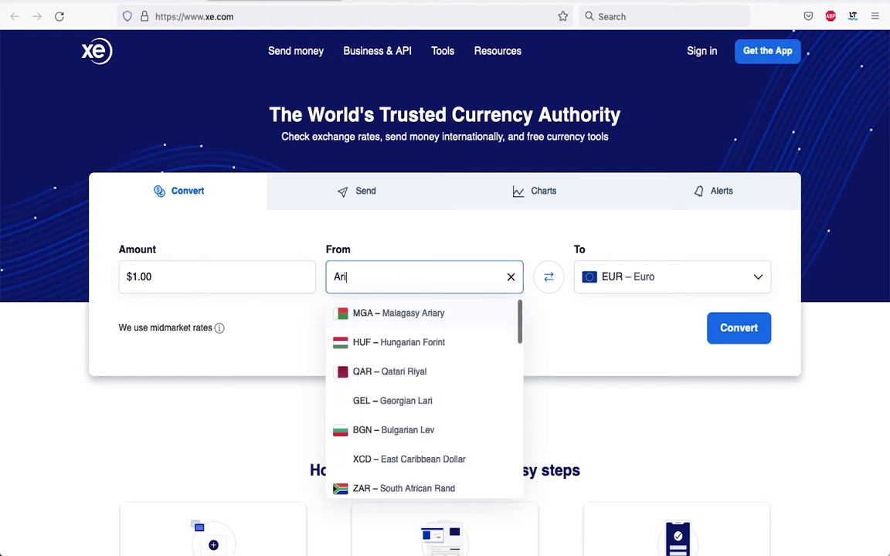
key(Return)
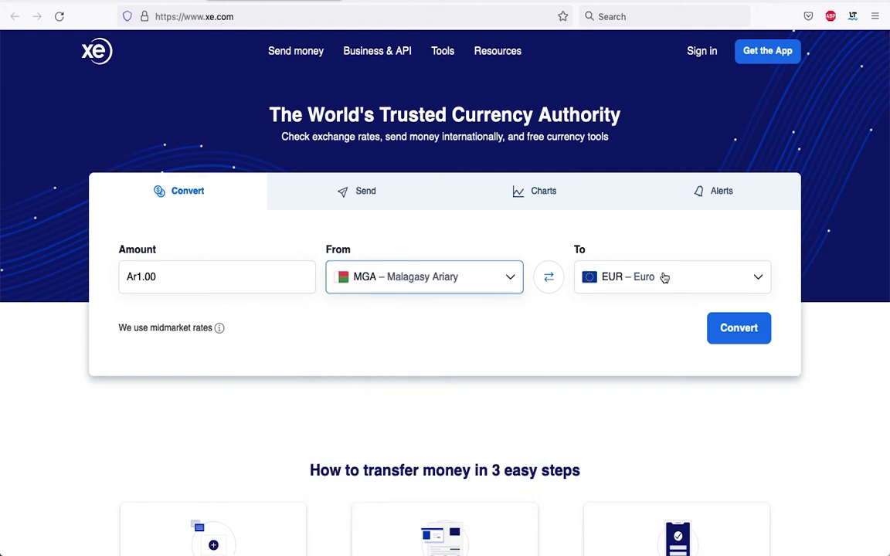
click(168, 276)
key(BackSpace)
key(BackSpace)
key(BackSpace)
key(BackSpace)
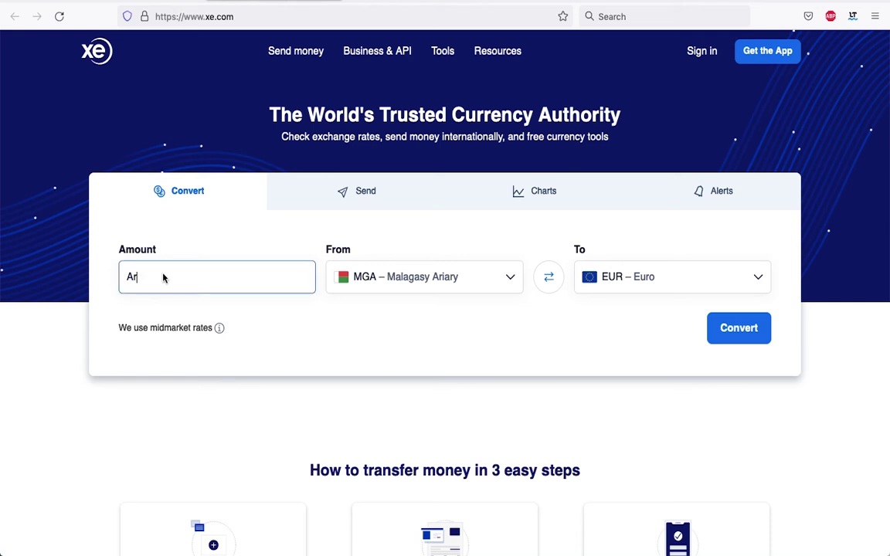
text(500,00000)
click(740, 329)
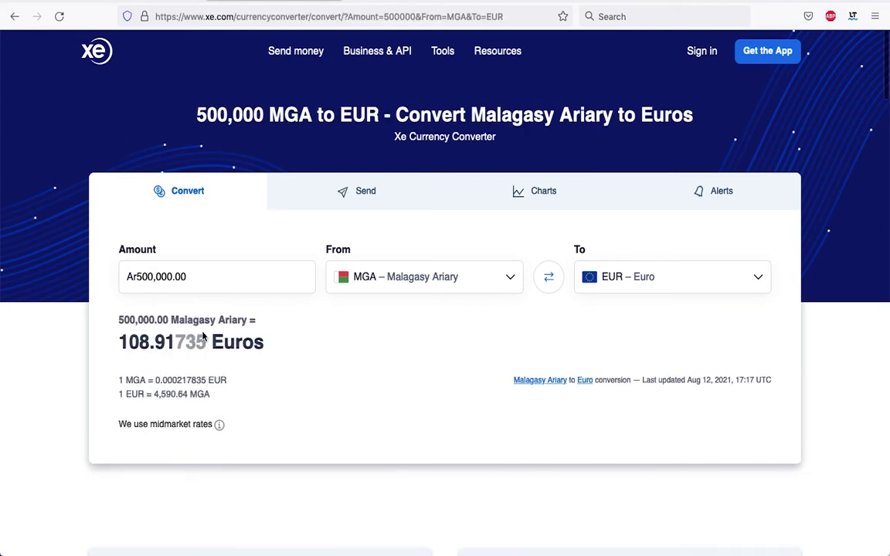
Check HEVA Fund's three funding tiers page, then return to the funding-amount question
key(ctrl+Tab)
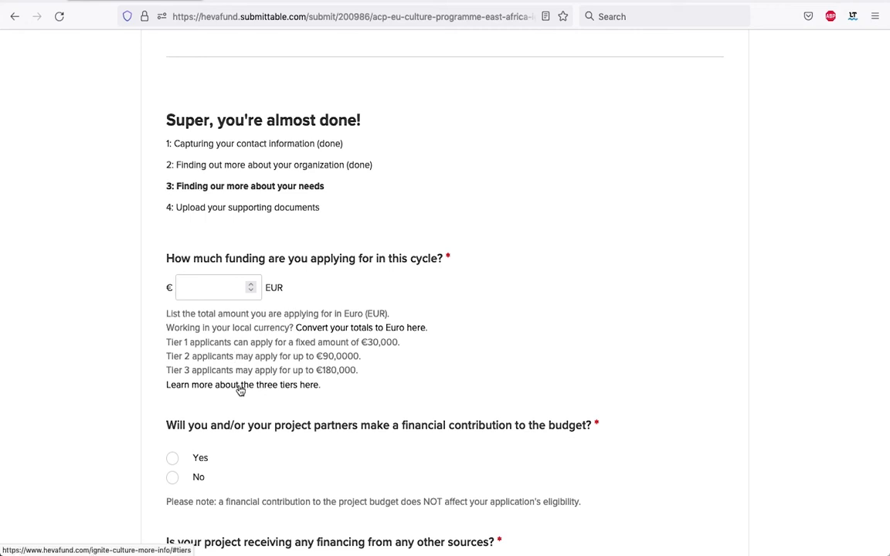
click(240, 389)
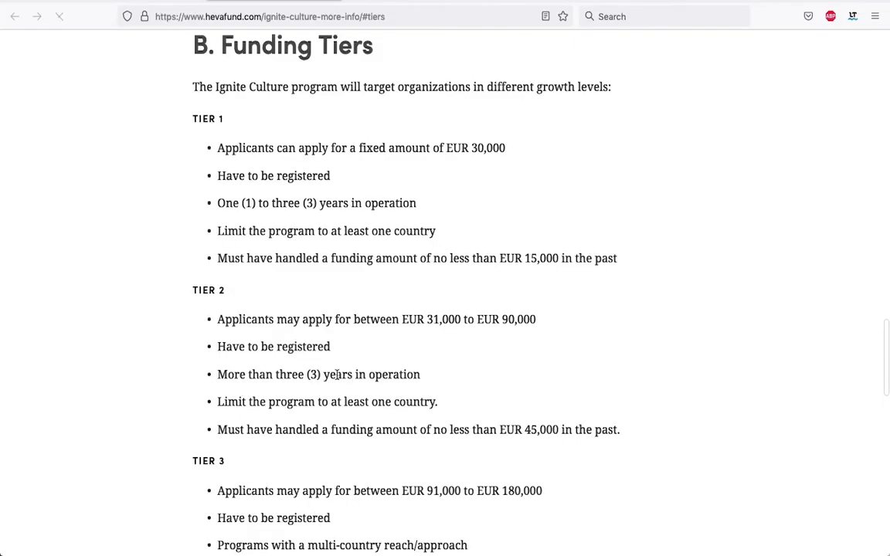
key(super+w)
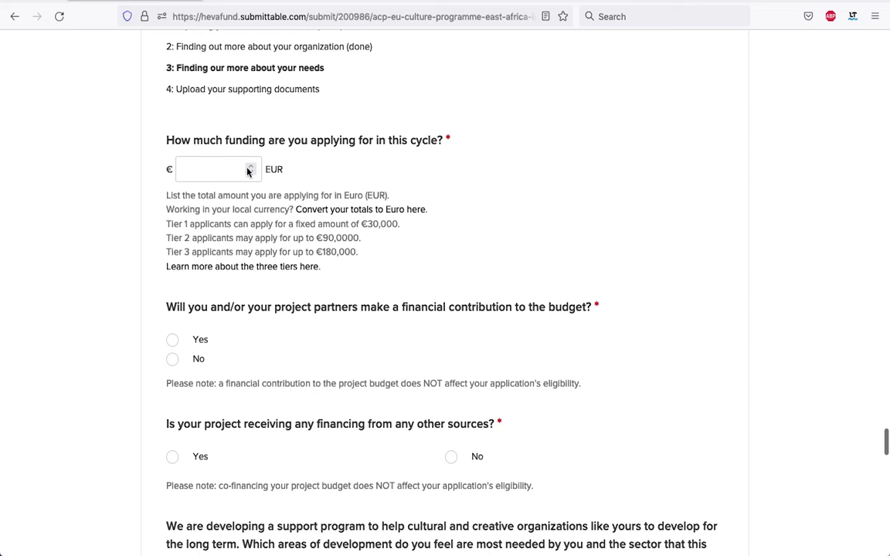
Enter 90000 EUR as the funding amount requested in this cycle
click(207, 173)
text(90000)
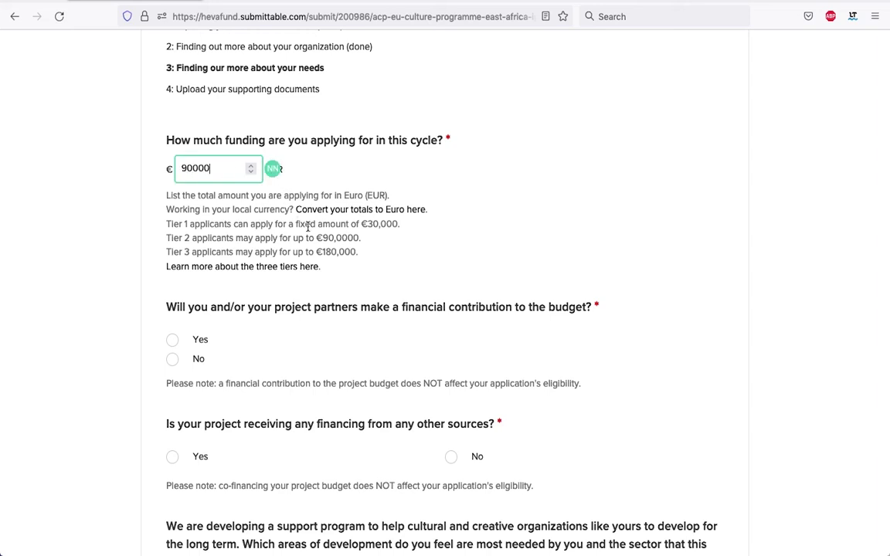
scroll(220, 195, down, 3)
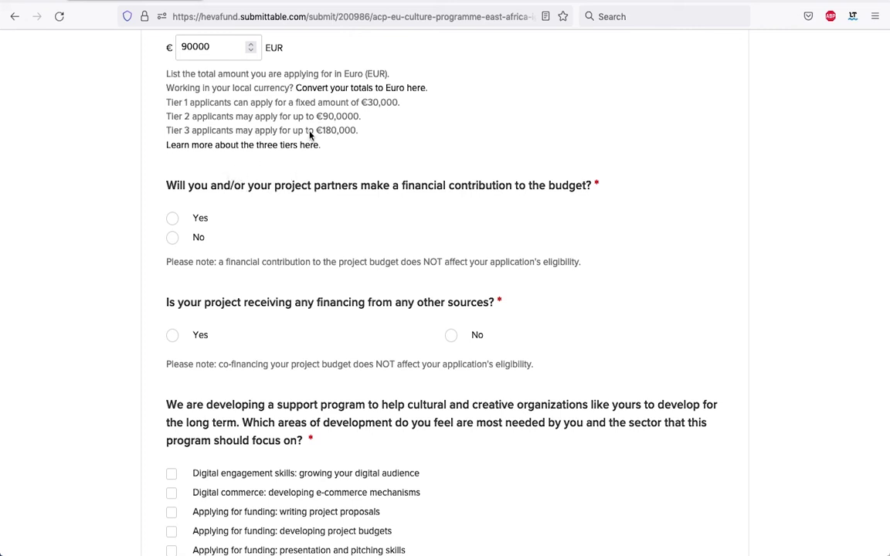
Answer Yes to partners contributing to the budget and set their contribution to 5%
click(174, 238)
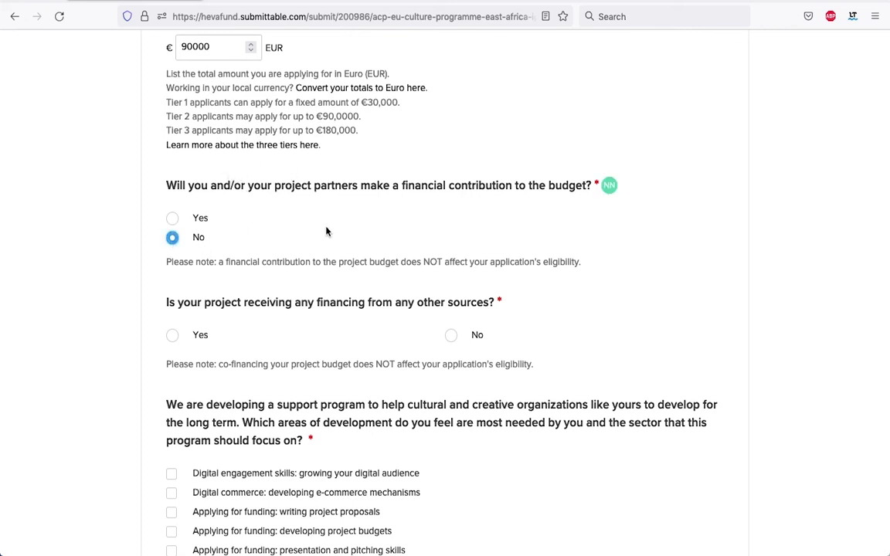
click(172, 218)
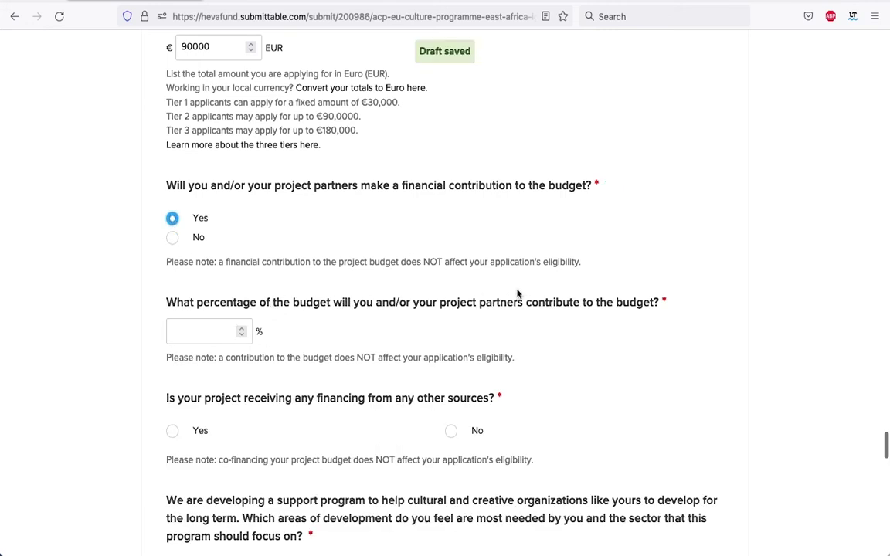
click(242, 330)
click(242, 330)
click(242, 330)
click(242, 330)
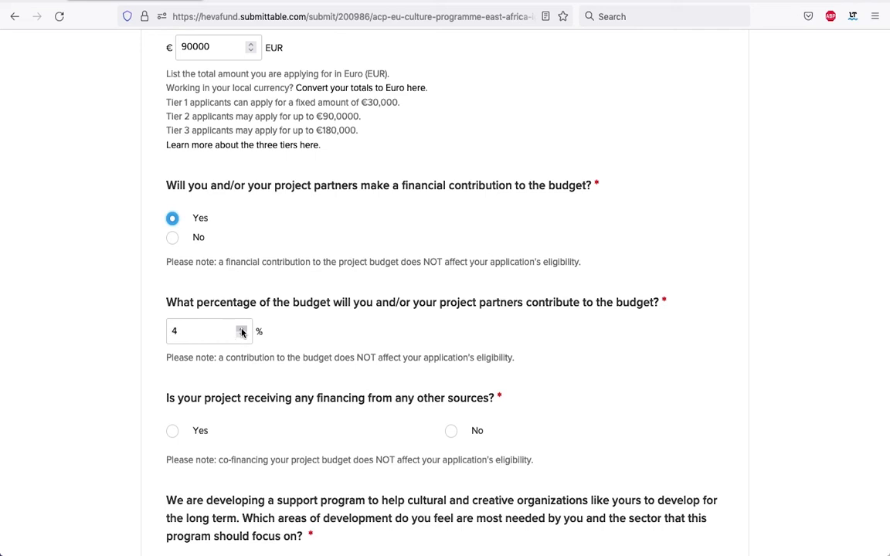
scroll(352, 263, down, 2)
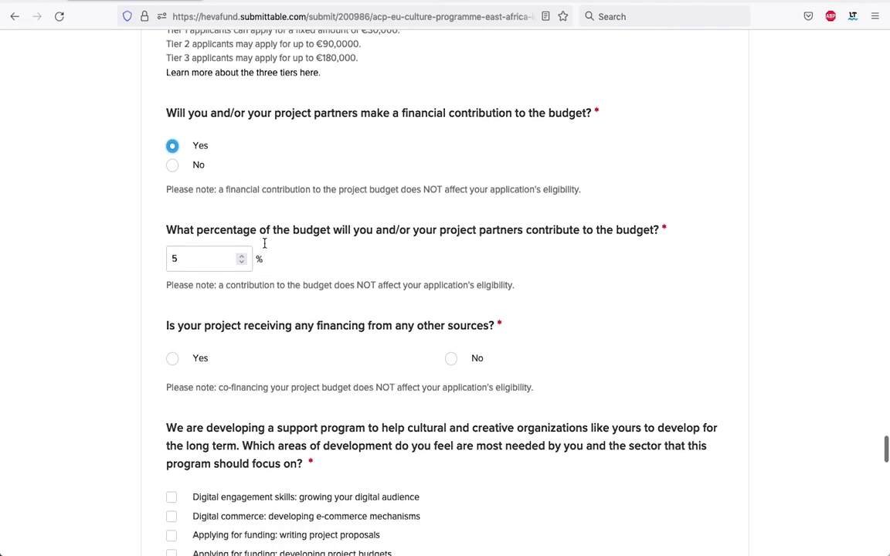
scroll(264, 243, up, 5)
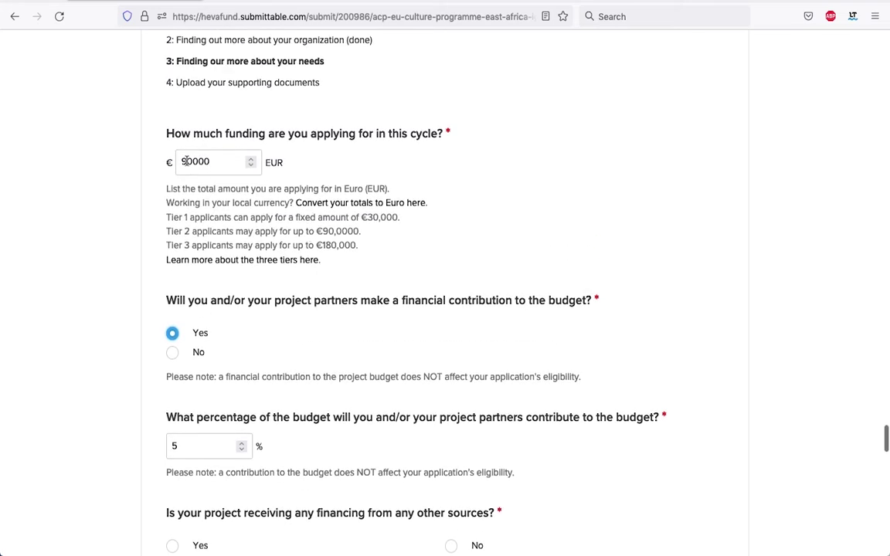
scroll(232, 153, down, 9)
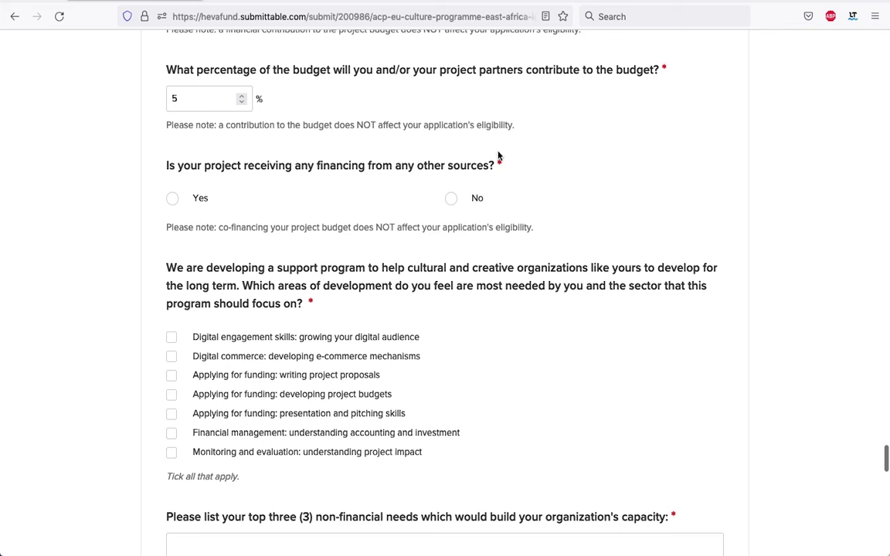
Answer No to receiving financing from other sources
click(451, 199)
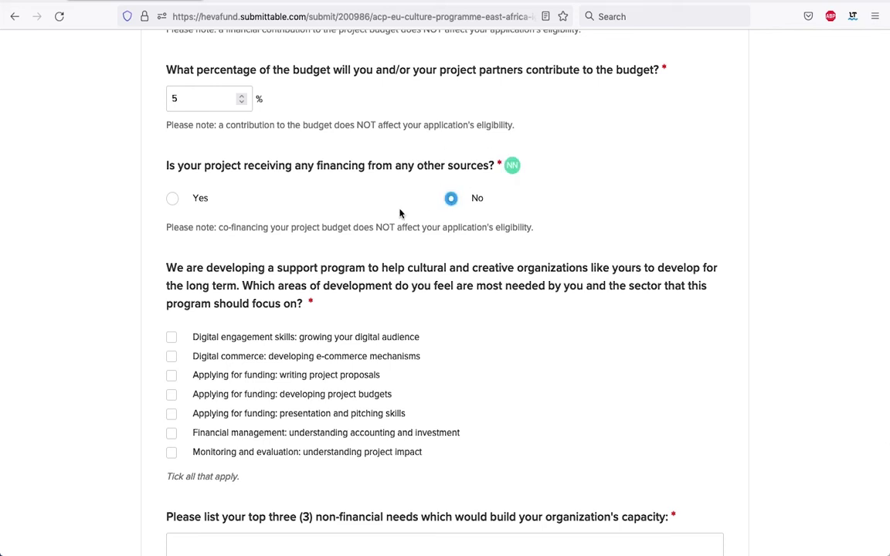
click(172, 199)
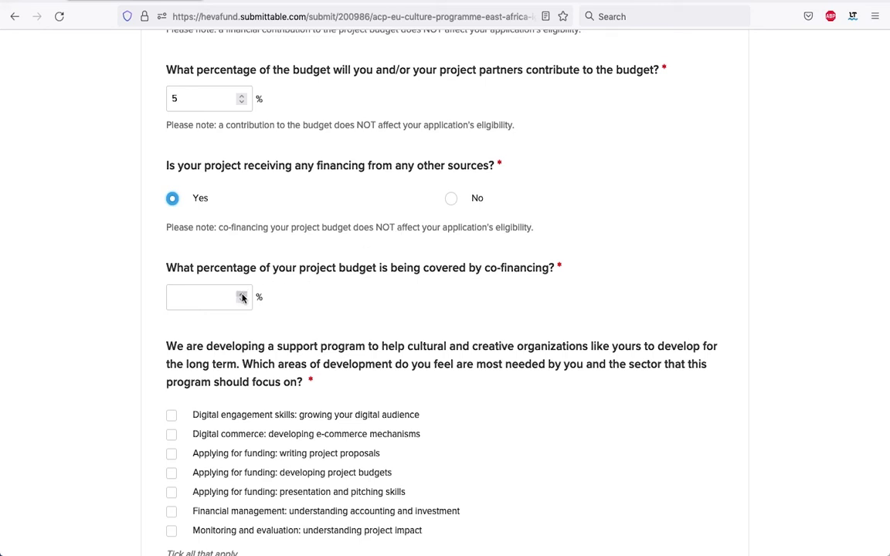
click(452, 199)
Tick Digital commerce, Financial management, and Monitoring and evaluation as needed development areas
scroll(599, 198, down, 3)
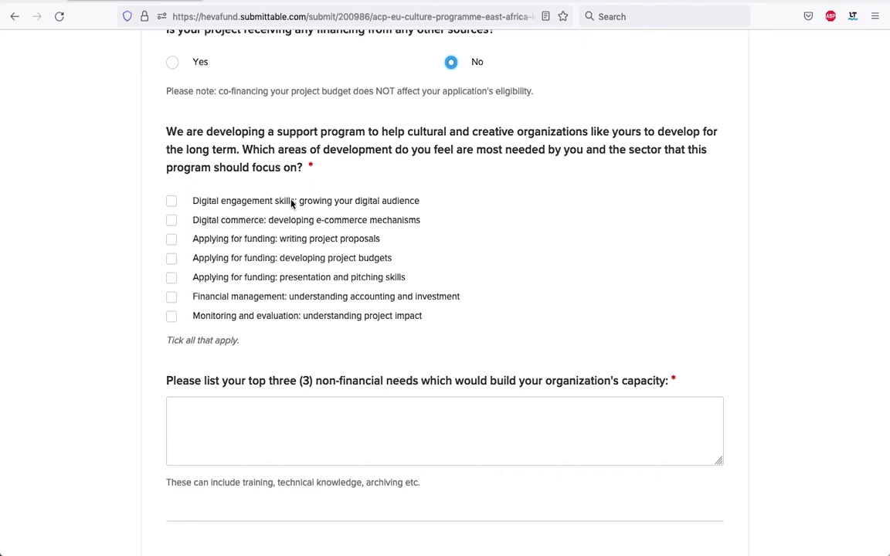
click(171, 221)
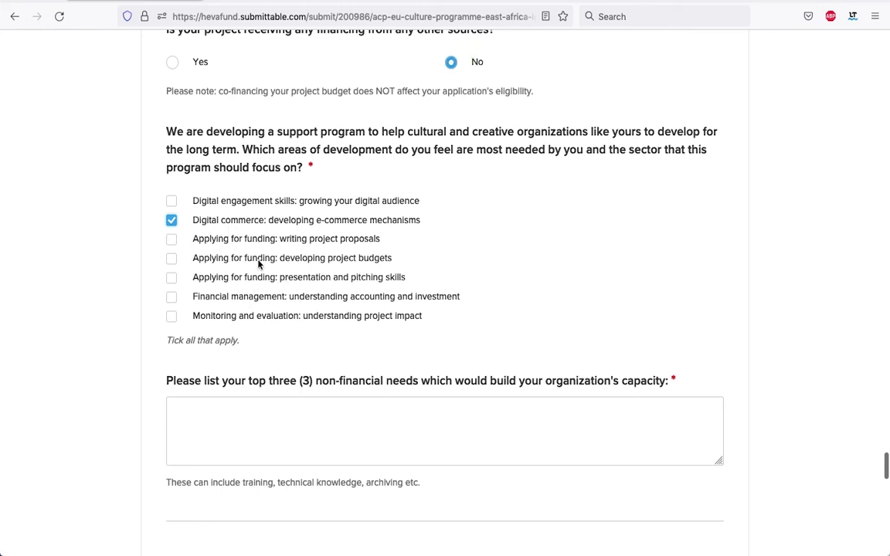
click(172, 297)
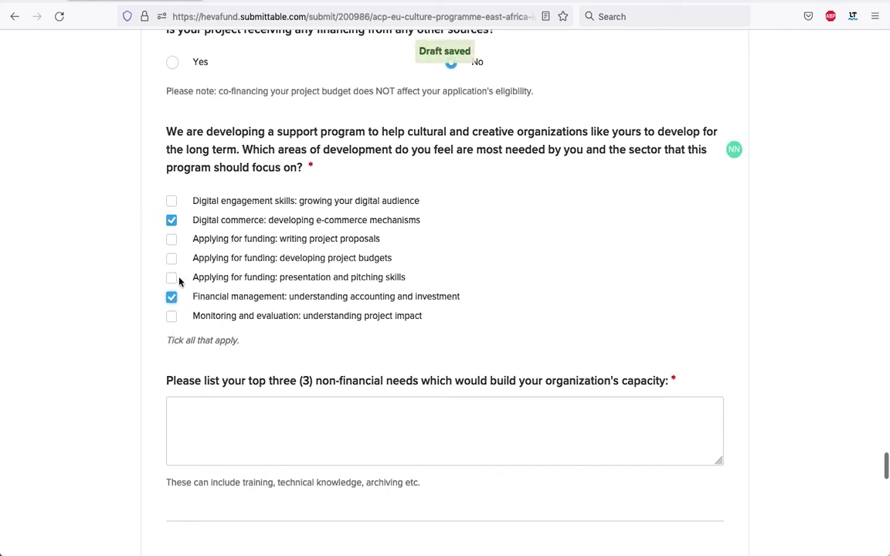
click(171, 317)
scroll(204, 286, down, 3)
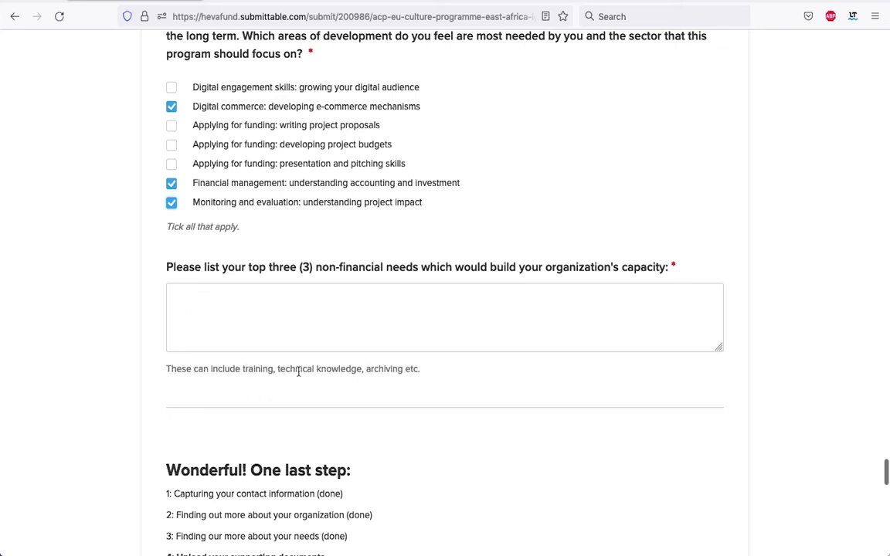
List 'Advanced training opportunities for my interns and volunteers' and 'Management and distribution of online courses' as capacity needs
click(258, 306)
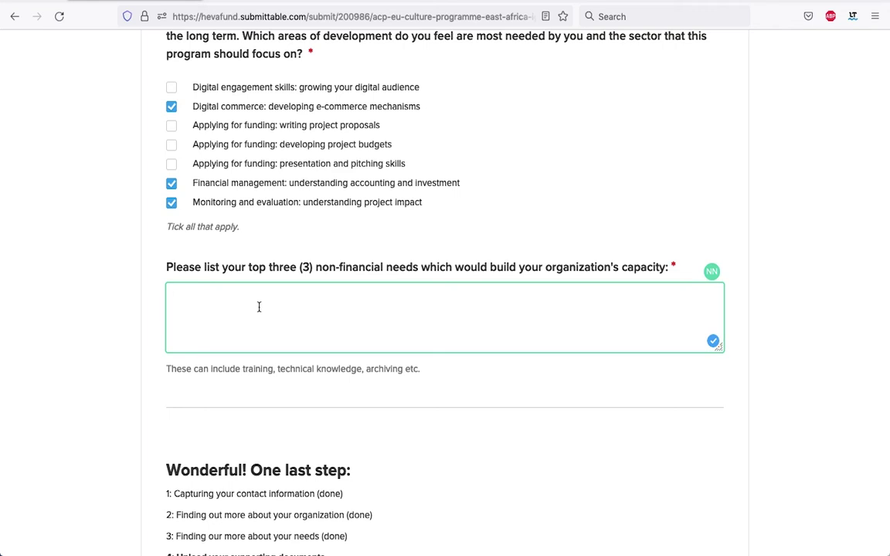
text(A)
text(dvanced training opportunities for my interns and volunteers)
key(Return)
key(Return)
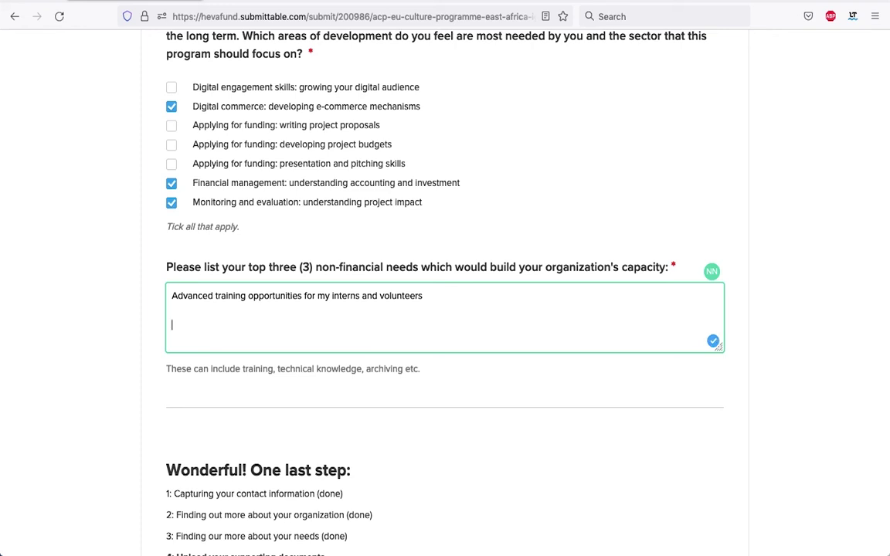
text(Management and distribution of online courses)
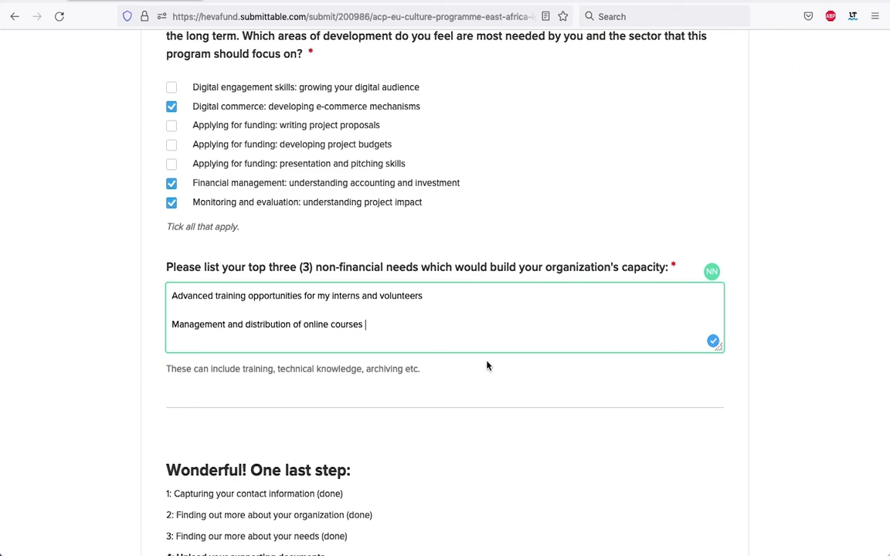
scroll(487, 365, down, 1)
scroll(487, 365, up, 1)
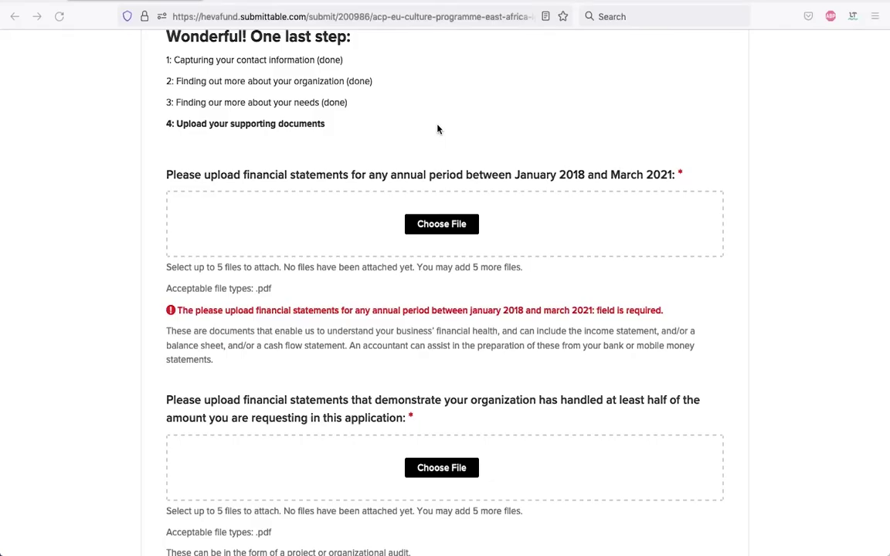
Attach Scorpio_Images_Financial_Statements.pdf to the January 2018–March 2021 financial statements question
scroll(437, 129, up, 1)
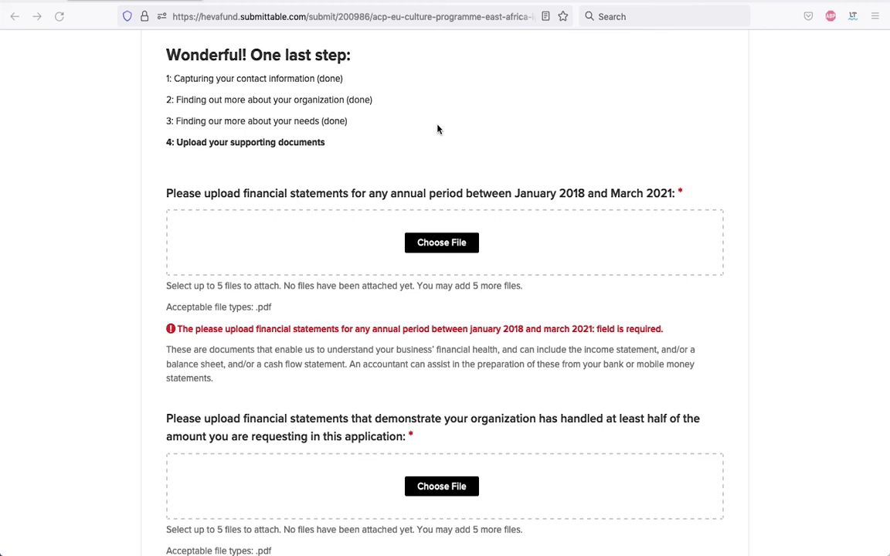
scroll(462, 116, down, 1)
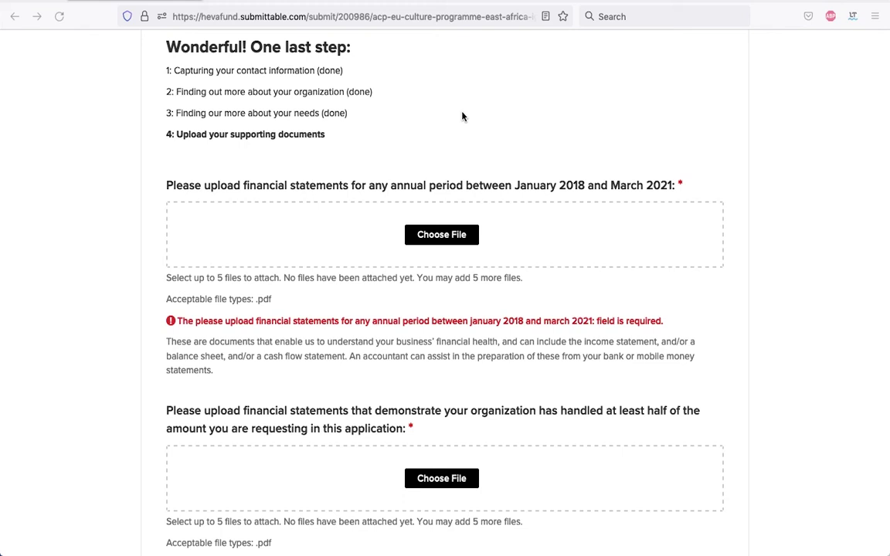
scroll(501, 212, down, 2)
scroll(500, 212, down, 3)
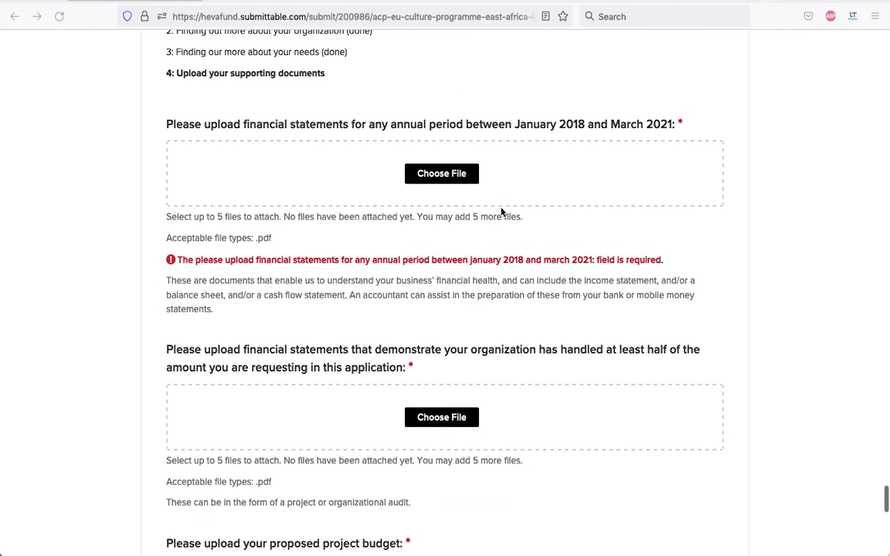
scroll(391, 96, up, 2)
scroll(391, 96, down, 3)
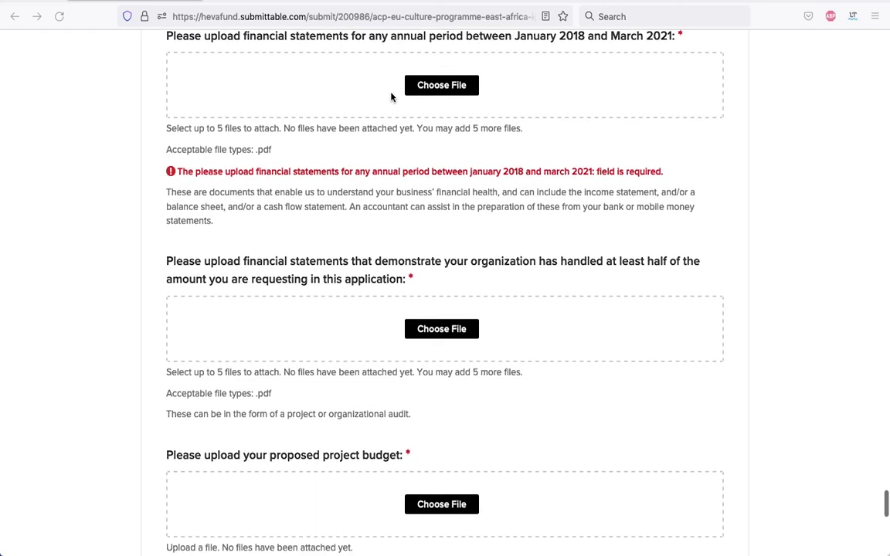
scroll(391, 98, up, 4)
scroll(420, 156, down, 2)
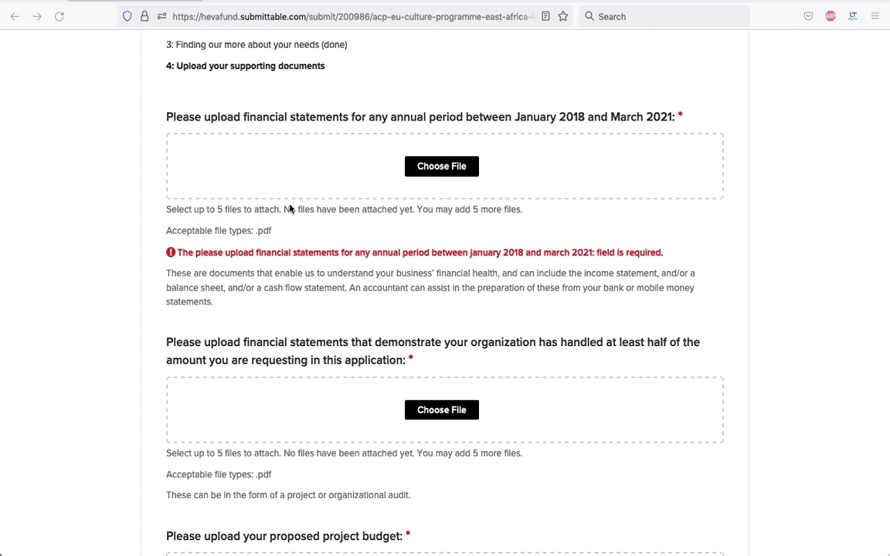
click(450, 172)
click(365, 131)
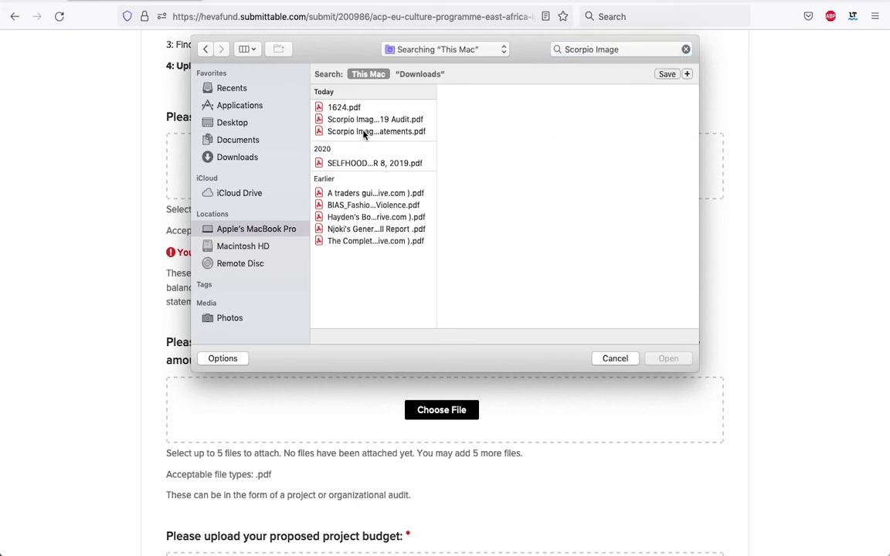
click(365, 130)
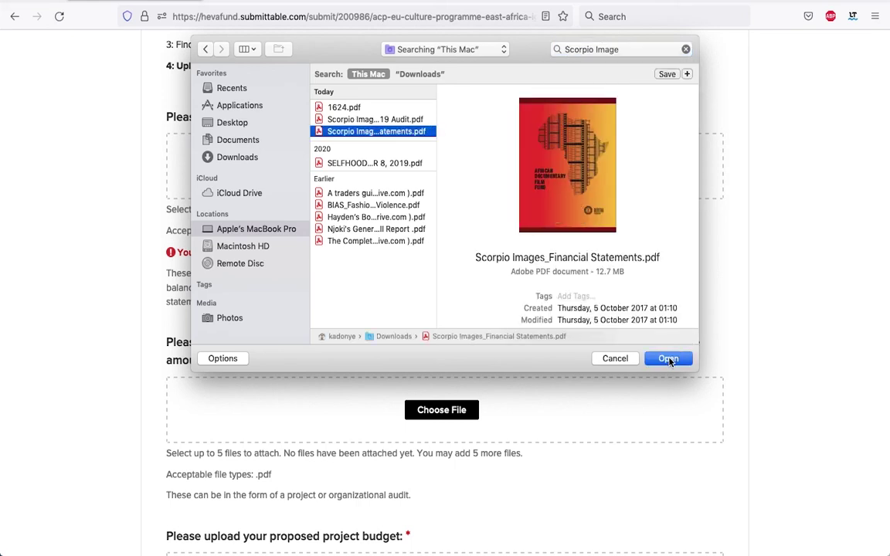
click(669, 359)
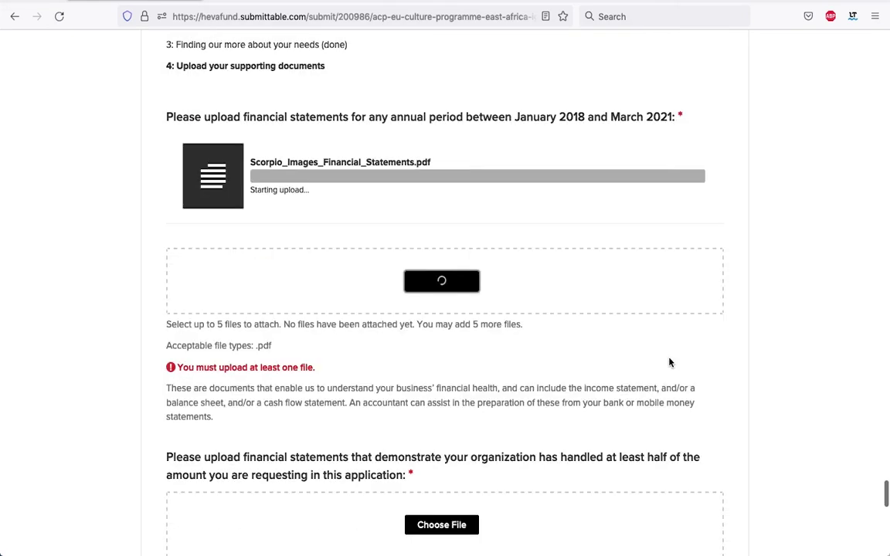
Dismiss the reminder notification and move down to the next upload question
scroll(560, 376, down, 5)
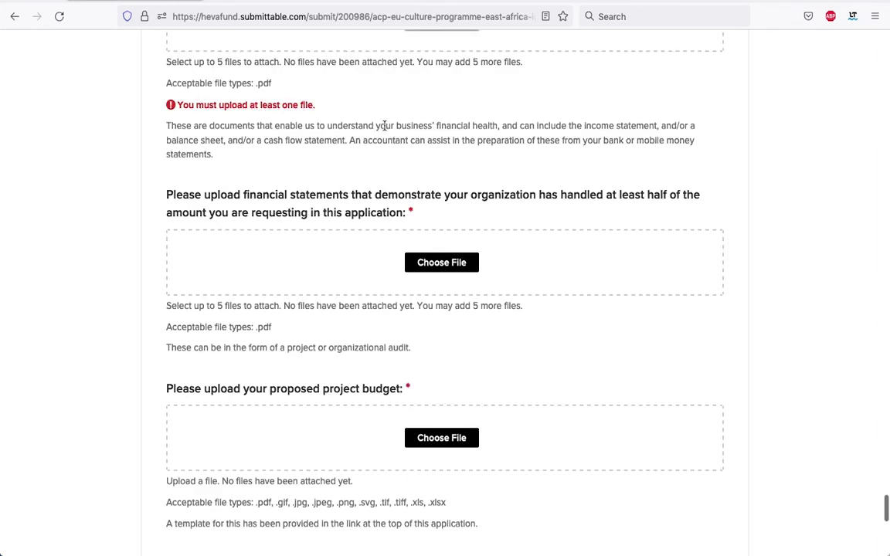
scroll(288, 122, up, 4)
scroll(324, 144, down, 5)
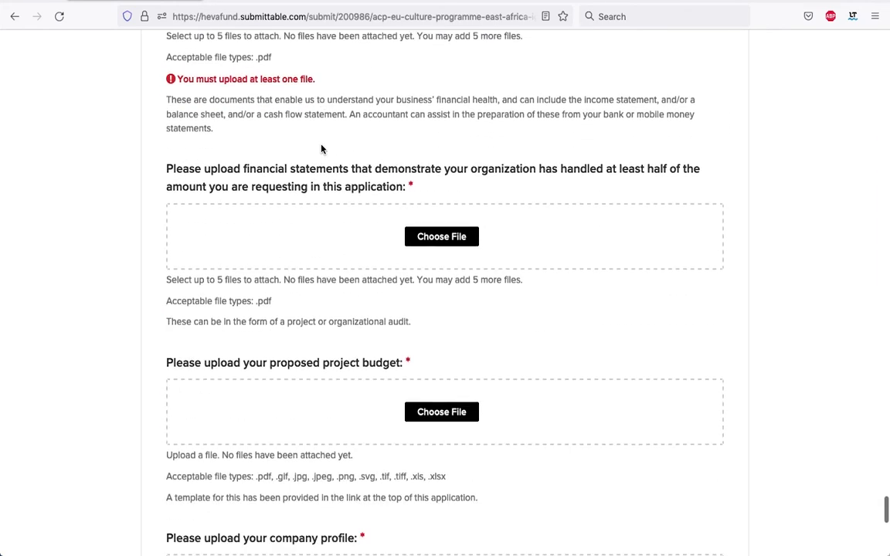
scroll(321, 147, down, 1)
scroll(260, 165, down, 1)
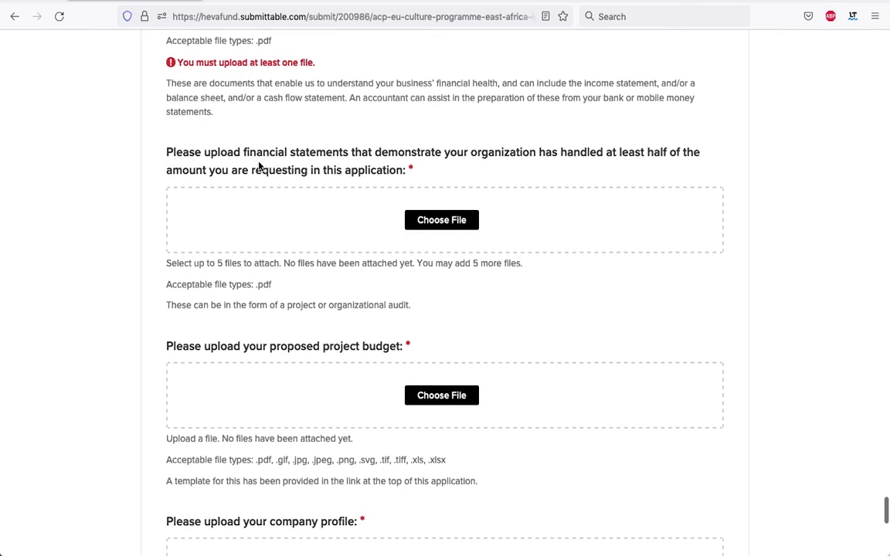
scroll(260, 165, up, 1)
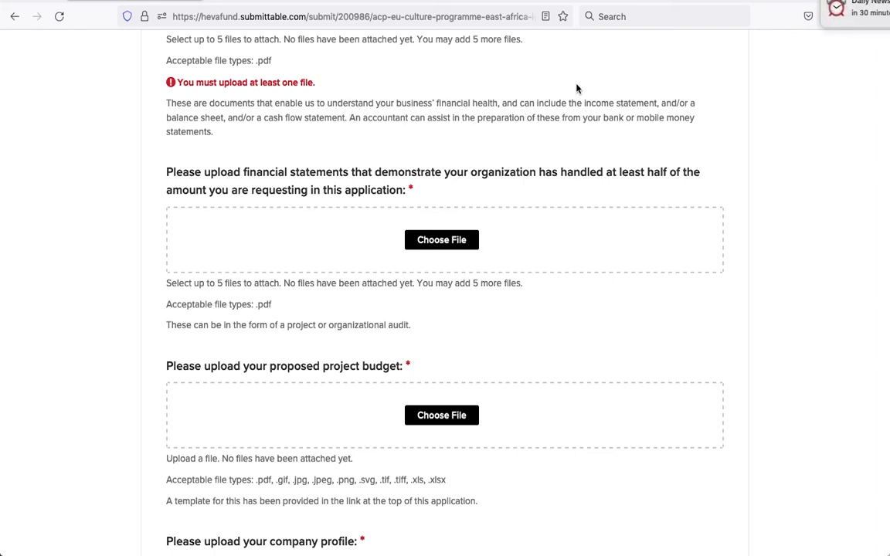
click(856, 2)
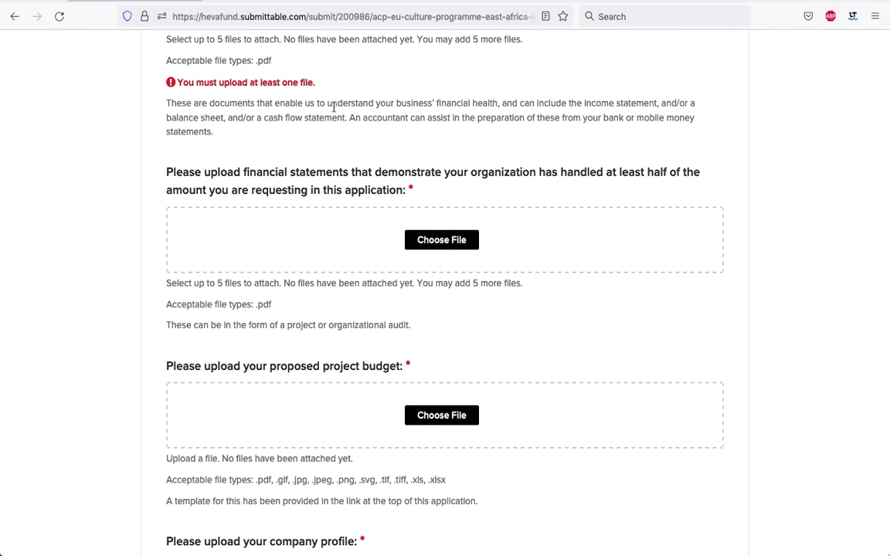
scroll(418, 105, up, 5)
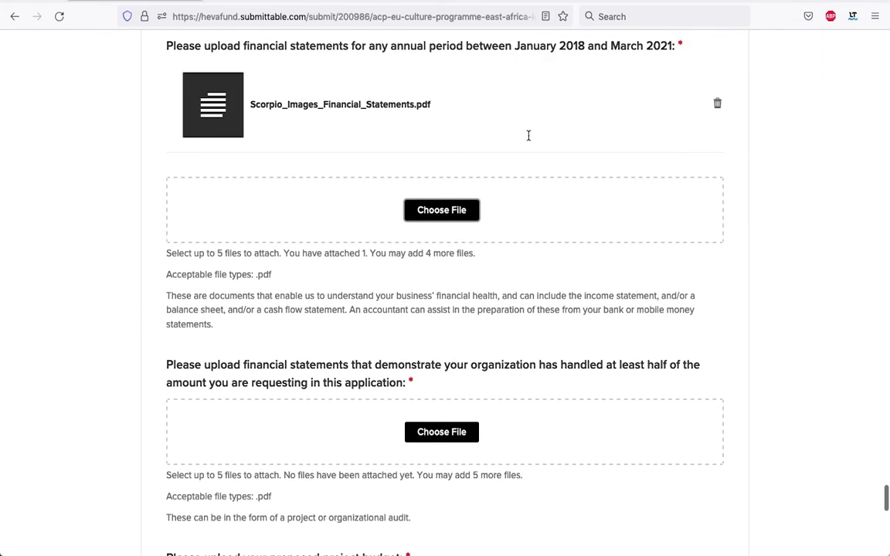
scroll(552, 187, down, 5)
scroll(553, 186, down, 2)
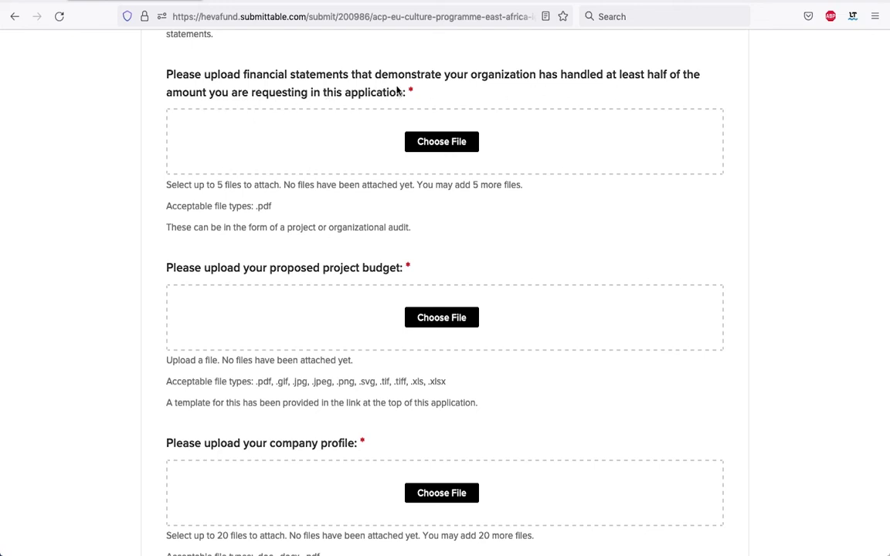
Attach Scorpio_Images_2019_Audit.pdf to the half-the-requested-amount financial statements question
key(Tab)
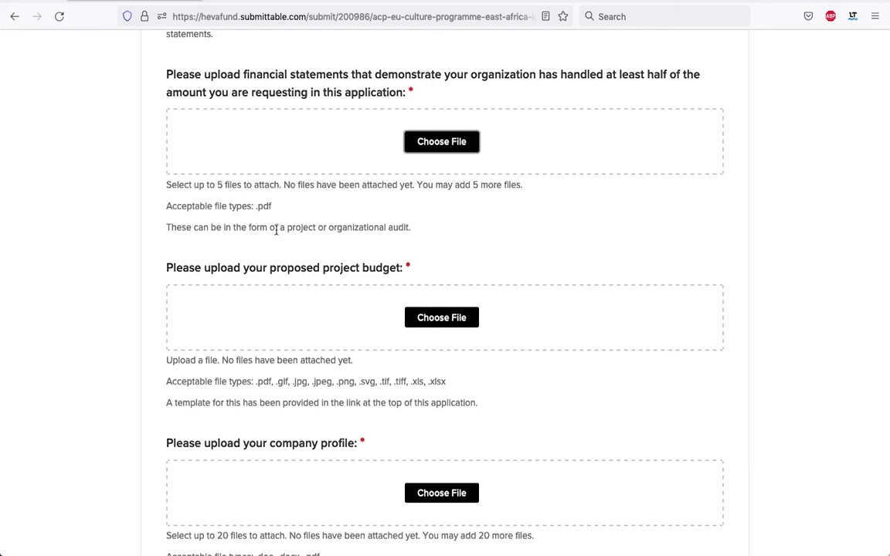
click(439, 142)
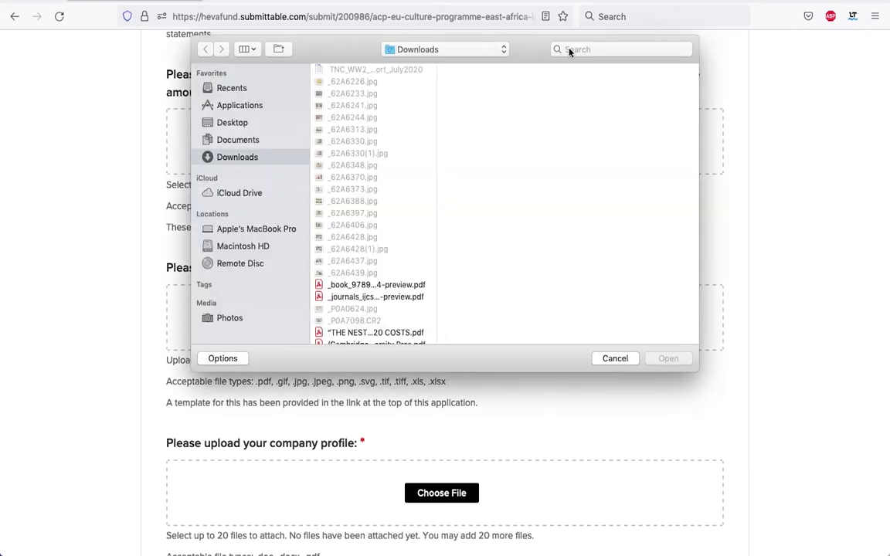
click(570, 51)
text(6)
click(668, 358)
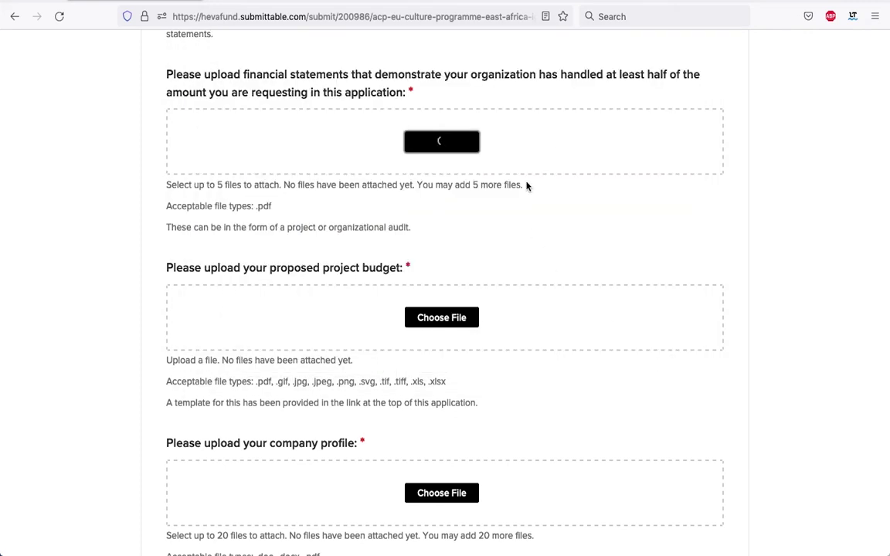
Attach Scorpio_Images_Budget.xlsx to the project budget question
scroll(582, 382, down, 5)
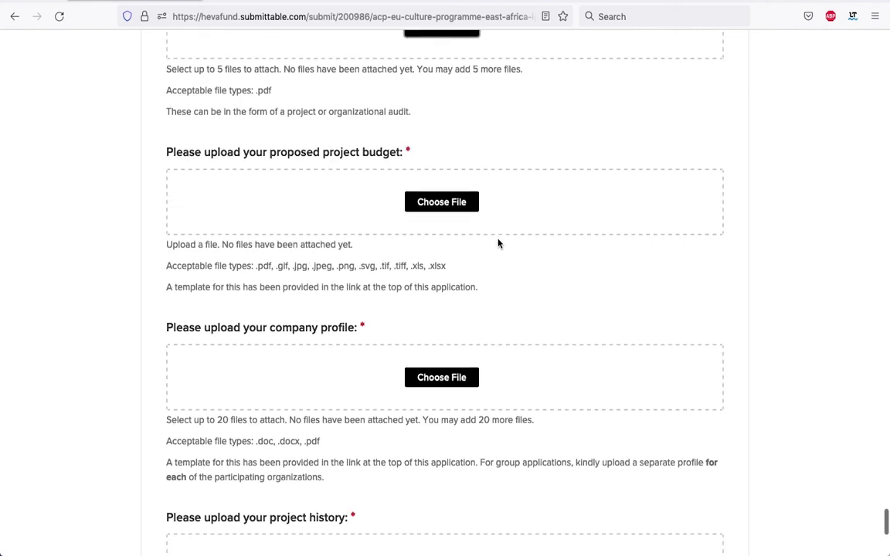
click(455, 204)
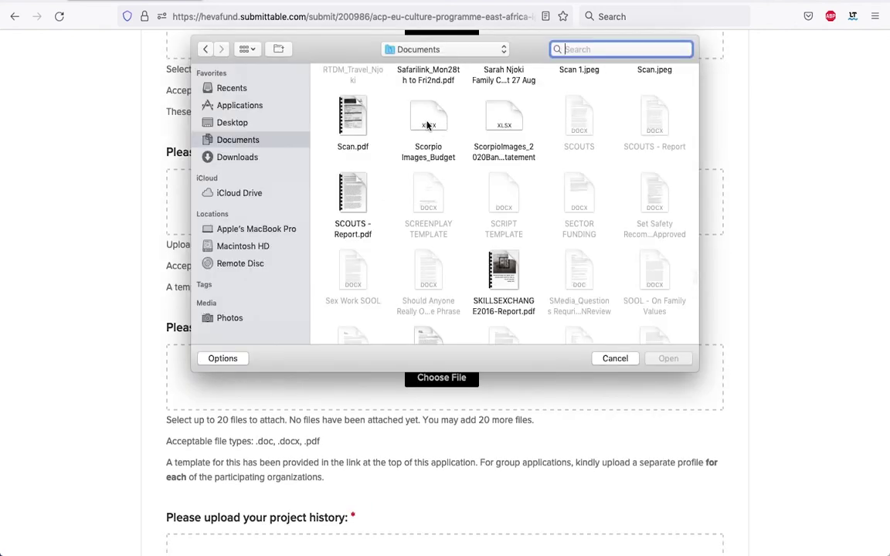
click(427, 125)
click(668, 359)
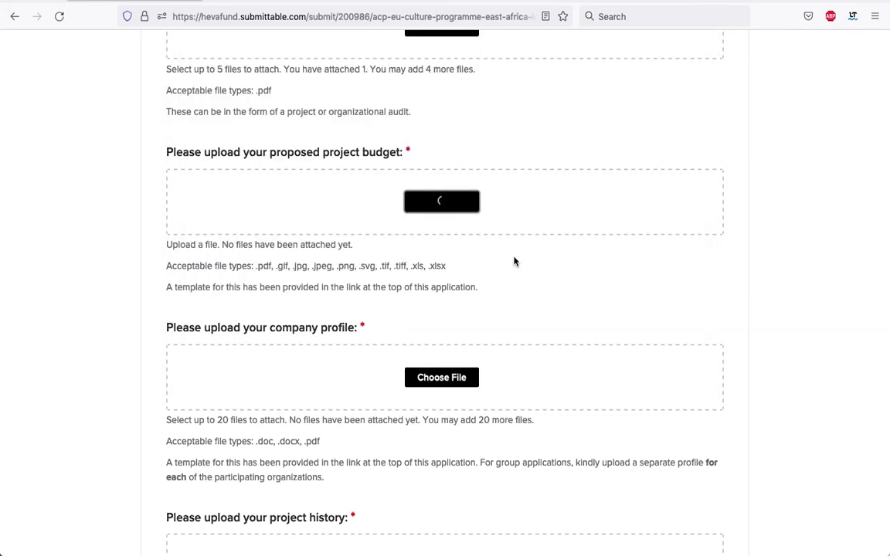
scroll(521, 221, up, 5)
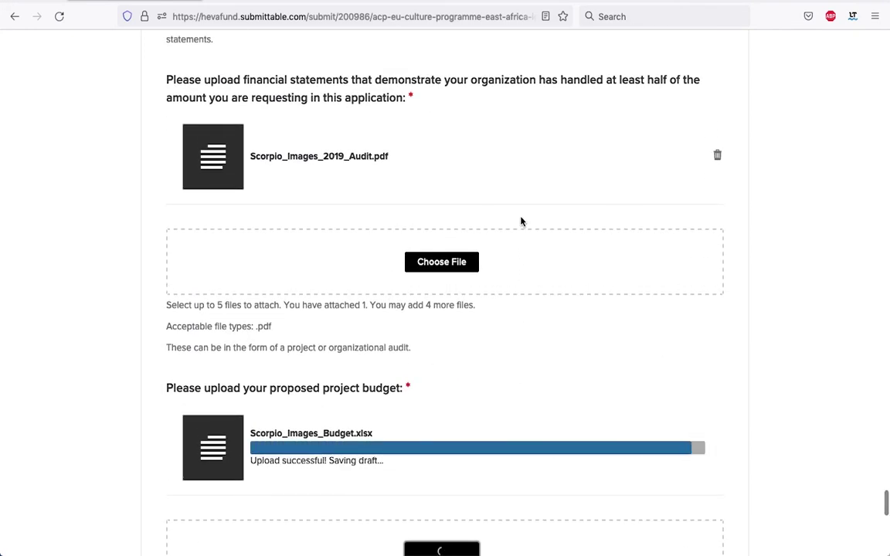
scroll(469, 337, up, 6)
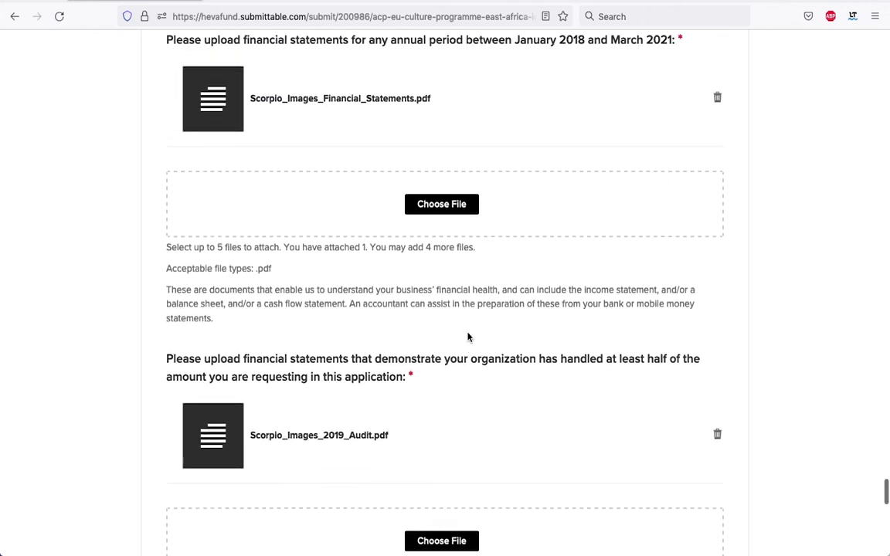
scroll(468, 337, up, 2)
scroll(468, 336, down, 10)
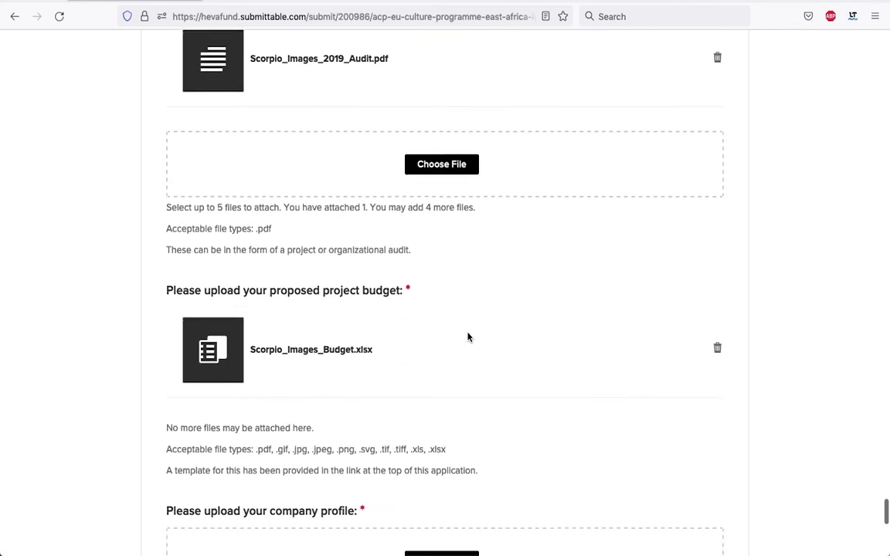
scroll(468, 337, down, 6)
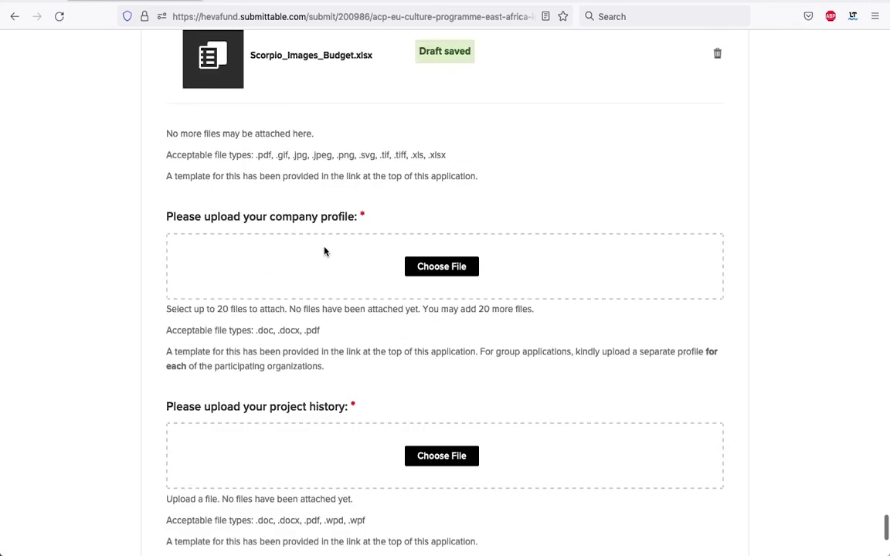
Attach Scorpio_Images_CompanyProfile.docx to the company profile question
click(445, 267)
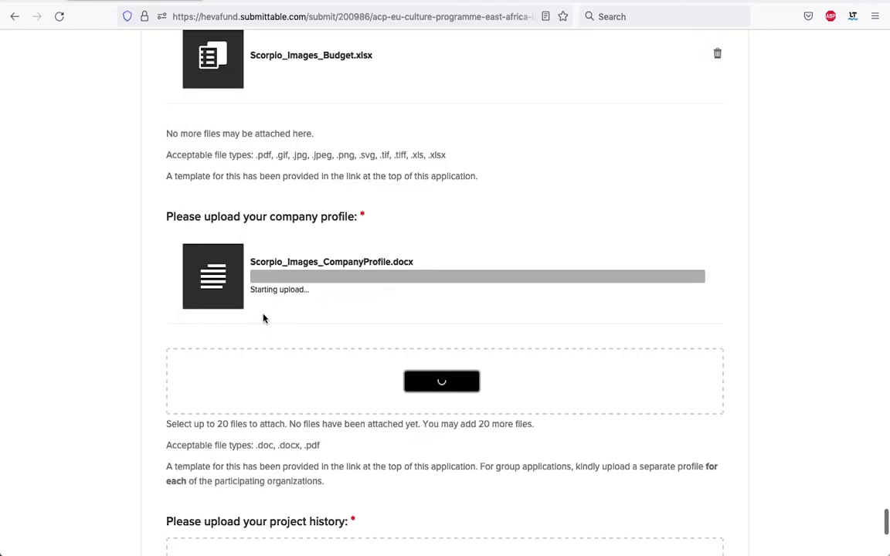
scroll(310, 396, down, 2)
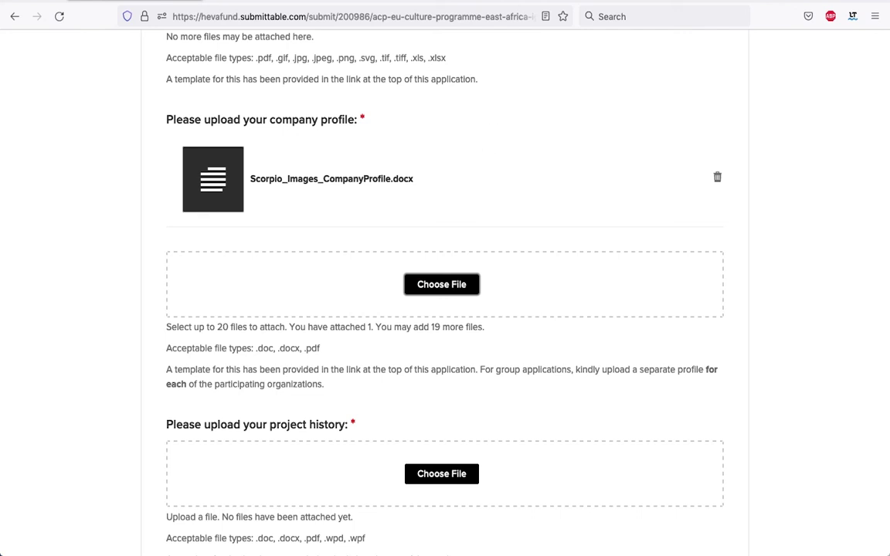
scroll(497, 354, down, 1)
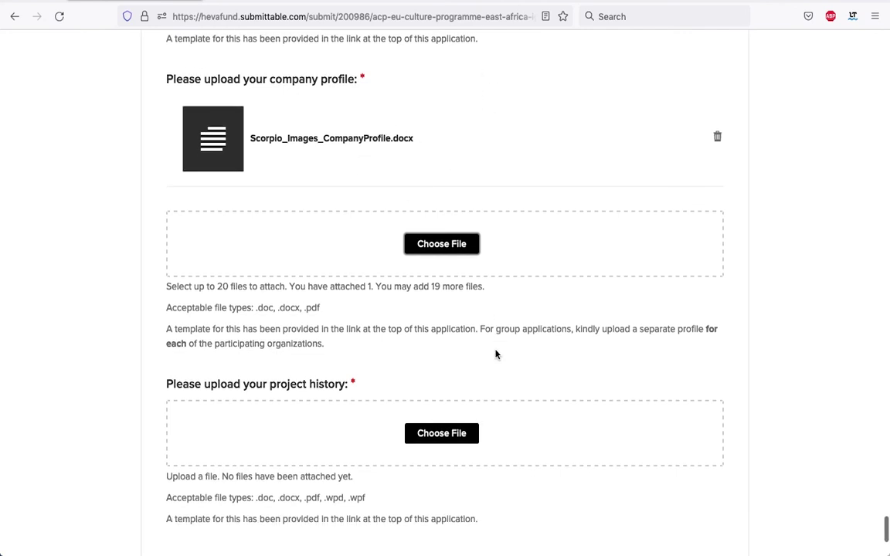
scroll(497, 354, down, 4)
Attach Scorpio_Images_Project_History.docx, found by searching 'Scorpio', to the project history question
click(431, 253)
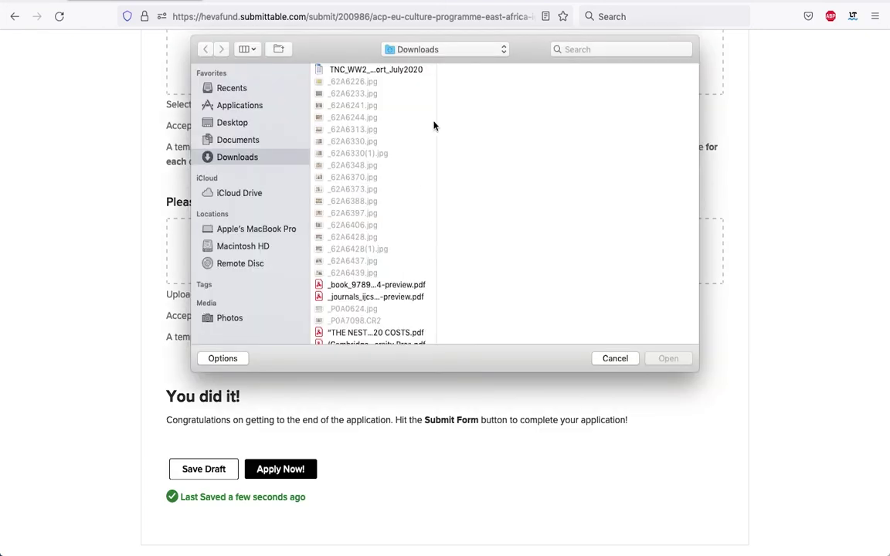
key(super+f)
text(Scorpio)
click(400, 287)
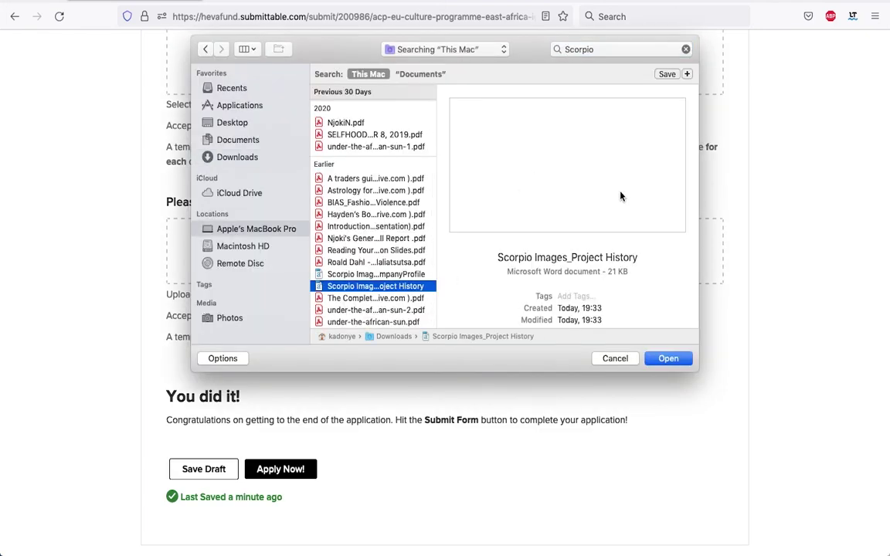
click(669, 359)
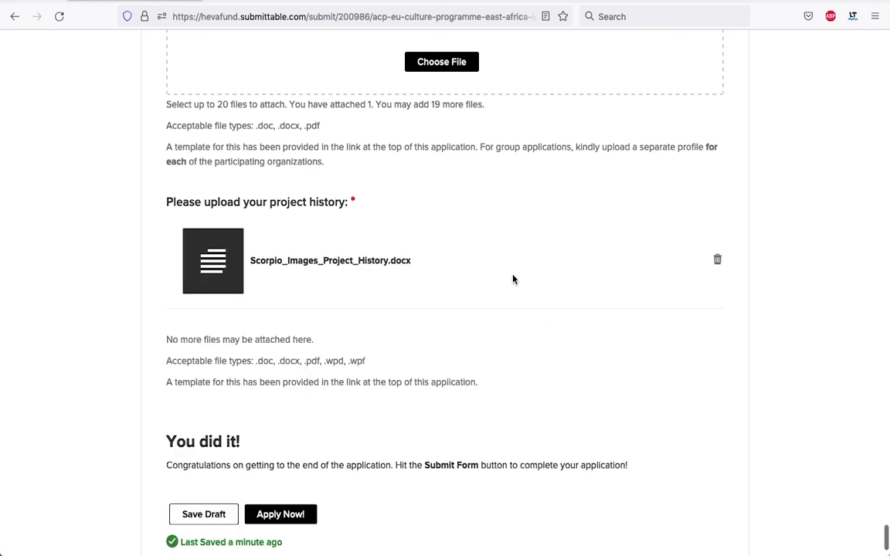
scroll(513, 279, up, 10)
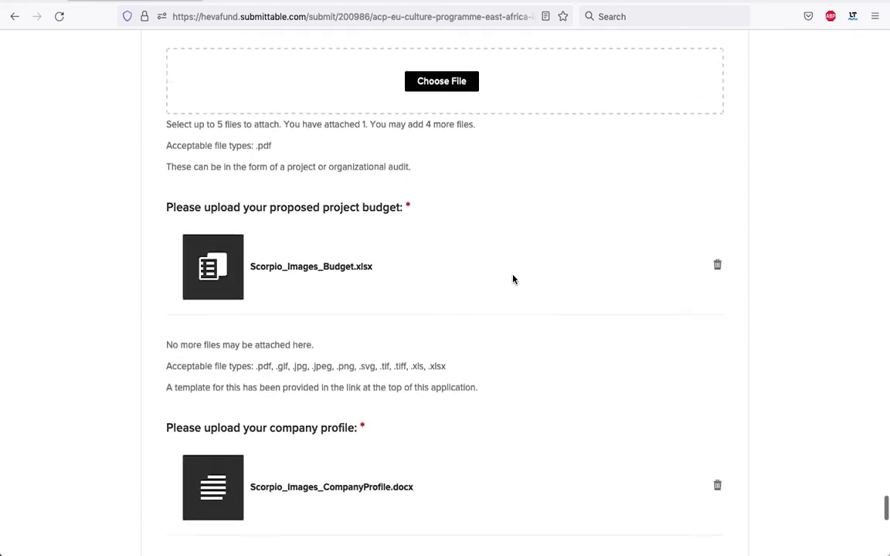
scroll(513, 279, down, 5)
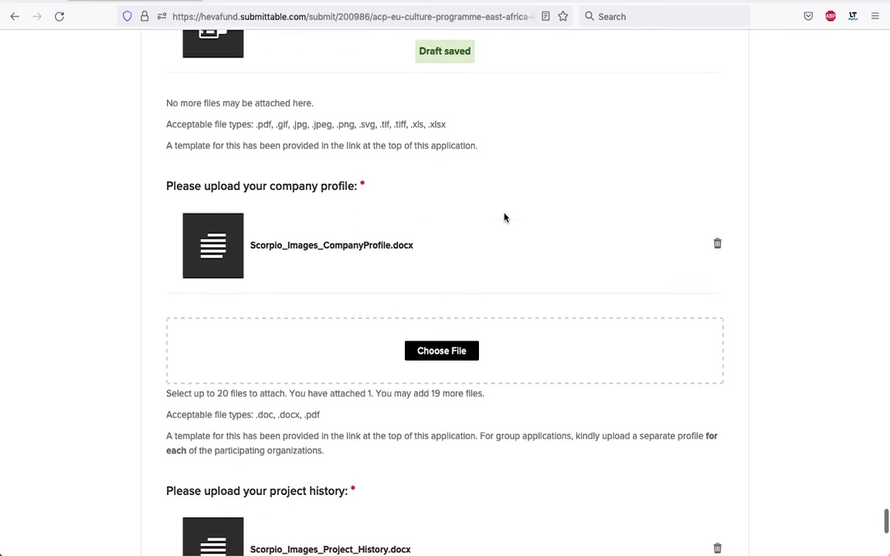
scroll(504, 218, up, 10)
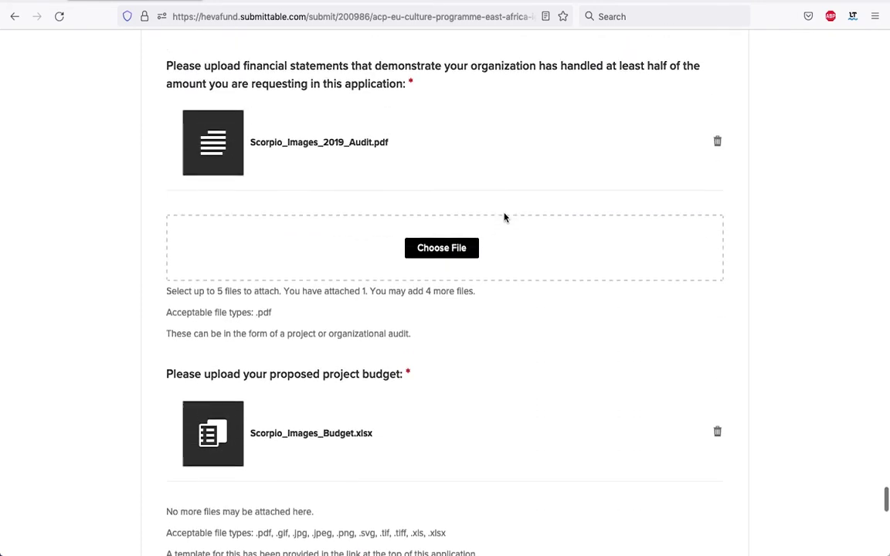
scroll(504, 218, down, 10)
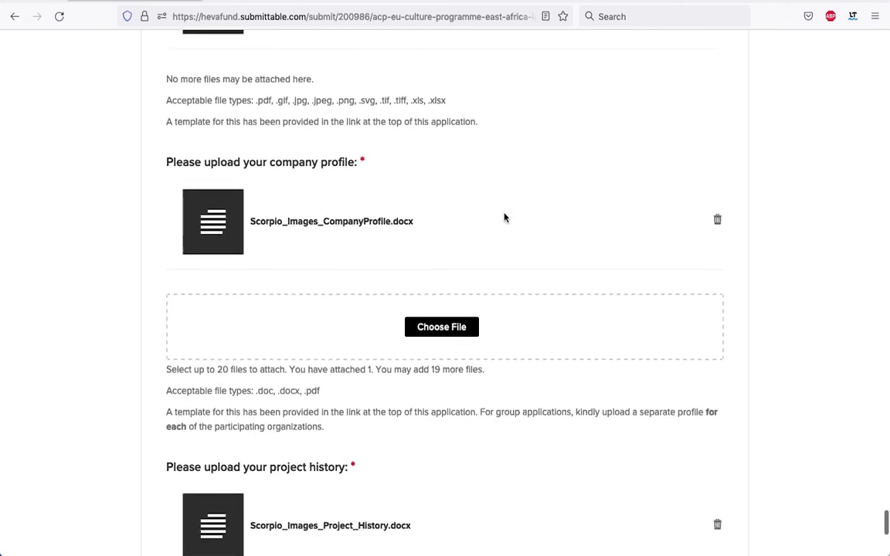
scroll(504, 218, down, 5)
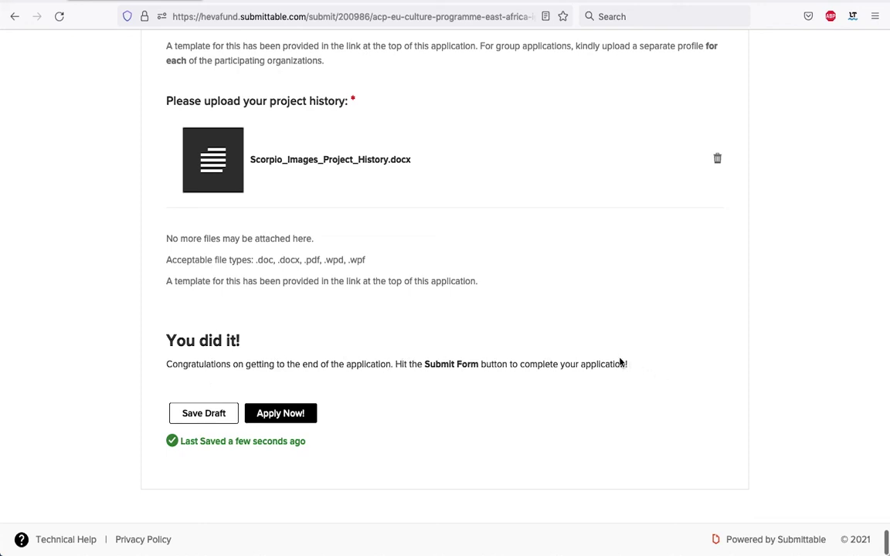
Submit the application, open the safelisting steps in a new tab, and view My Submissions
click(280, 414)
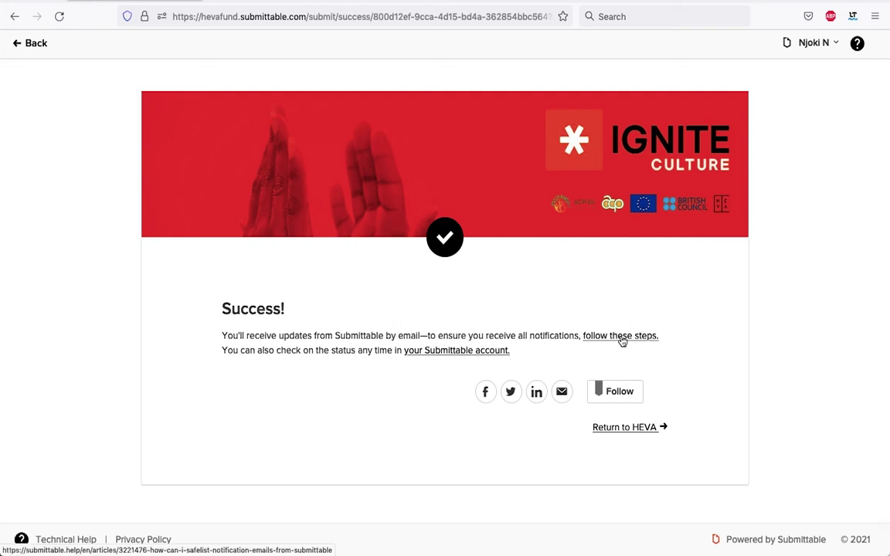
right_click(622, 341)
click(642, 345)
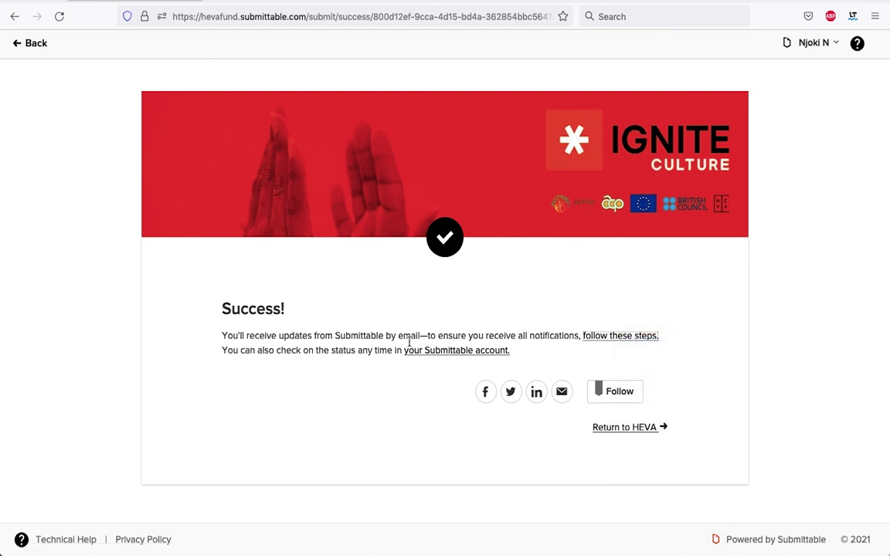
click(436, 352)
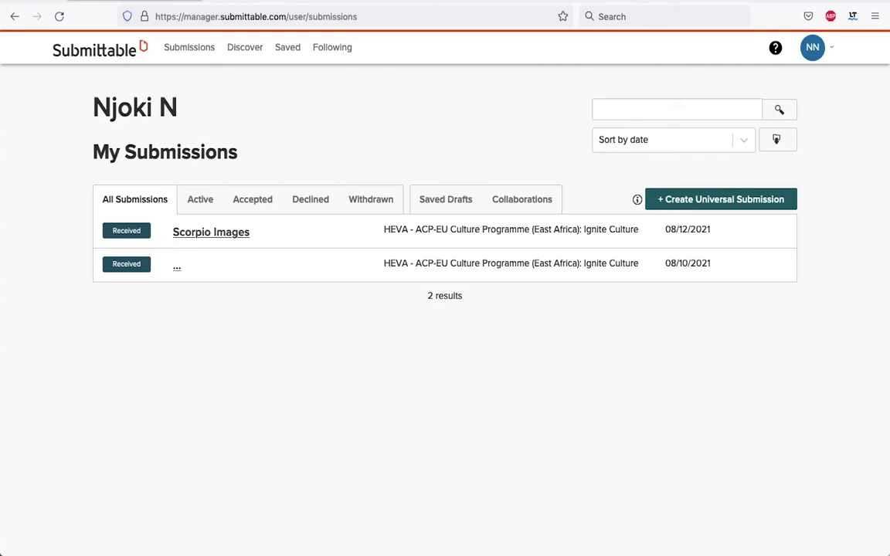
Bring up the 'How can I Safelist Notification Emails from Submittable?' help article
key(ctrl+w)
scroll(413, 340, down, 5)
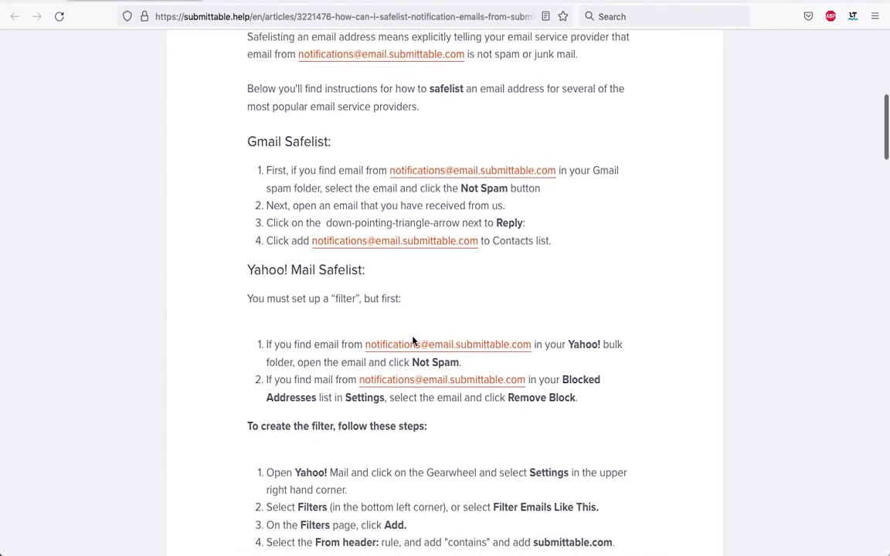
scroll(413, 340, up, 6)
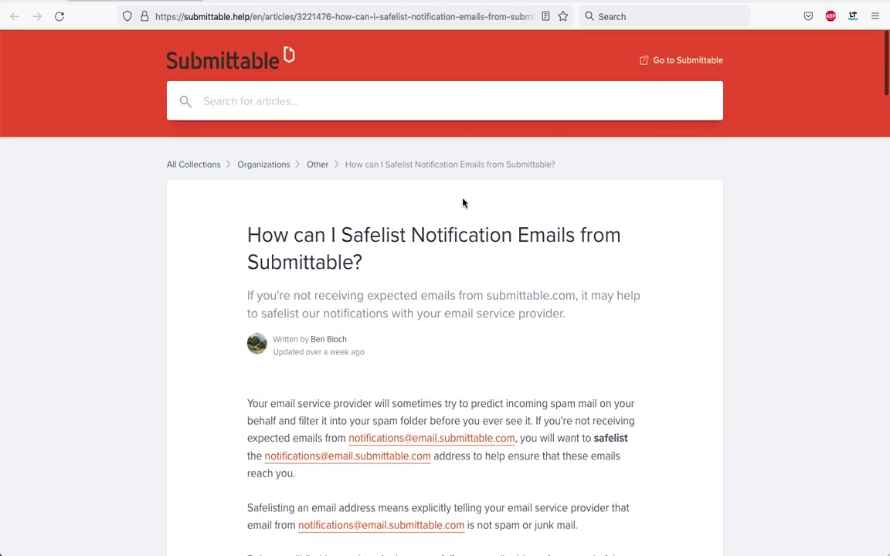